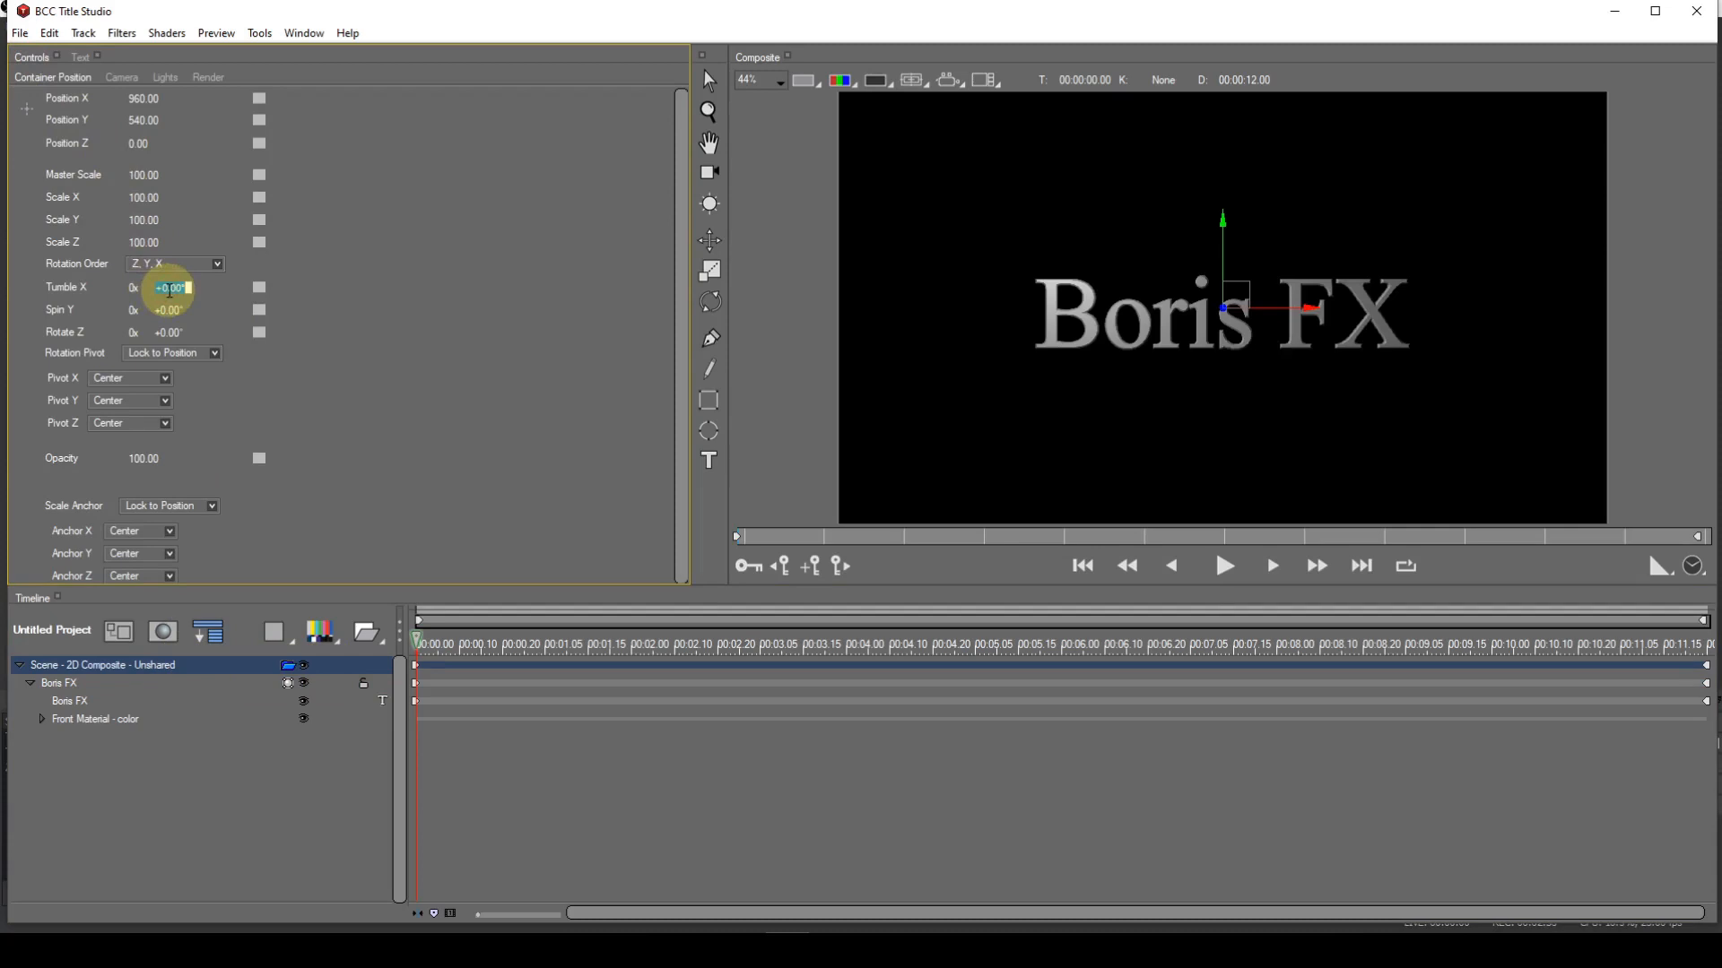
Step: Set the scene container's Tumble X rotation to 45°
{"action": "key", "text": "Return"}
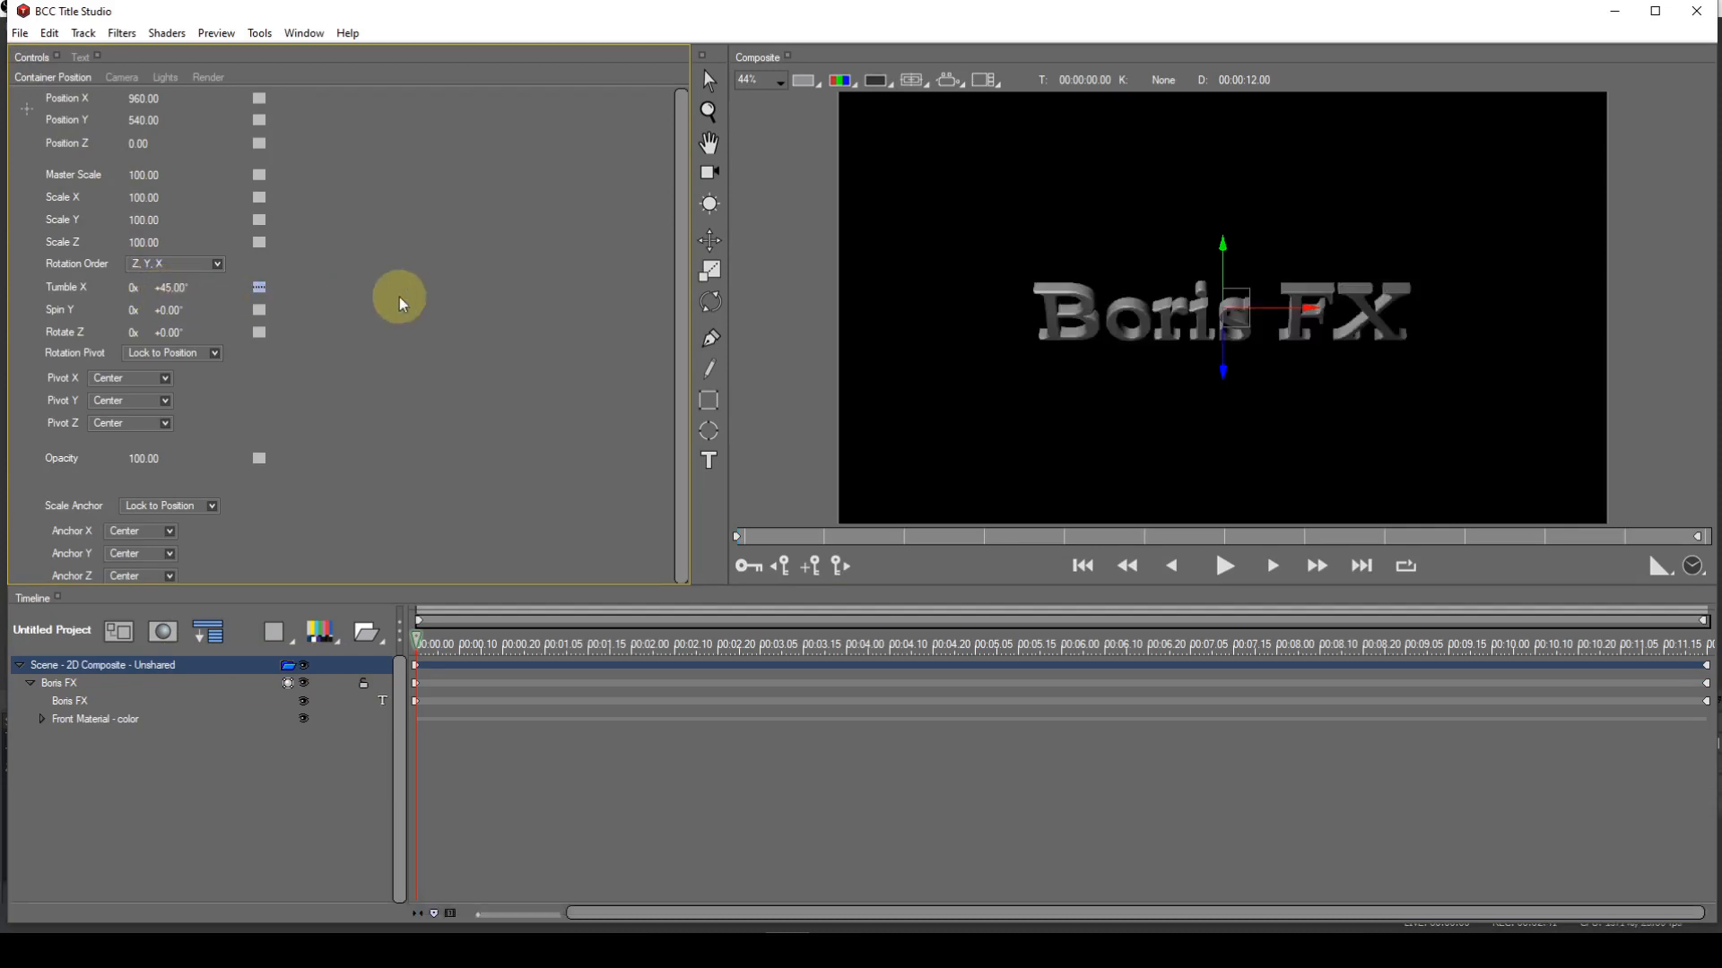
Step: Set the Extrusion of the Boris FX text shape to 3
{"action": "left_click", "coordinate": [58, 685]}
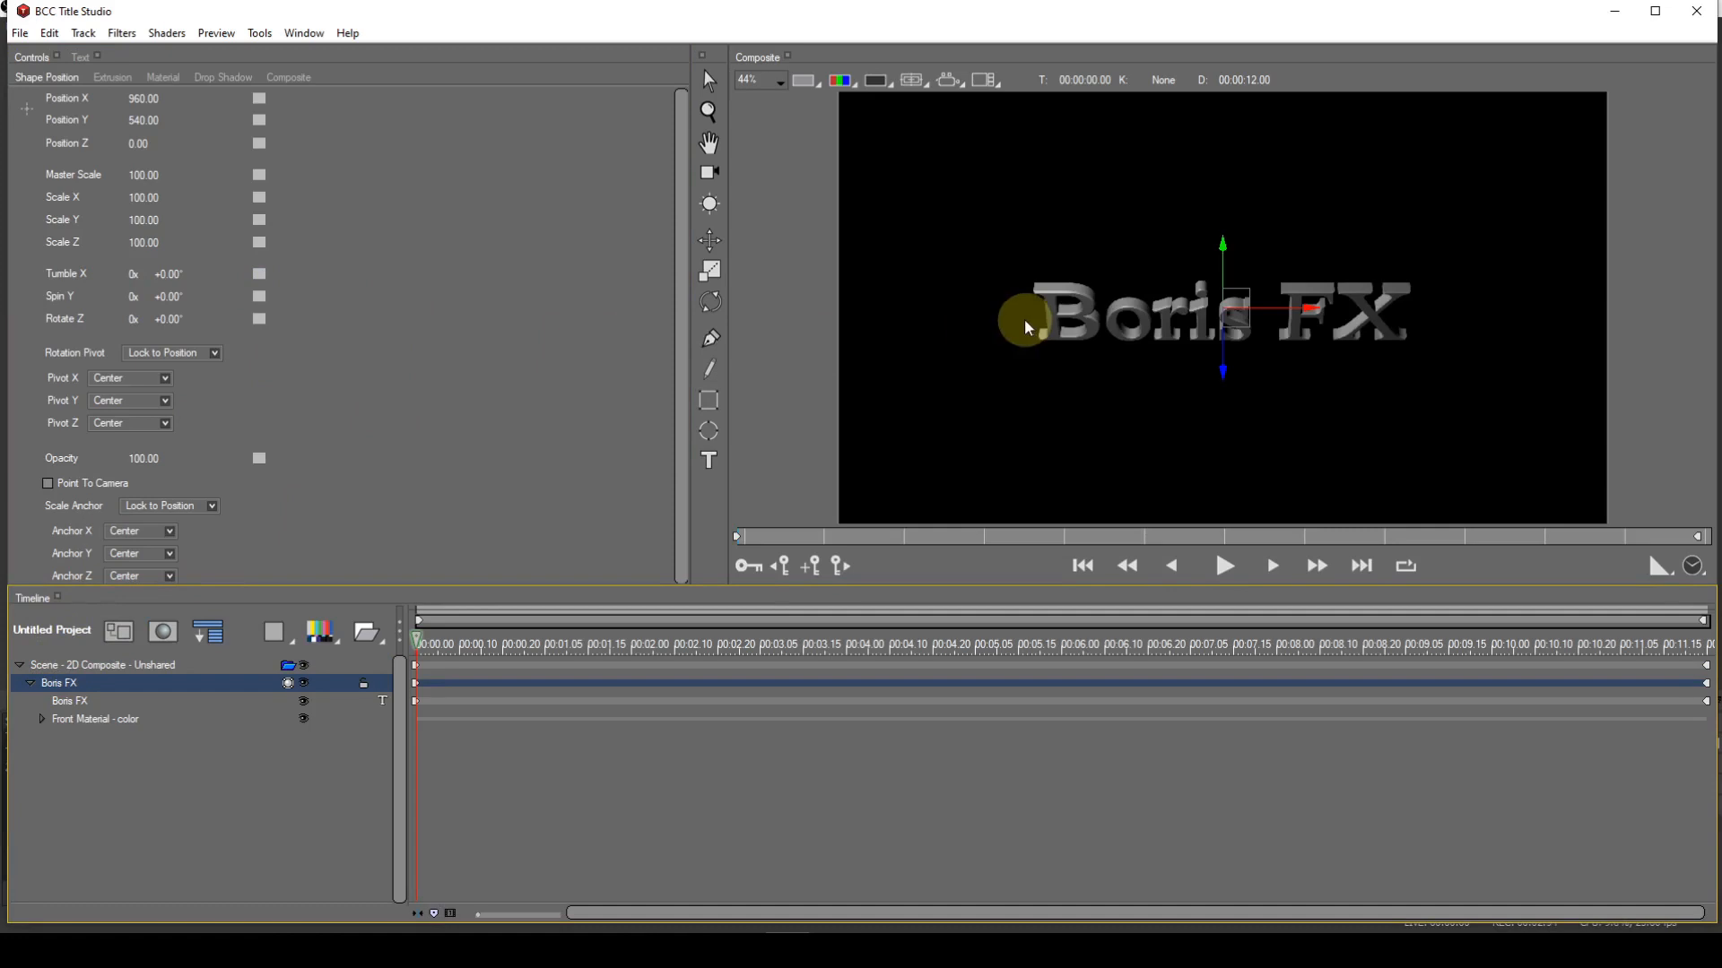
{"action": "scroll", "coordinate": [1024, 320], "scroll_direction": "up", "scroll_amount": 2}
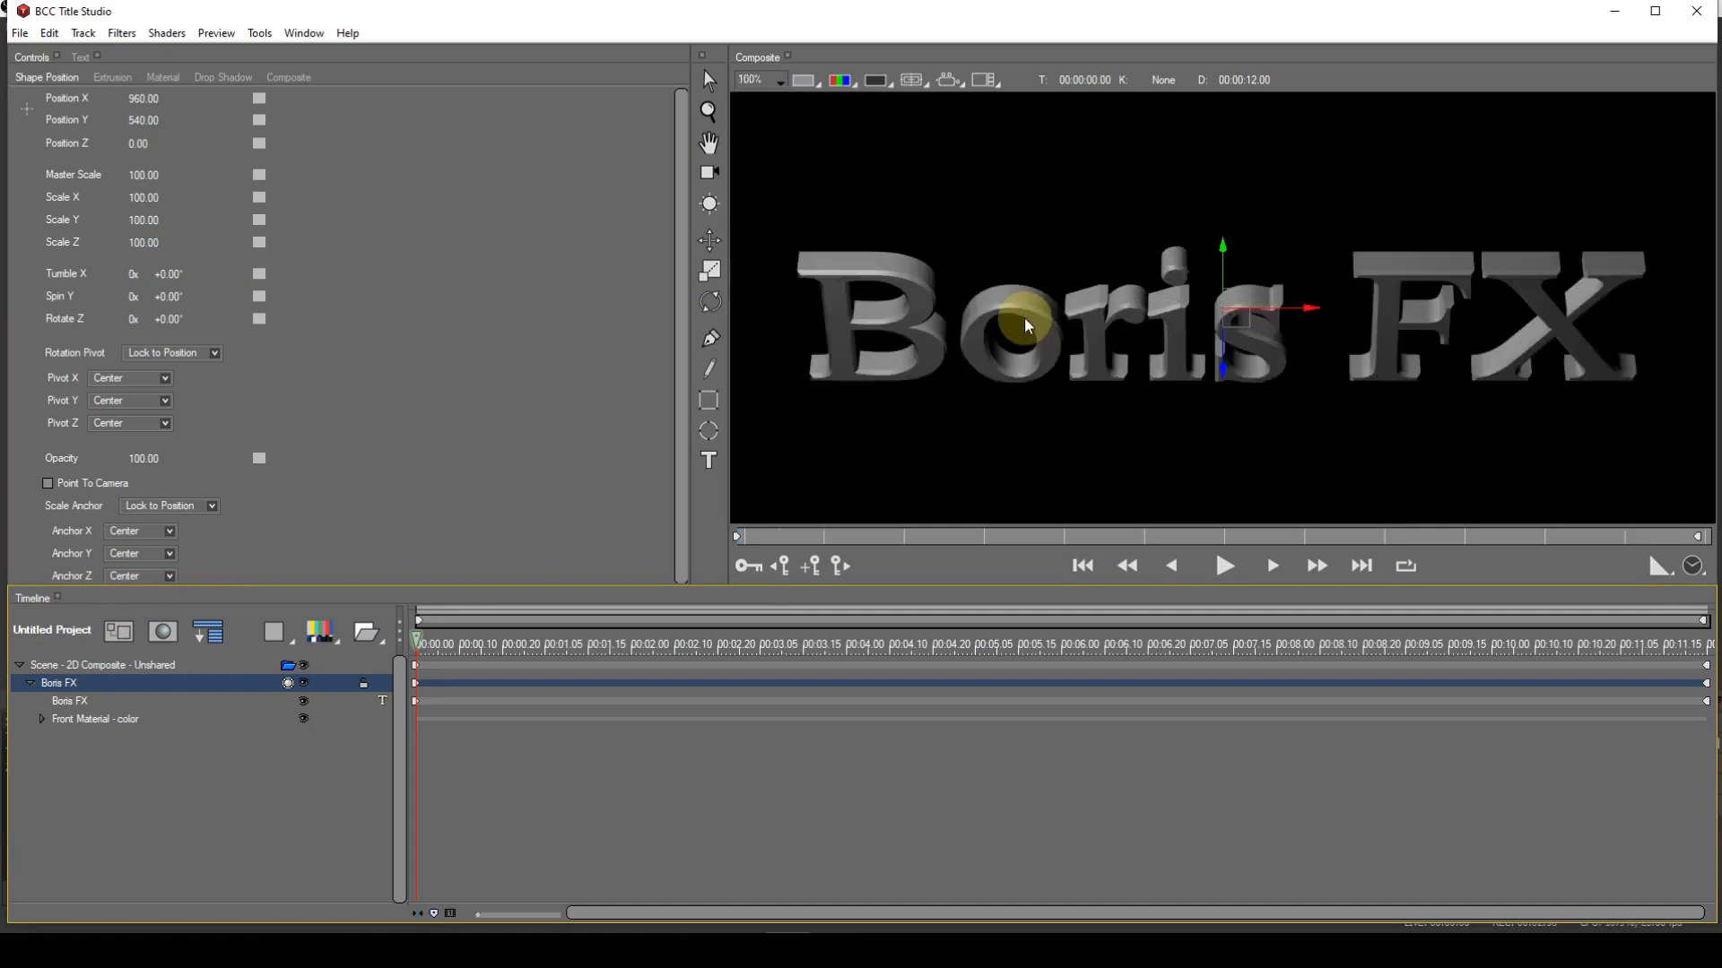
{"action": "scroll", "coordinate": [1028, 325], "scroll_direction": "up", "scroll_amount": 1}
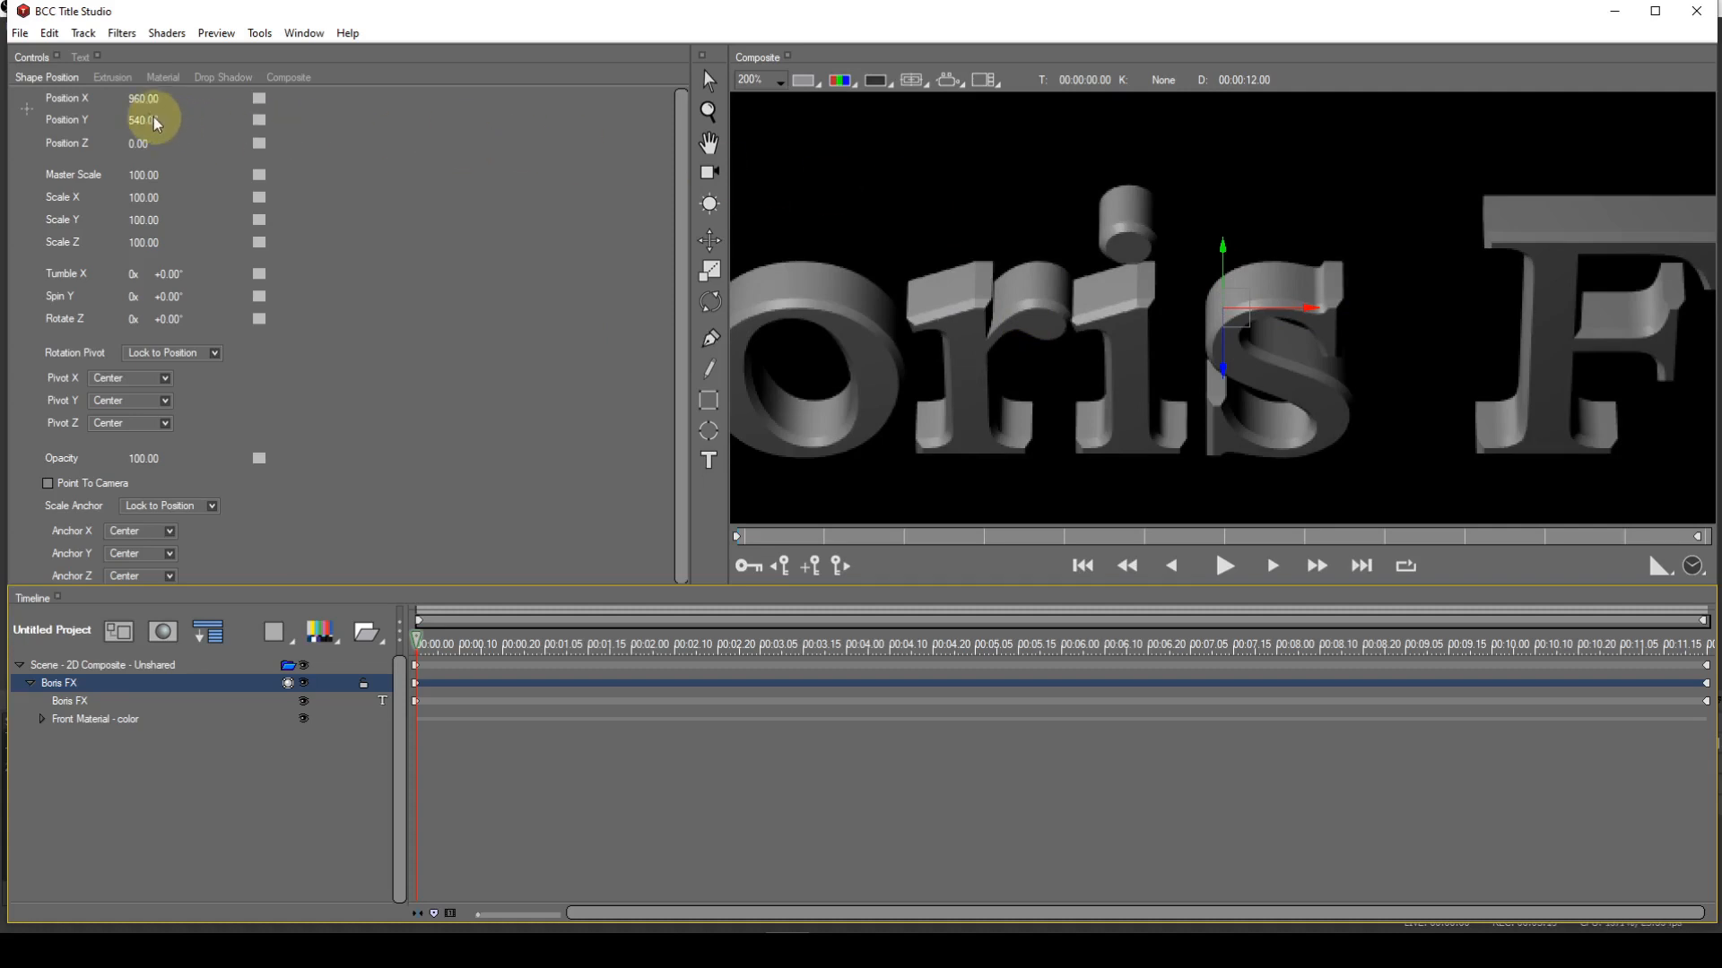
{"action": "left_click", "coordinate": [113, 80]}
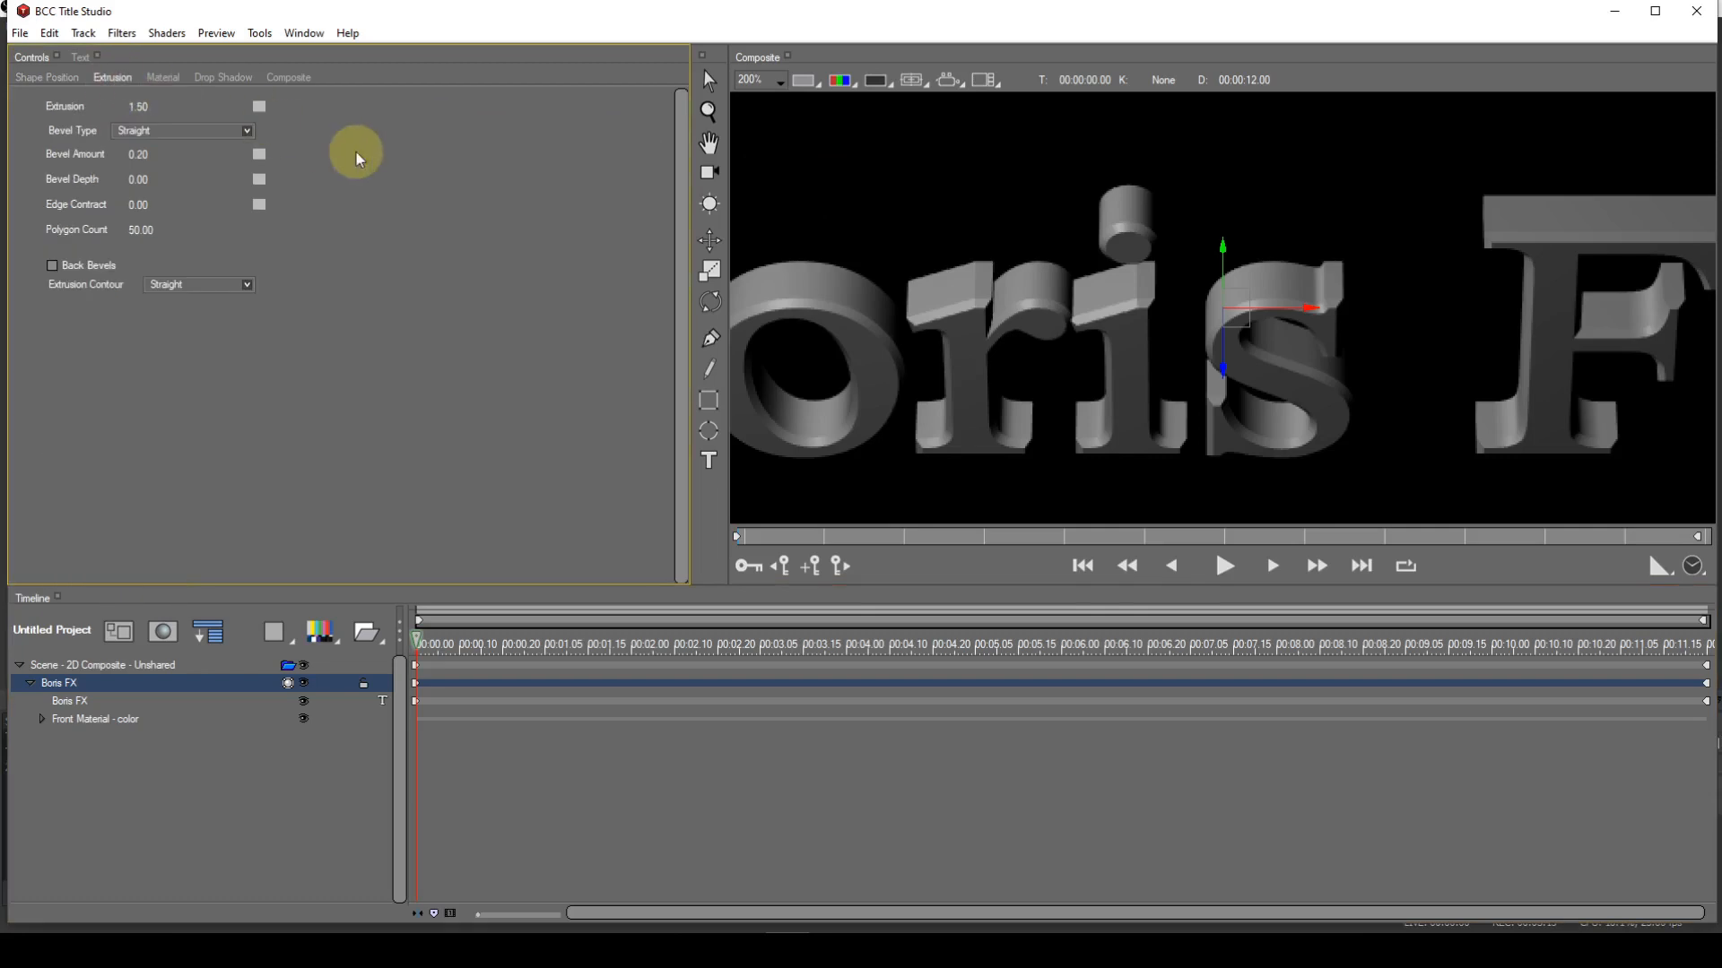
{"action": "left_click", "coordinate": [148, 106]}
{"action": "type", "text": "3"}
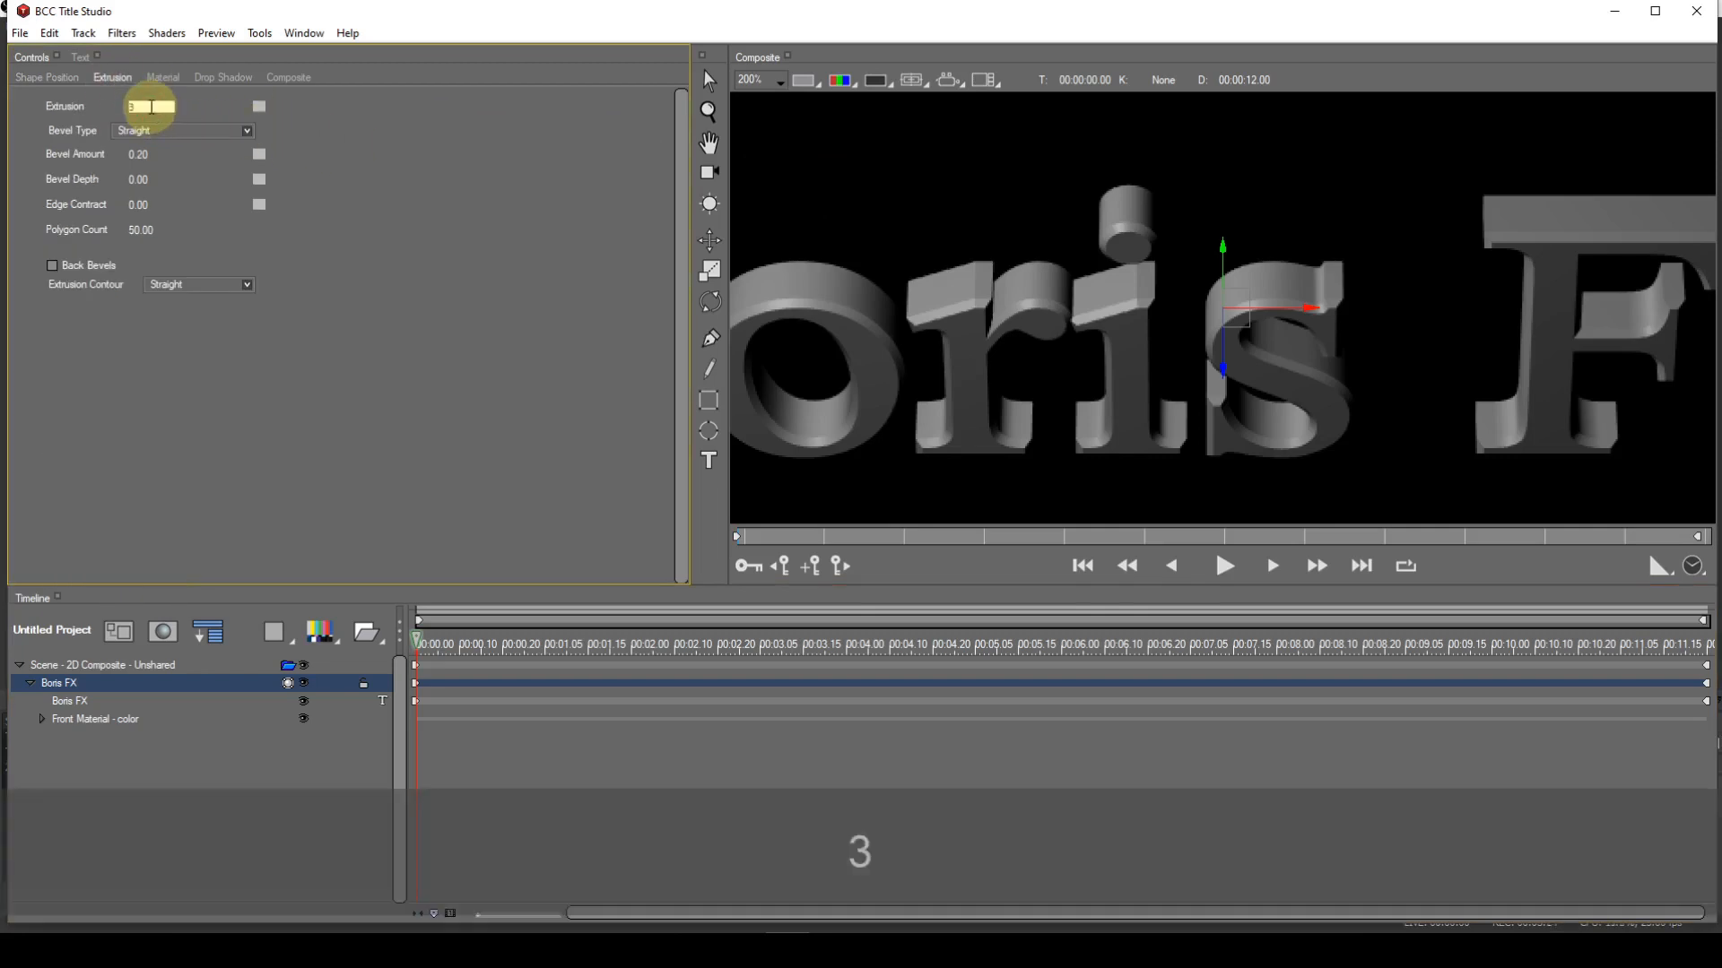
{"action": "key", "text": "Return"}
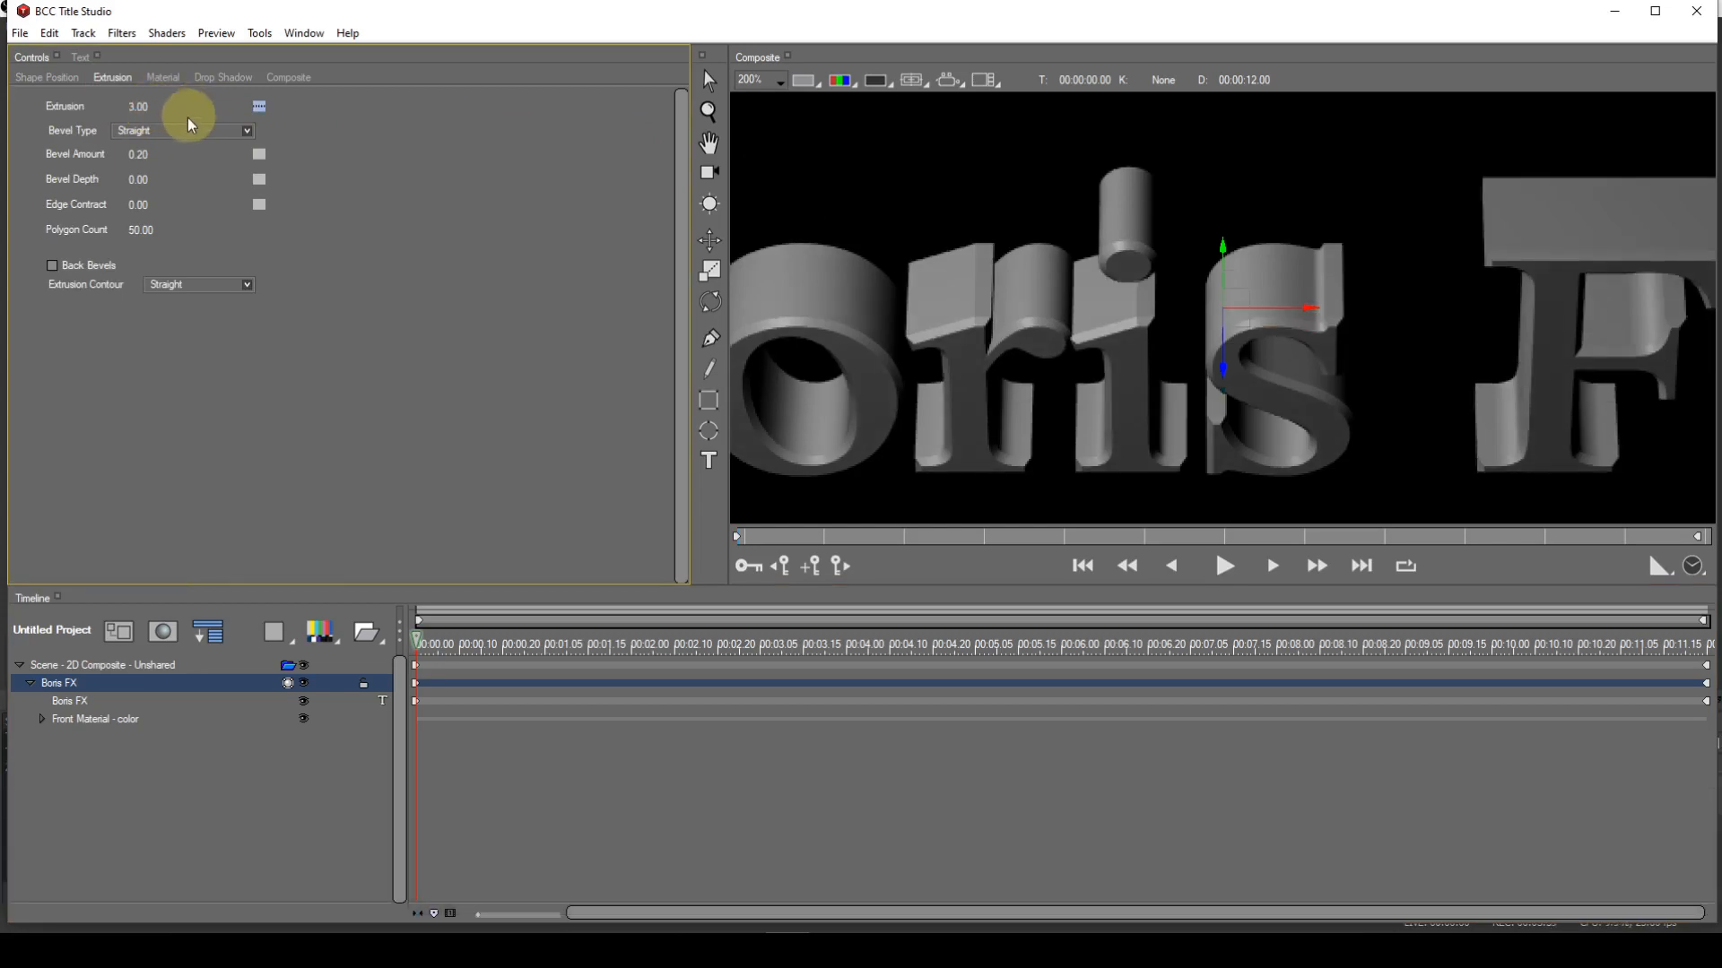
Step: Set the text's Bevel Amount to 0.8 and its Bevel Depth to 2
{"action": "left_click", "coordinate": [148, 153]}
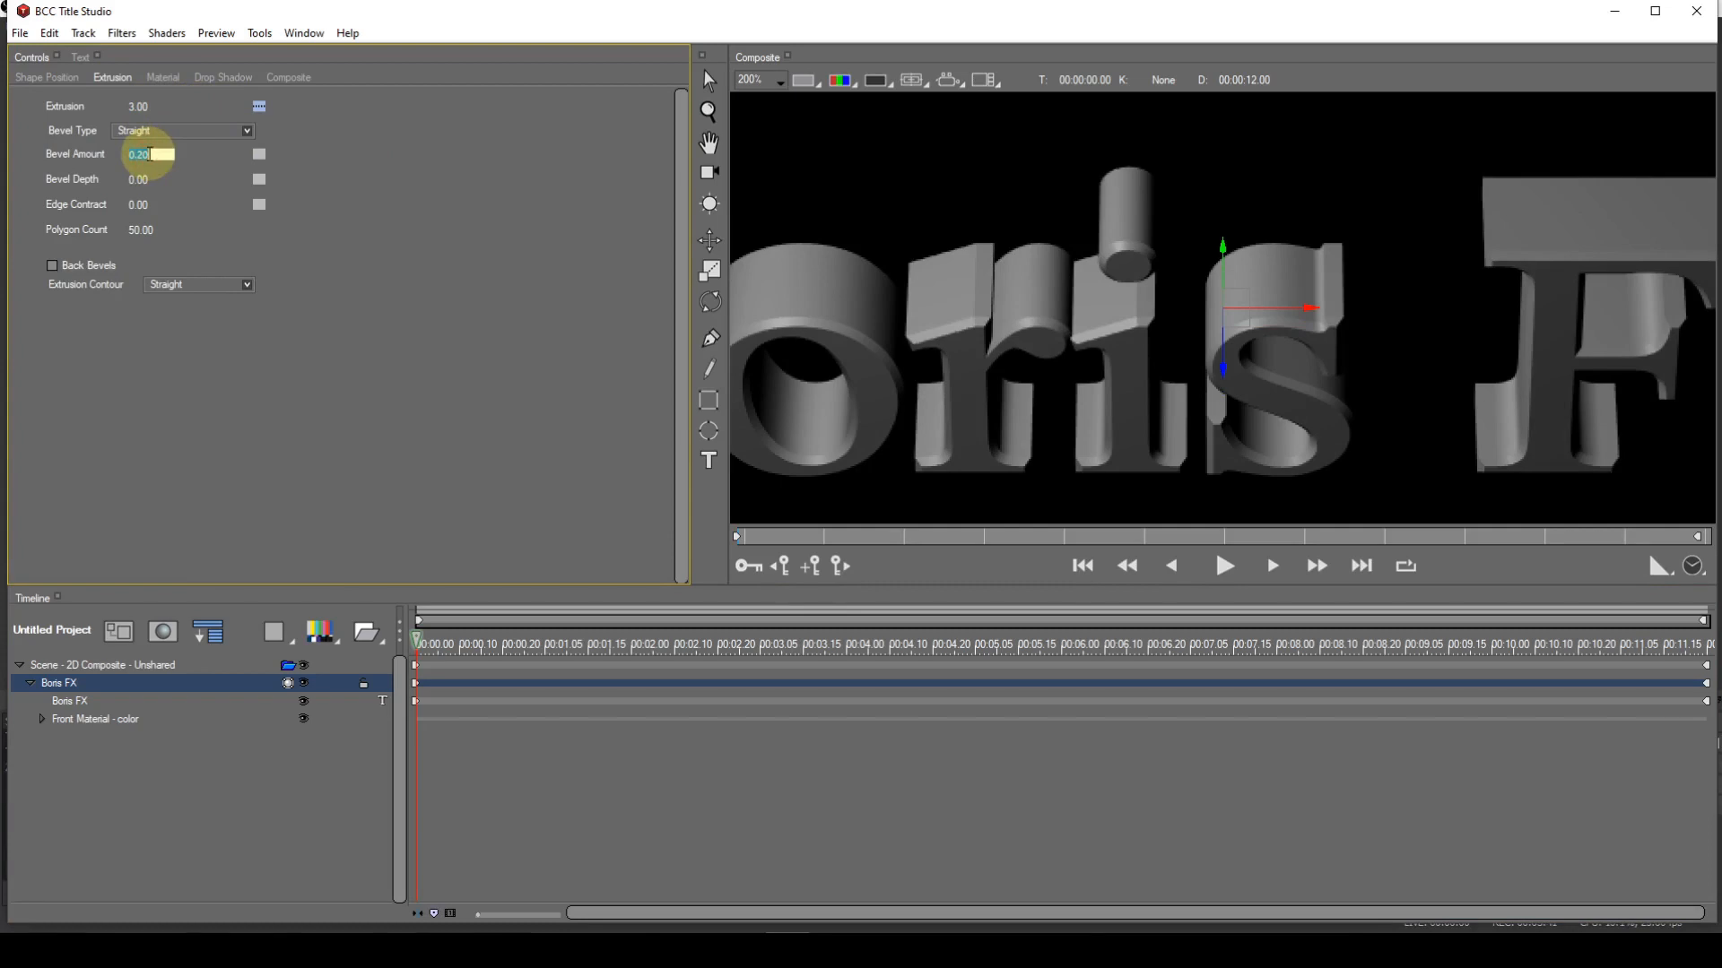
{"action": "type", "text": ".8"}
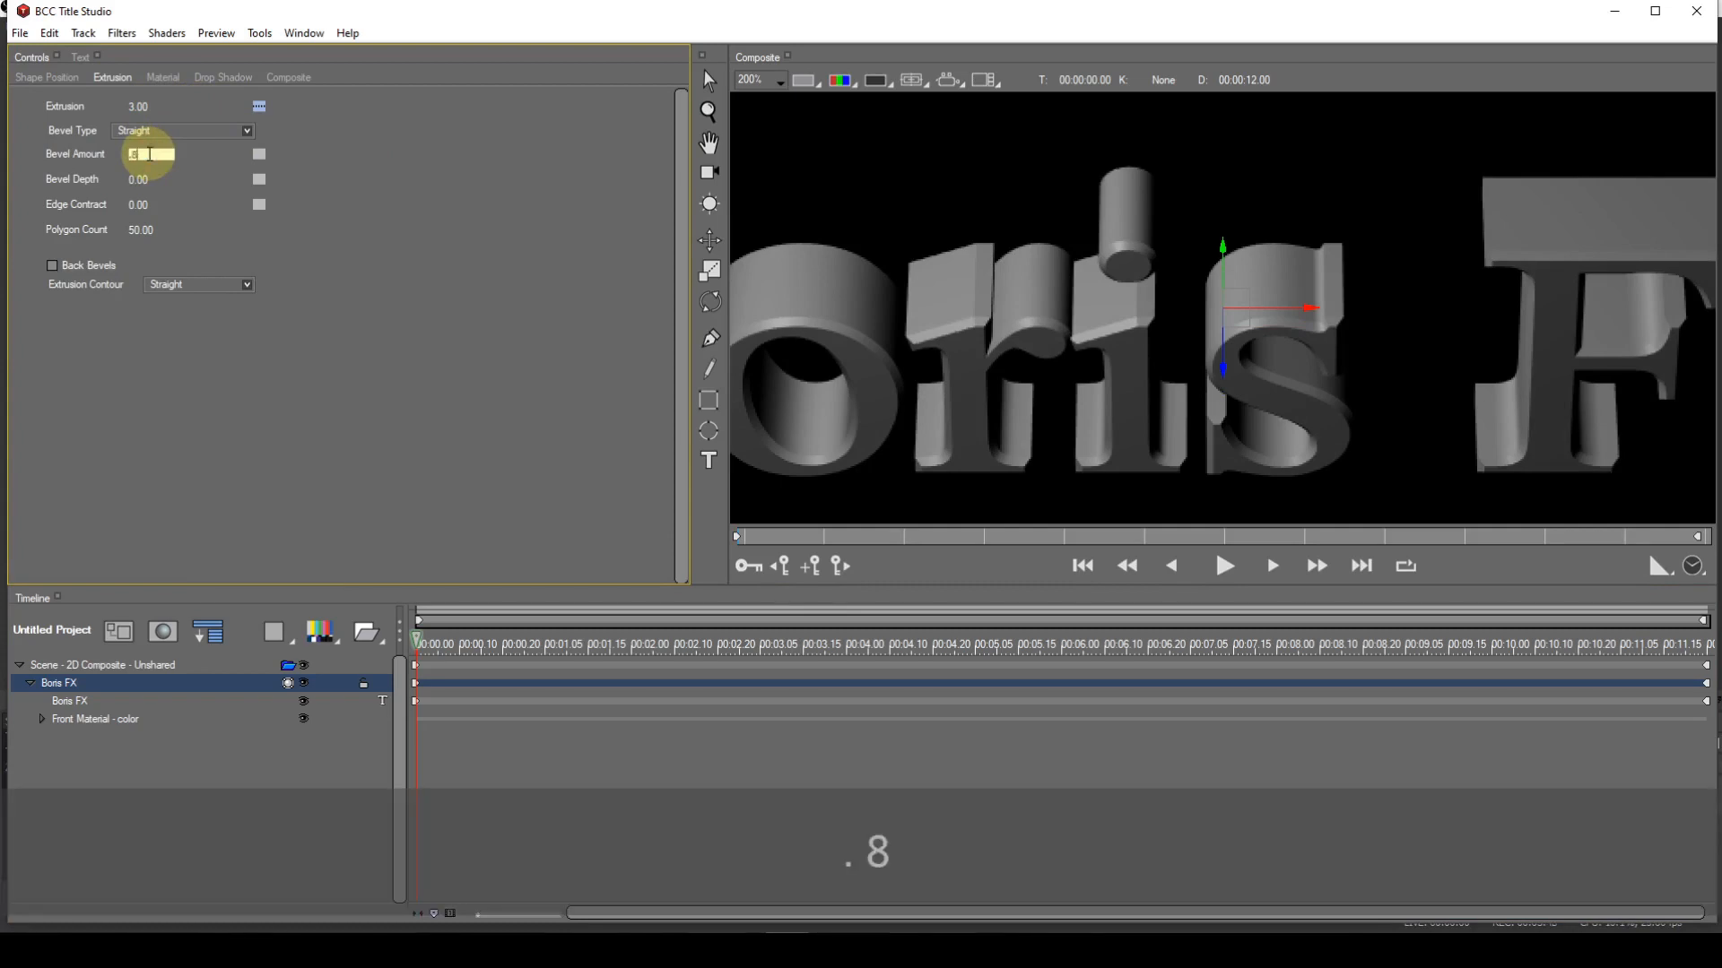
{"action": "key", "text": "Return"}
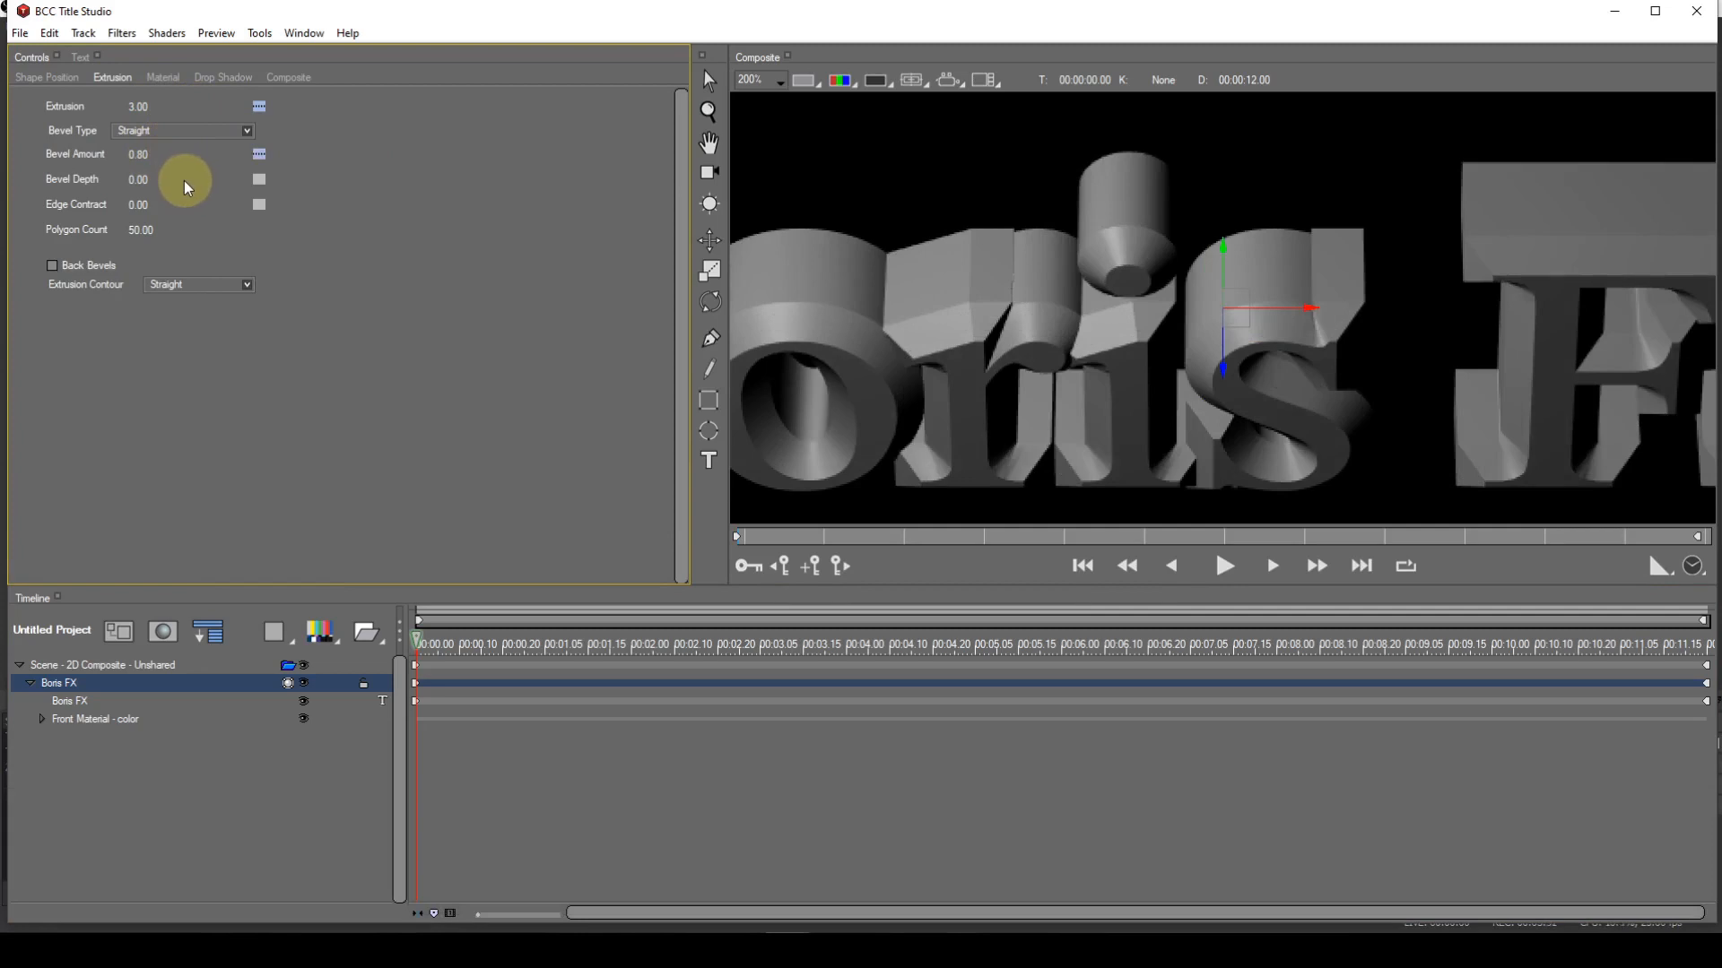
{"action": "left_click", "coordinate": [147, 180]}
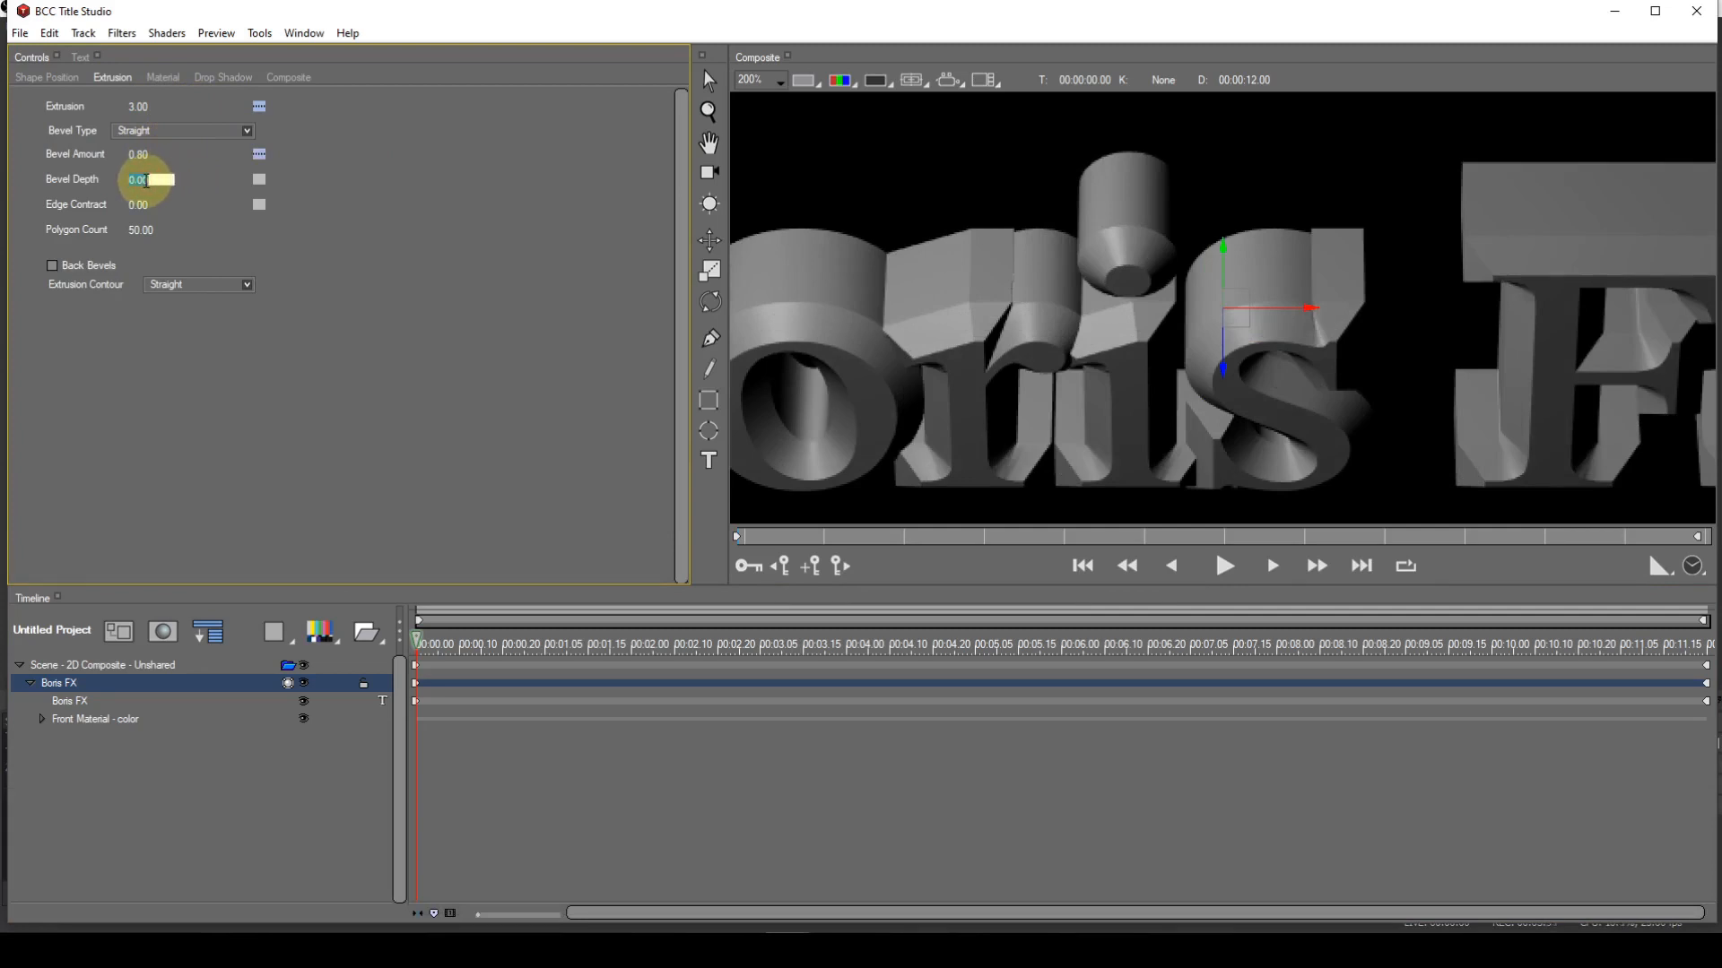
{"action": "type", "text": "2"}
{"action": "key", "text": "Return"}
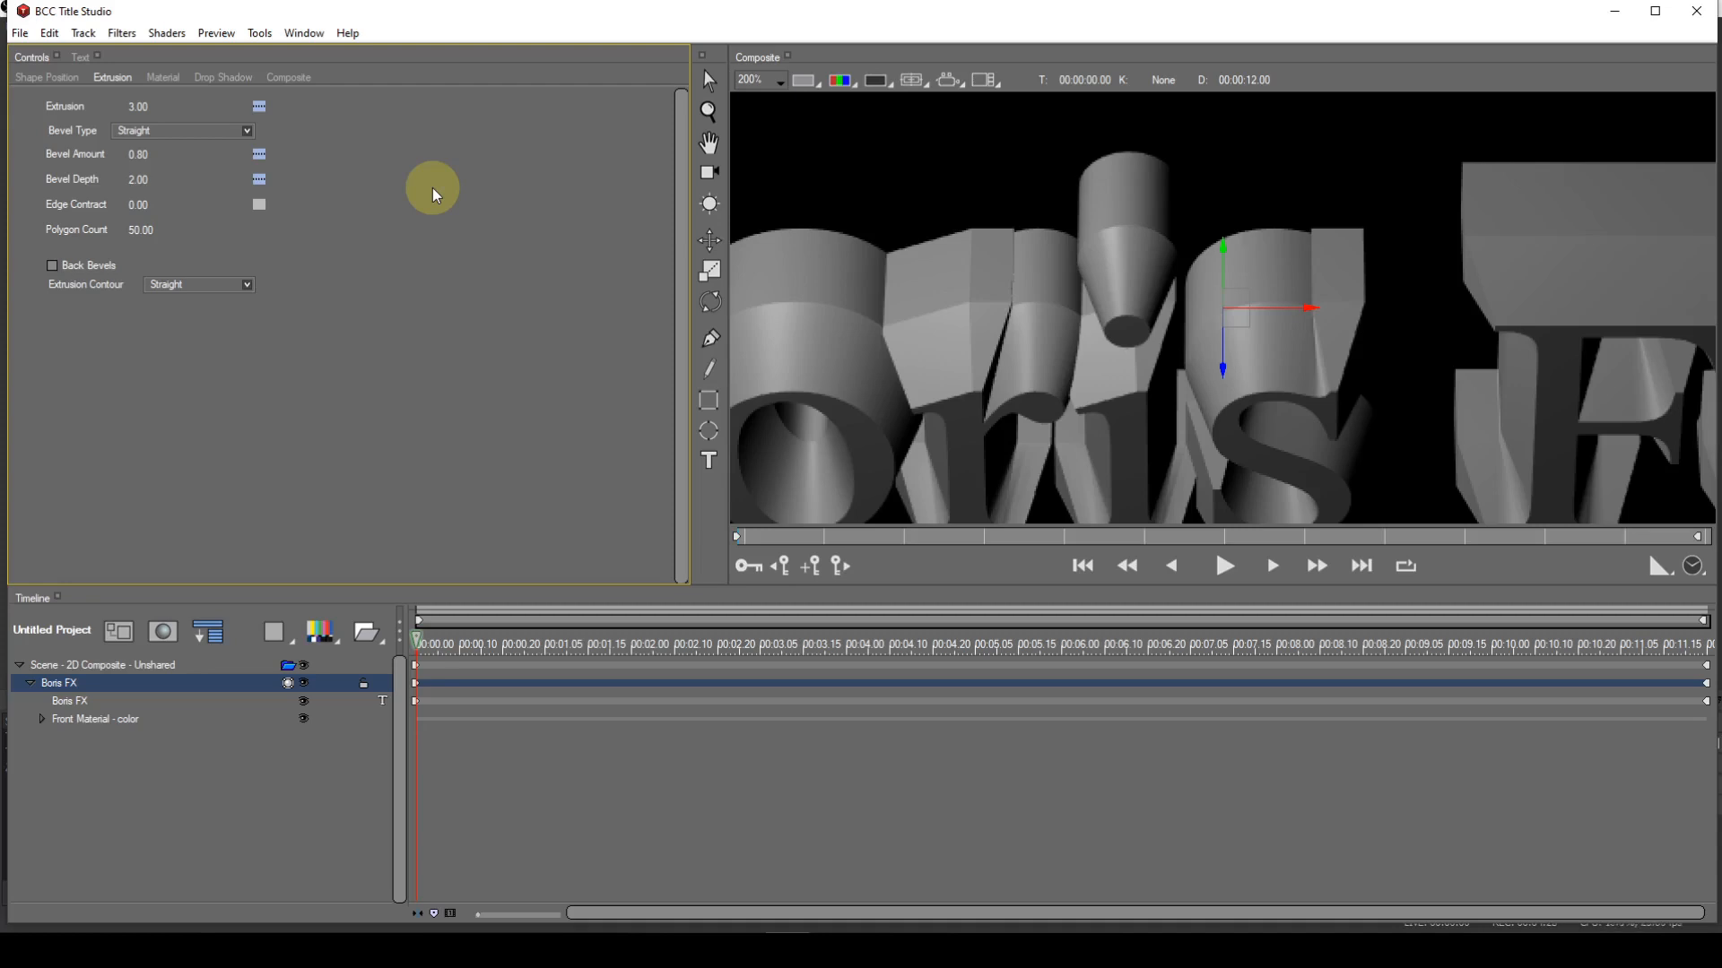
Step: Change the text's bevel type to Custom and draw a straight, level two-point path for the Custom Bevel with the Pen tool
{"action": "left_click", "coordinate": [247, 134]}
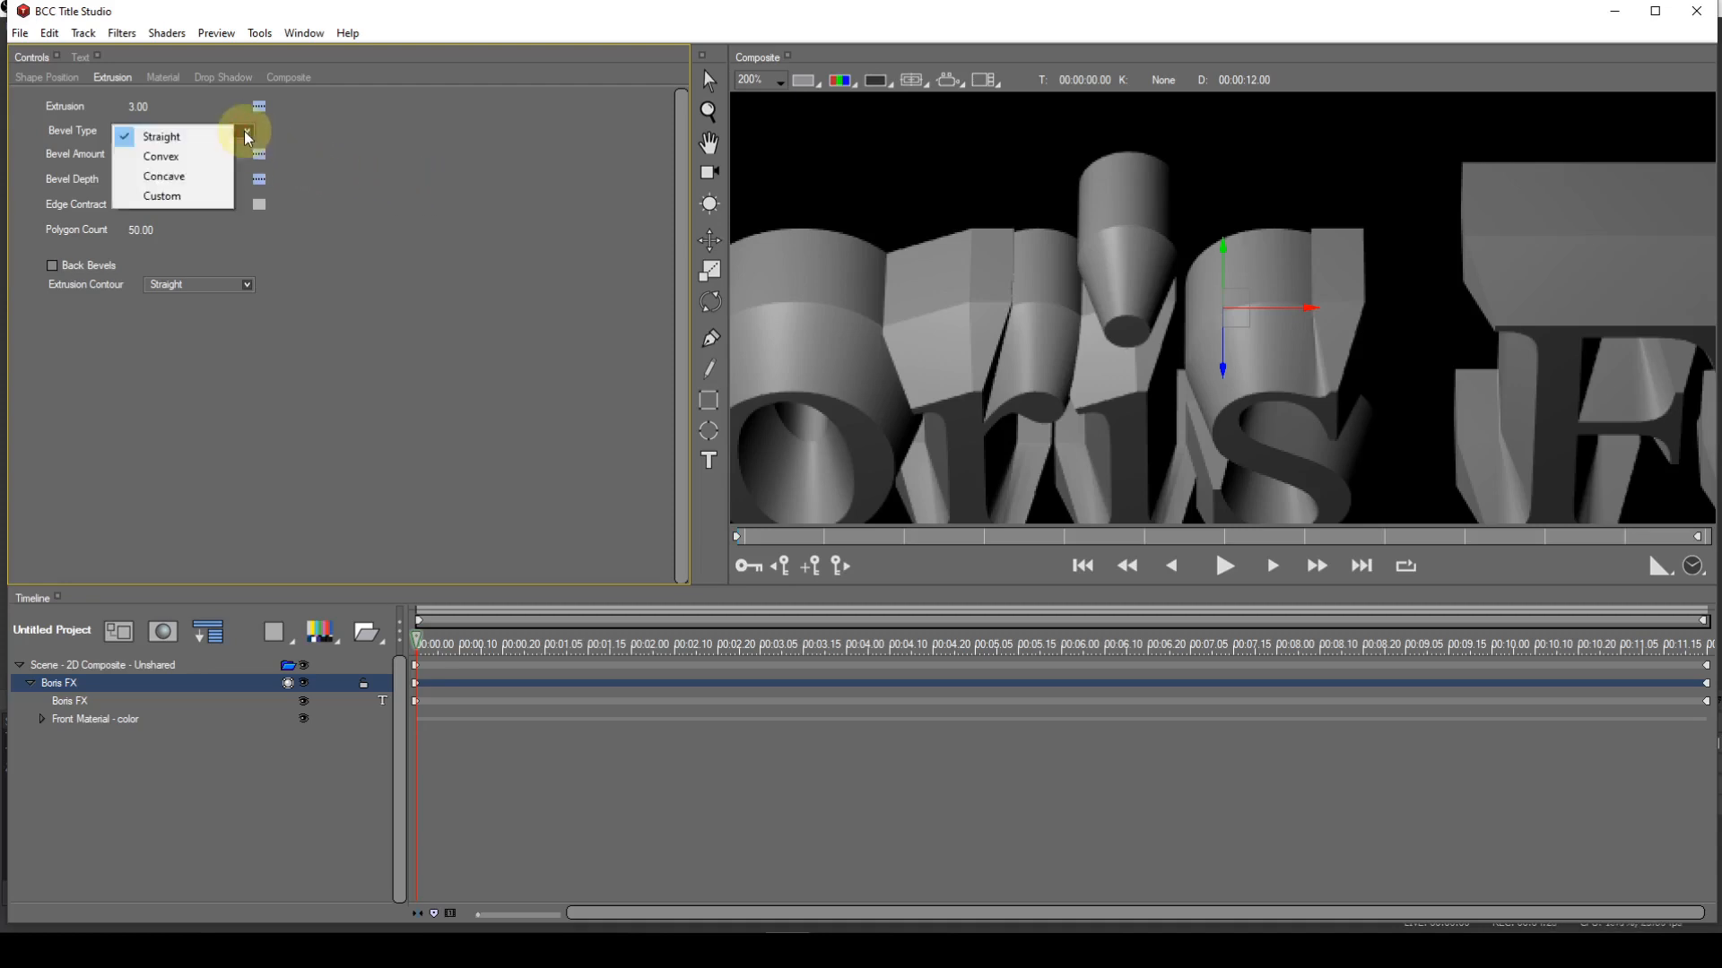
{"action": "left_click", "coordinate": [201, 196]}
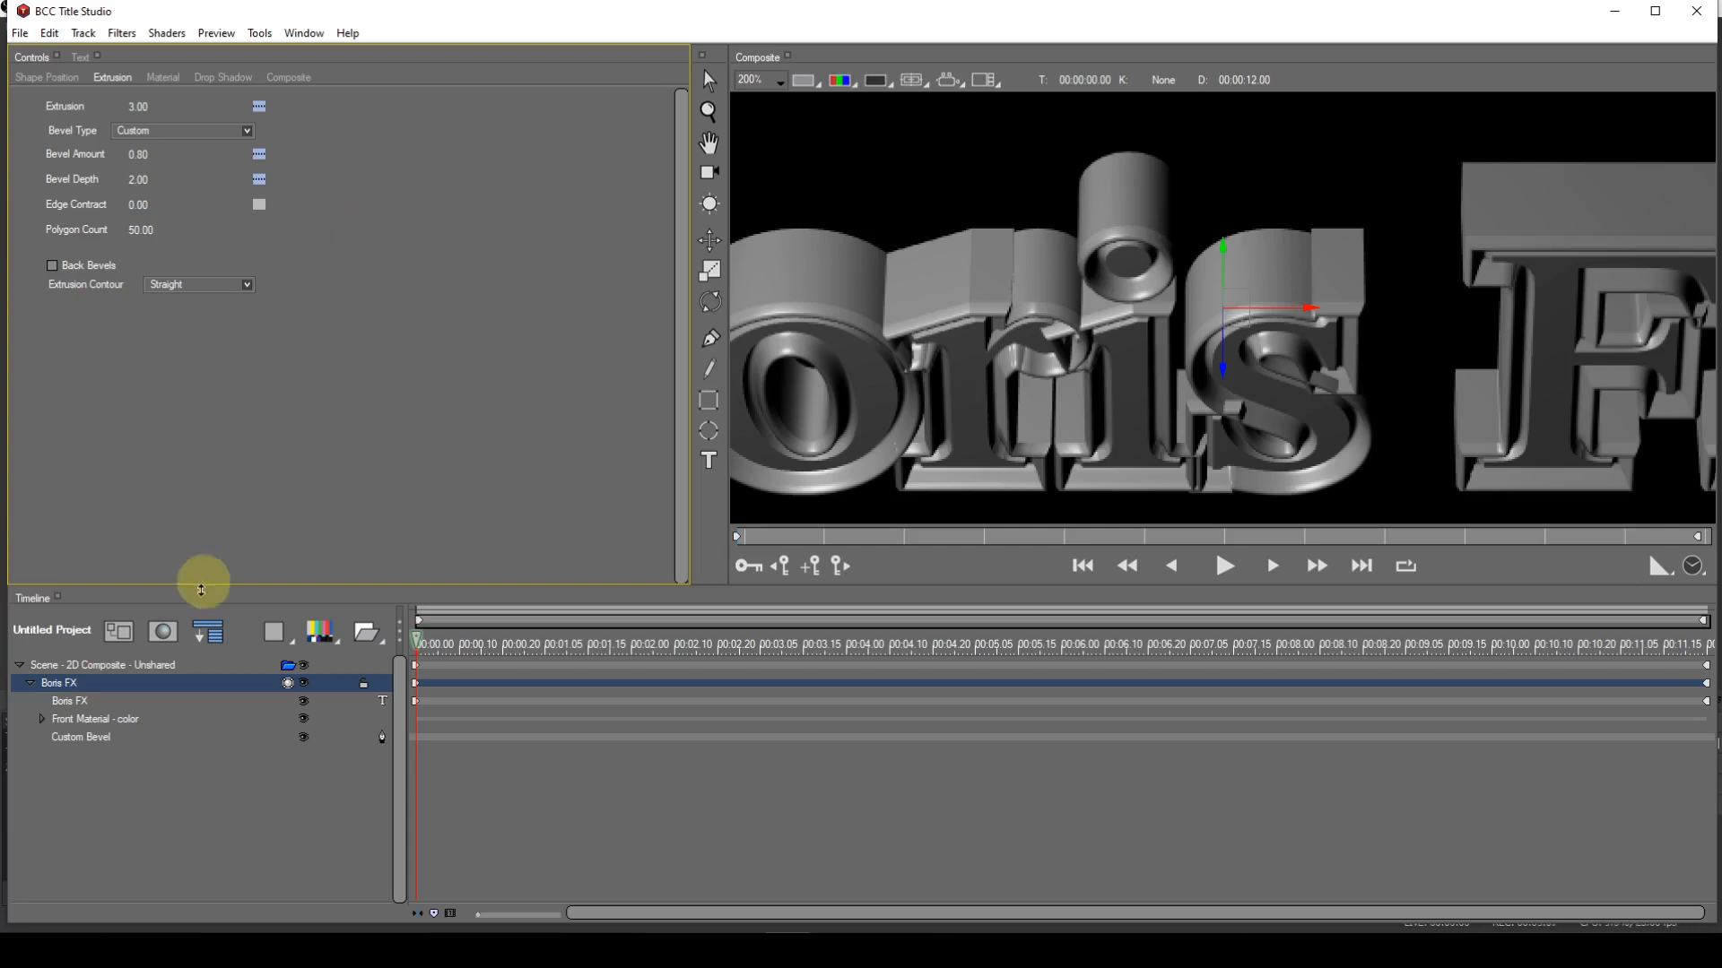
{"action": "left_click", "coordinate": [108, 738]}
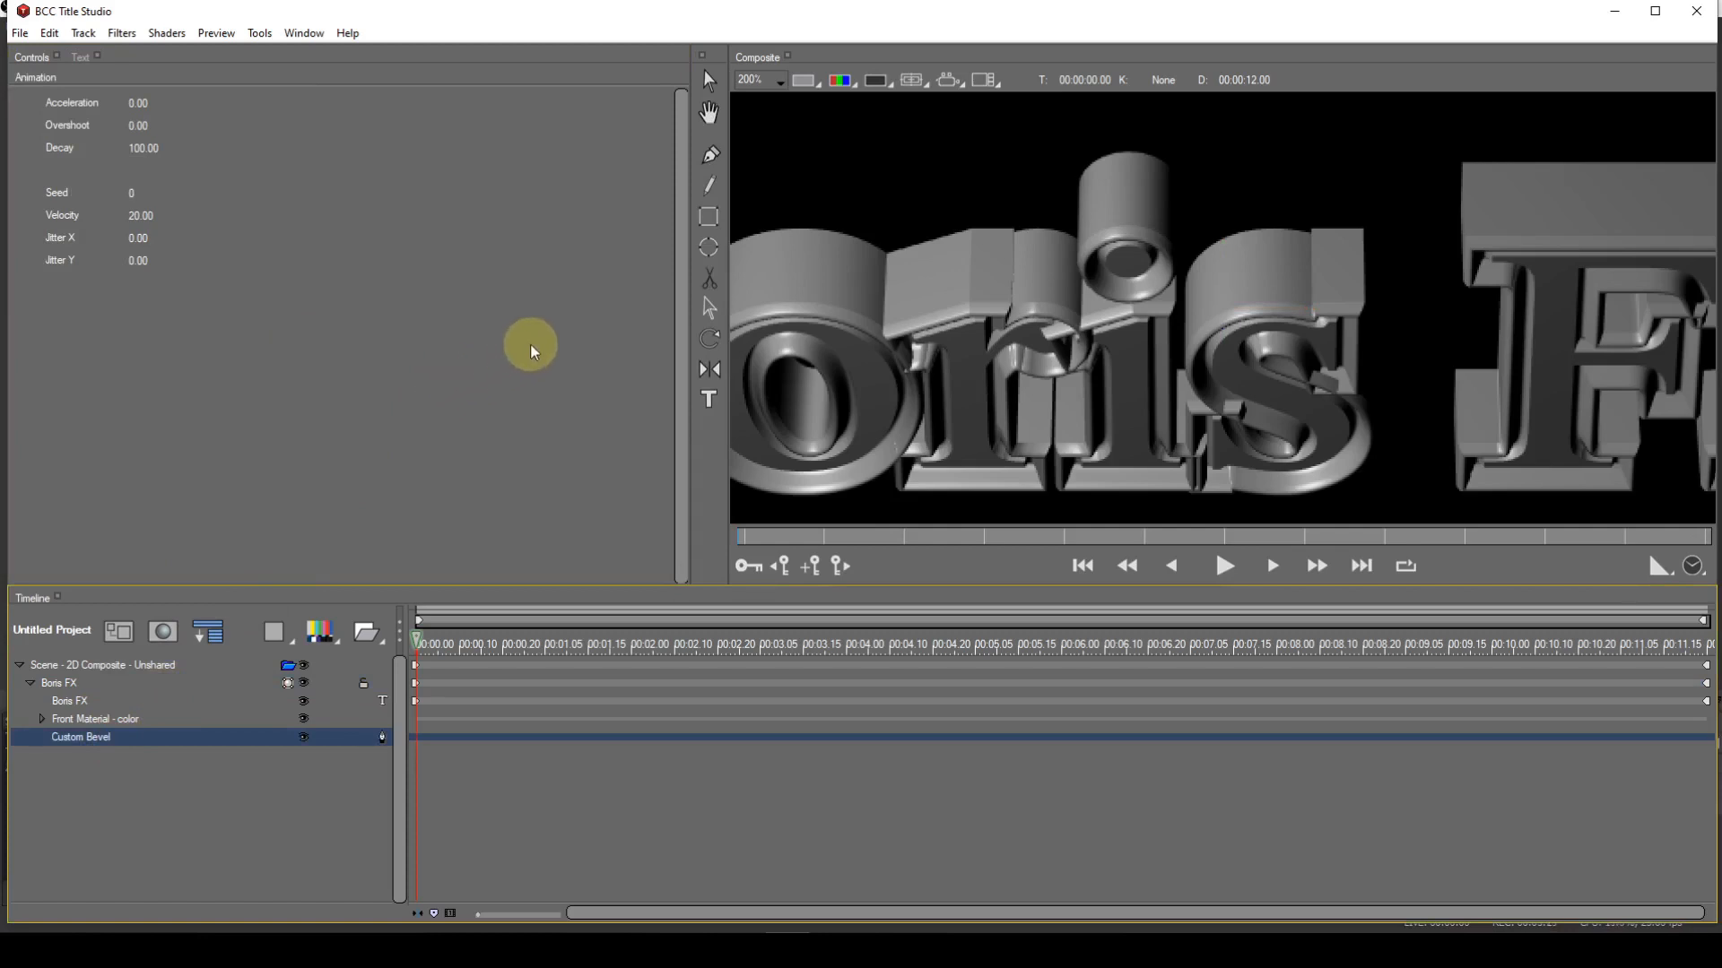
{"action": "left_click", "coordinate": [710, 155]}
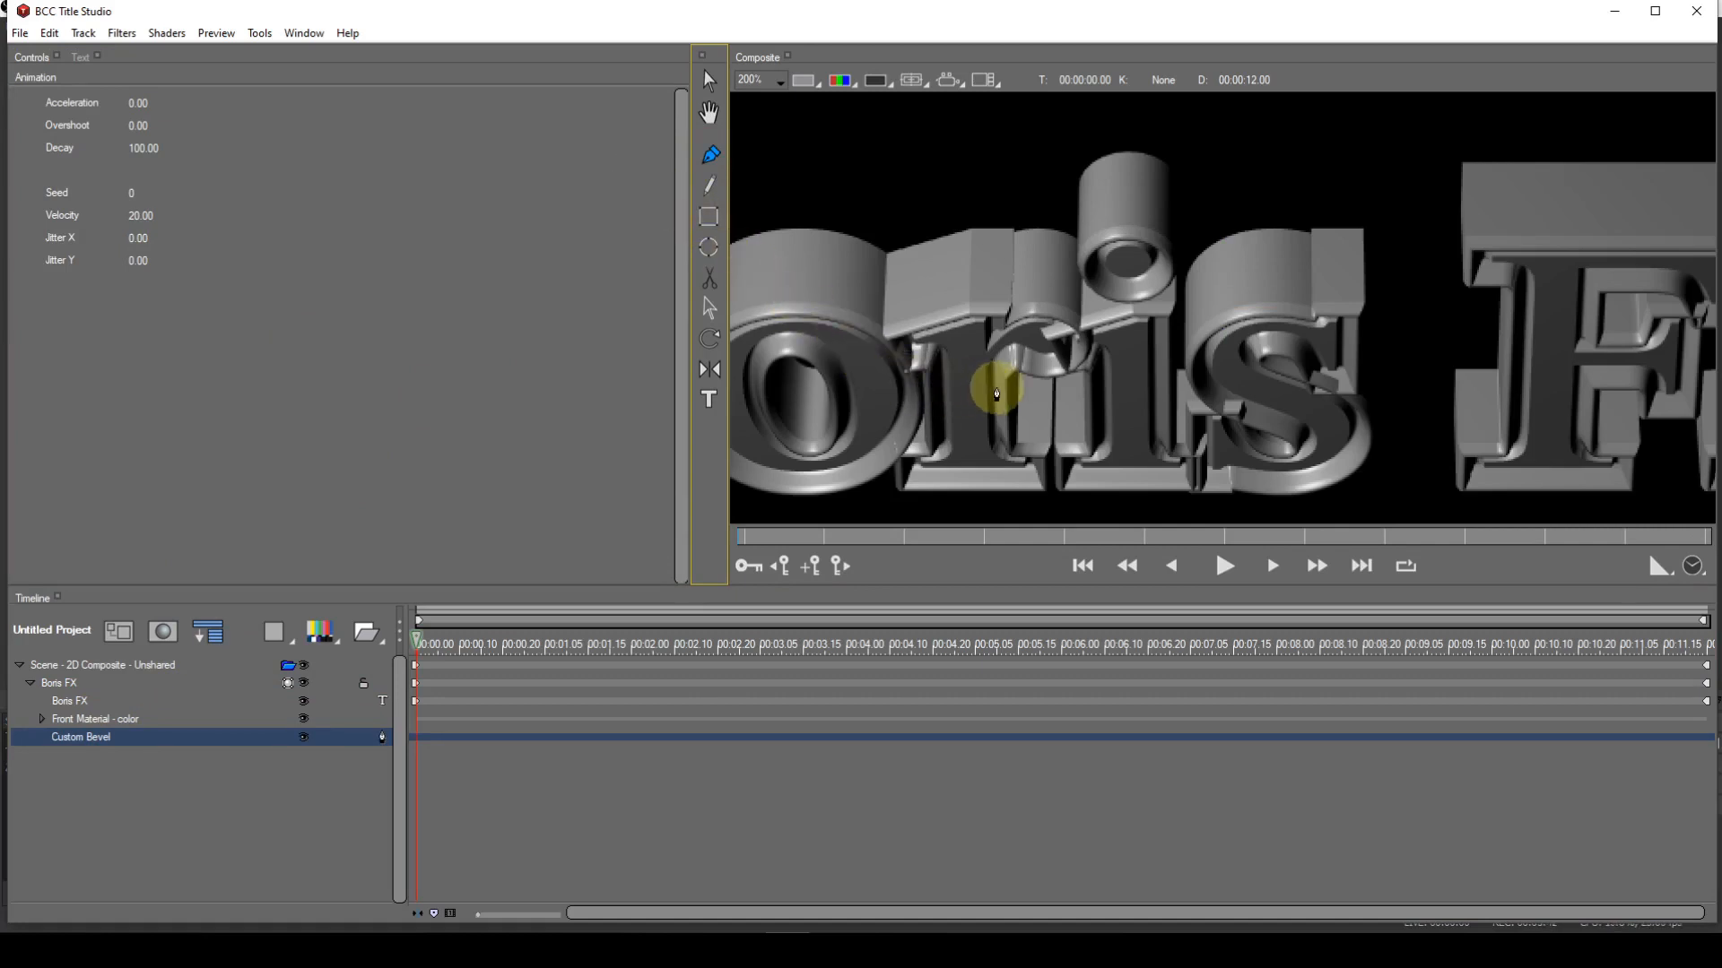
{"action": "left_click", "coordinate": [998, 393]}
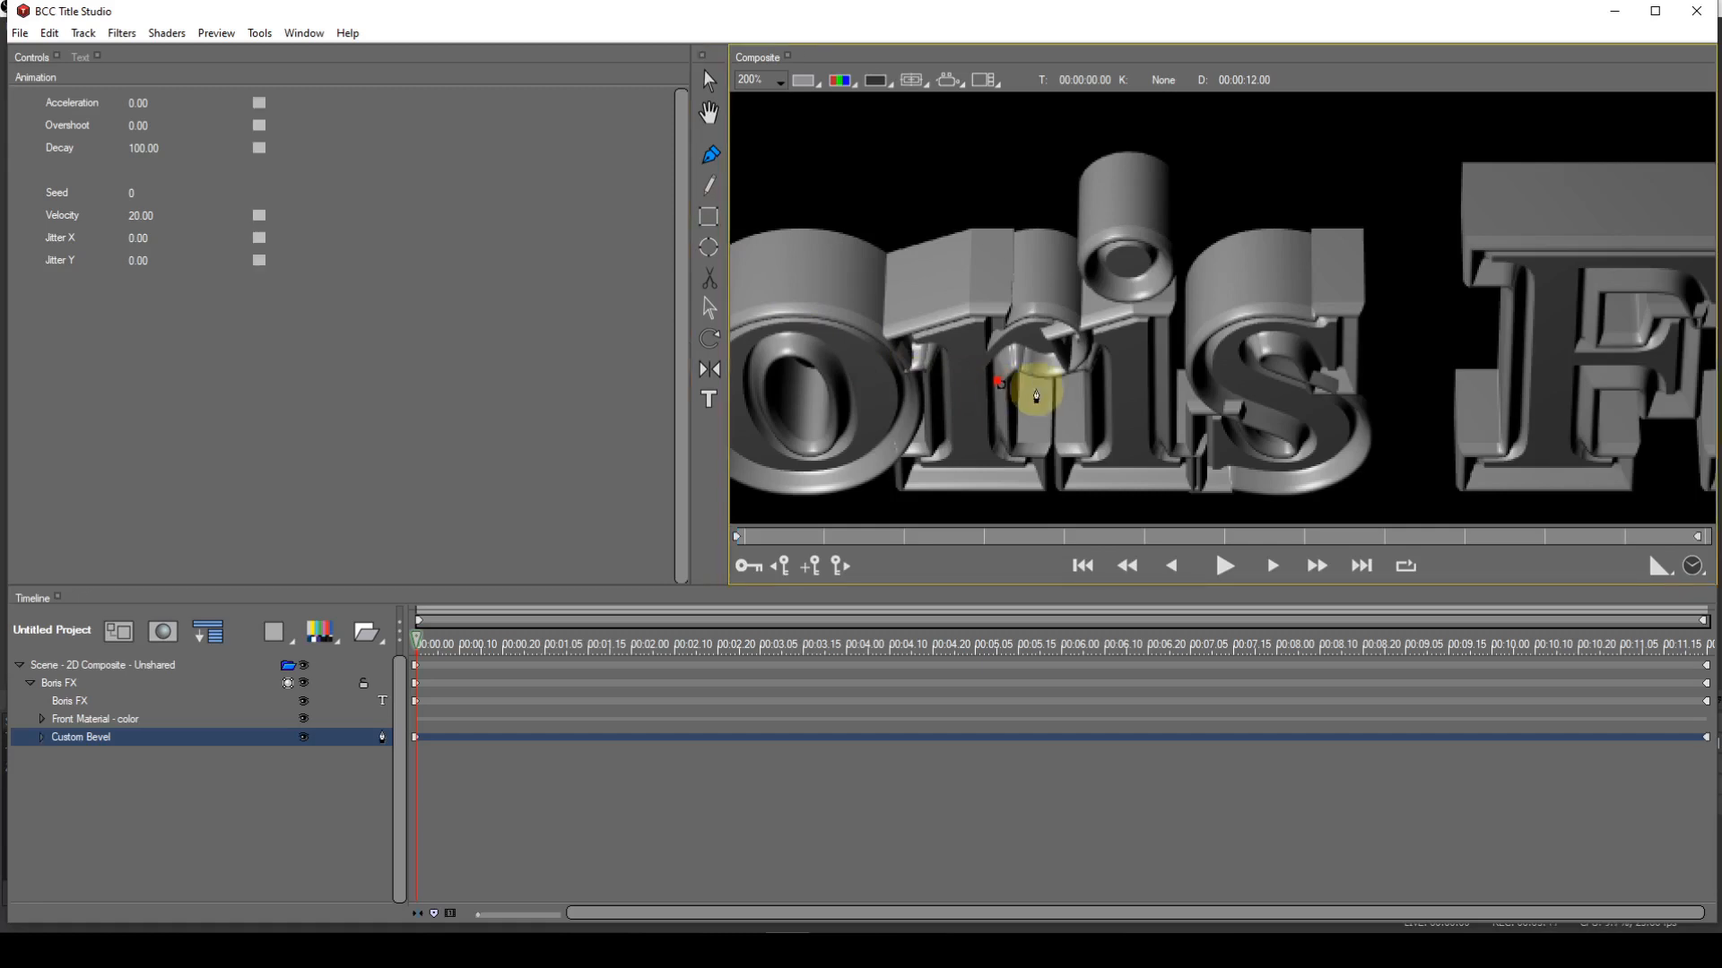
{"action": "left_click", "coordinate": [1360, 385]}
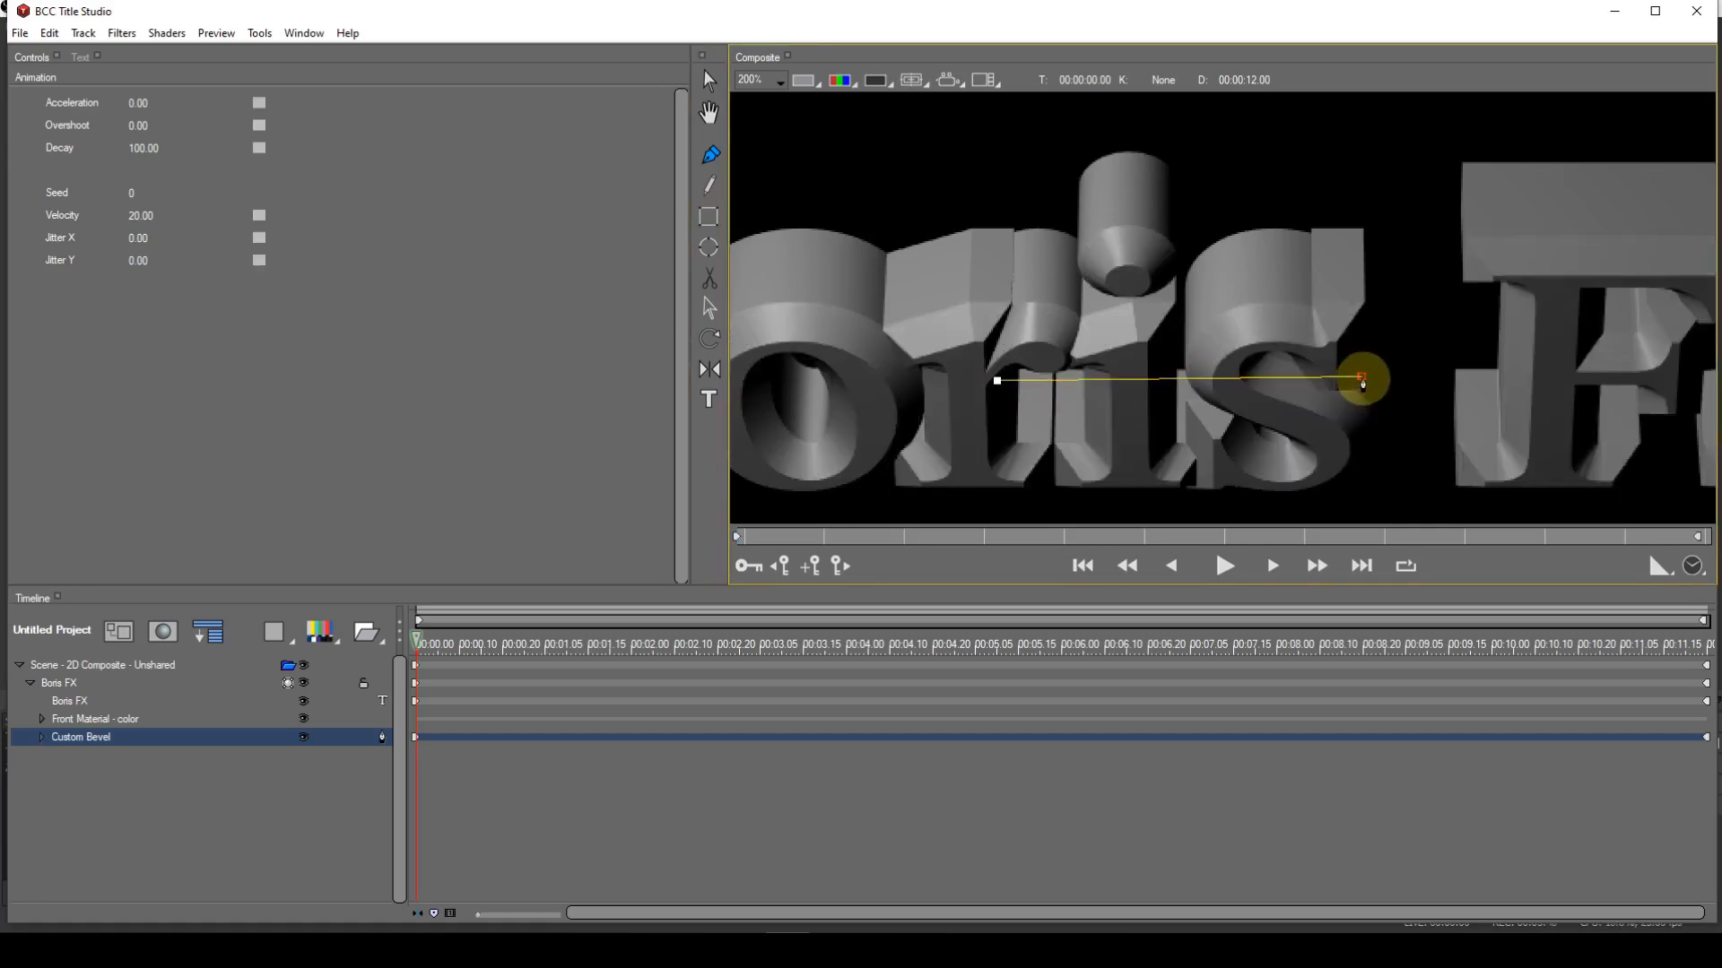
{"action": "left_click_drag", "start_coordinate": [1361, 377], "coordinate": [1363, 382]}
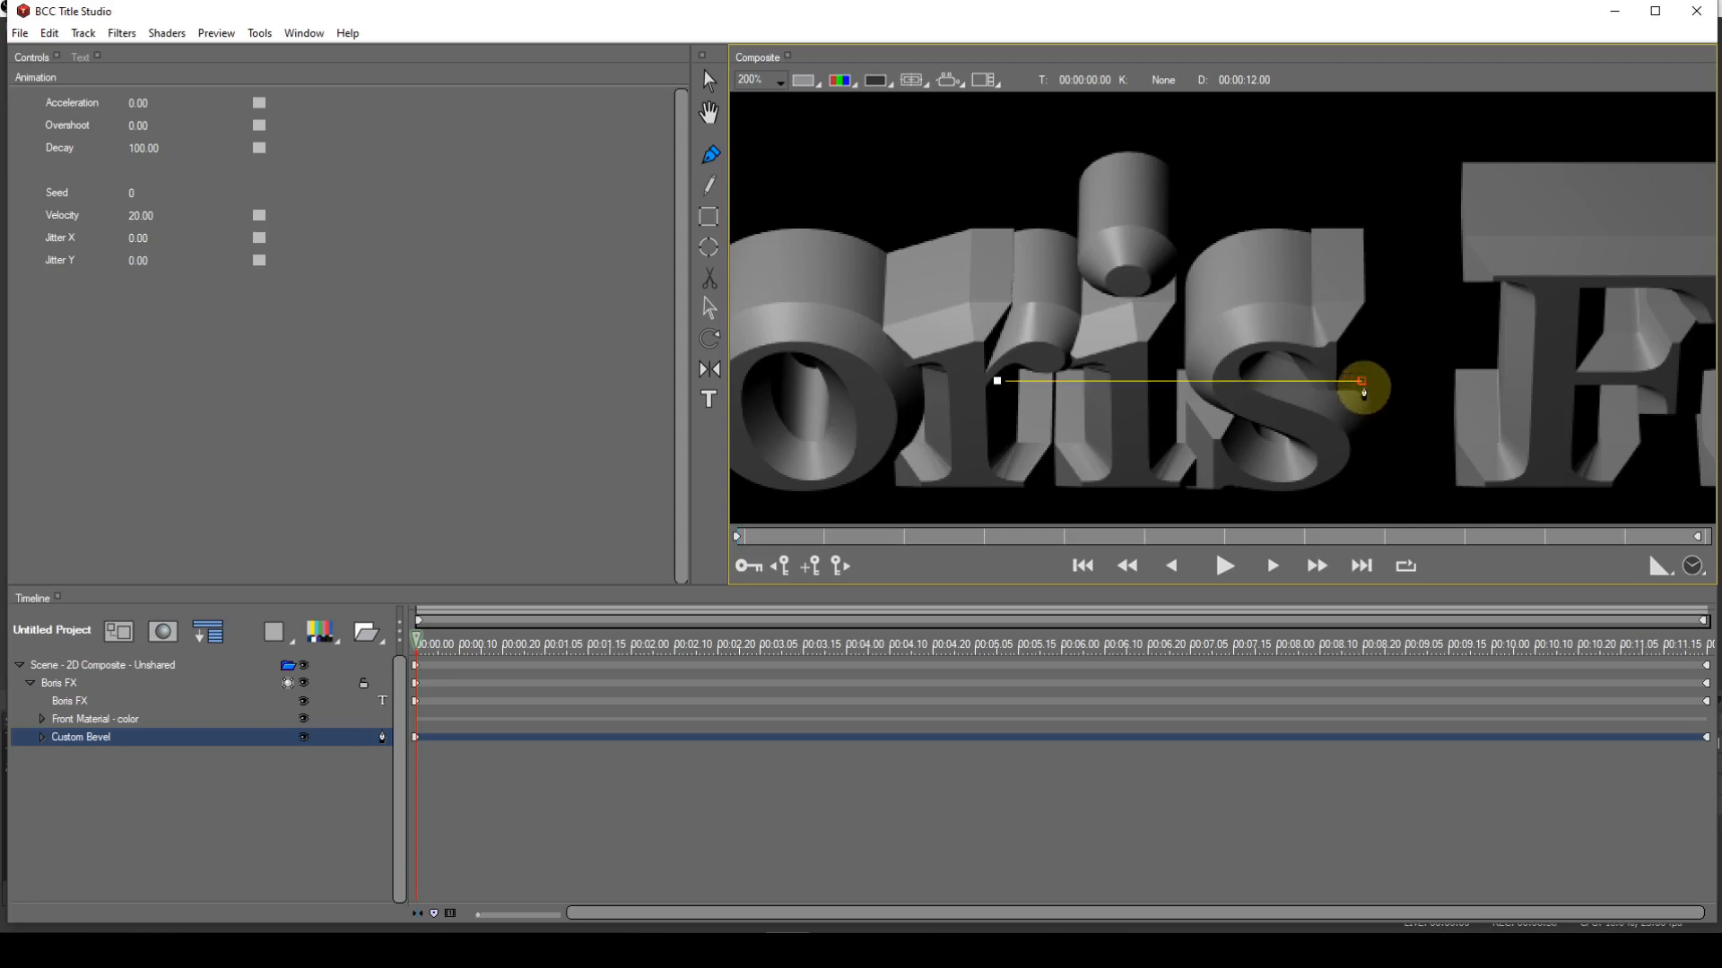
Step: Lower the custom bevel path's end point, and return it level with the start point
{"action": "mouse_move", "coordinate": [1362, 383]}
{"action": "left_mouse_down"}
{"action": "mouse_move", "coordinate": [1349, 257]}
{"action": "mouse_move", "coordinate": [1351, 480]}
{"action": "left_mouse_up"}
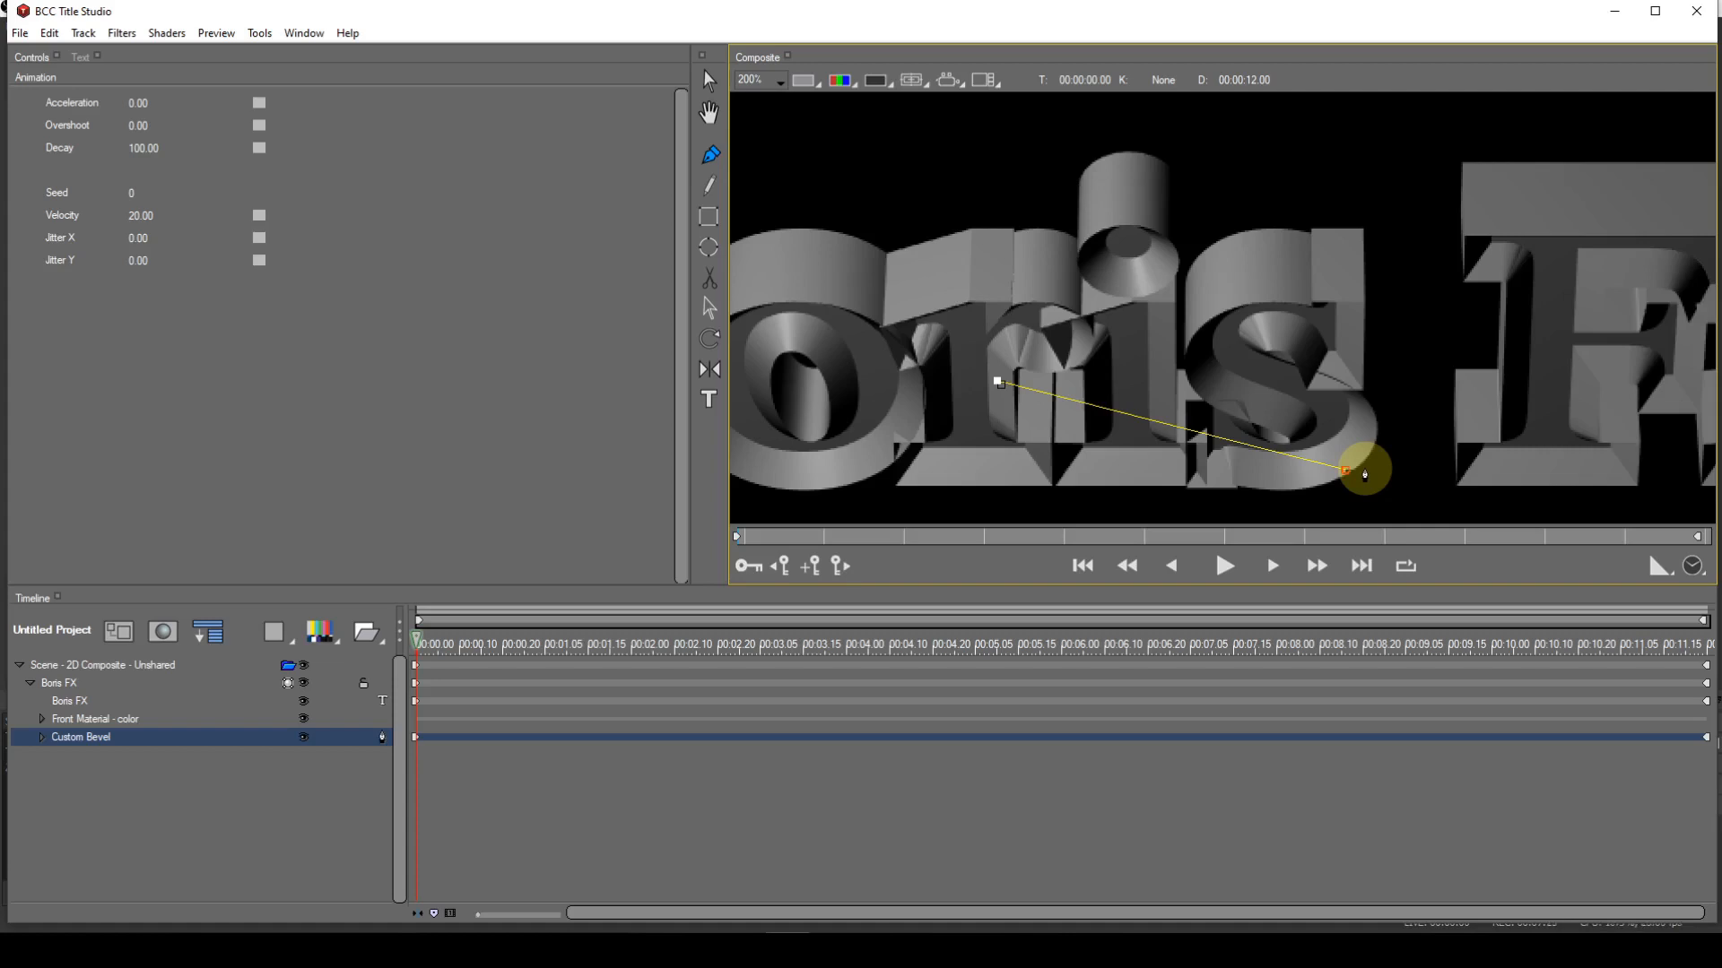
{"action": "mouse_move", "coordinate": [1347, 472]}
{"action": "left_mouse_down"}
{"action": "mouse_move", "coordinate": [1307, 269]}
{"action": "mouse_move", "coordinate": [1257, 226]}
{"action": "mouse_move", "coordinate": [958, 207]}
{"action": "mouse_move", "coordinate": [1067, 216]}
{"action": "mouse_move", "coordinate": [1153, 250]}
{"action": "mouse_move", "coordinate": [1203, 346]}
{"action": "mouse_move", "coordinate": [1198, 448]}
{"action": "mouse_move", "coordinate": [943, 496]}
{"action": "mouse_move", "coordinate": [1059, 503]}
{"action": "mouse_move", "coordinate": [1195, 434]}
{"action": "mouse_move", "coordinate": [1226, 389]}
{"action": "mouse_move", "coordinate": [1264, 373]}
{"action": "mouse_move", "coordinate": [1367, 383]}
{"action": "left_mouse_up"}
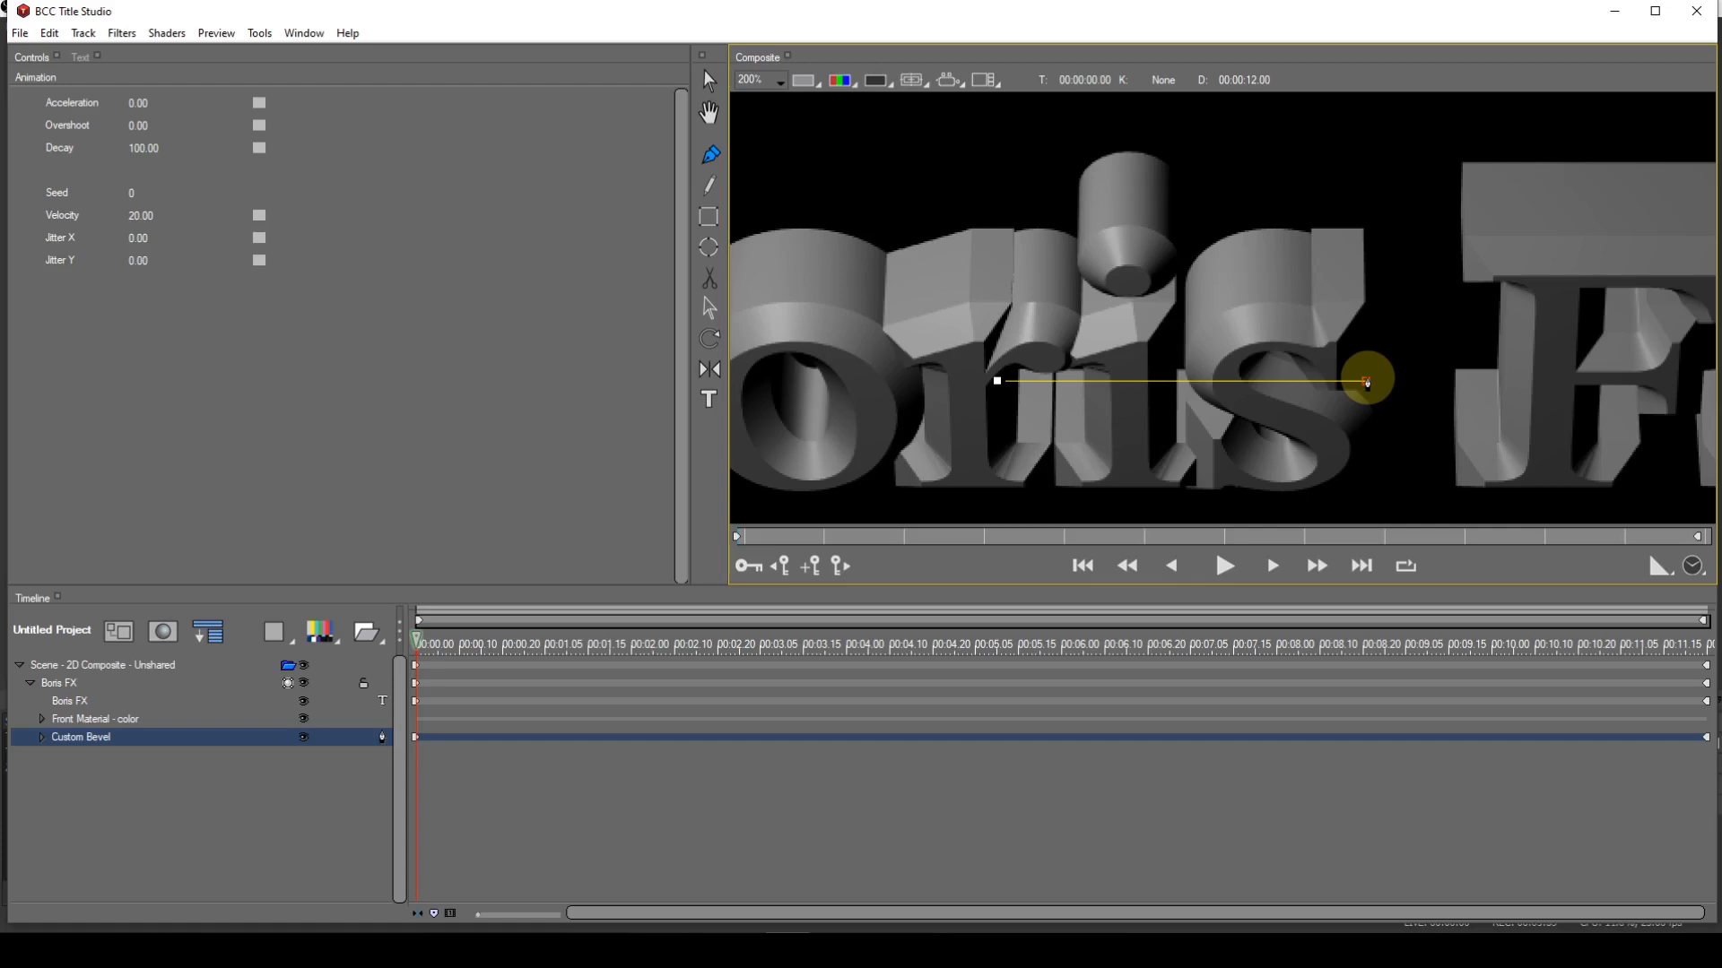
Step: Add a point near the middle of the custom bevel path and convert it to a cusp point
{"action": "left_click", "coordinate": [1165, 383], "text": "alt"}
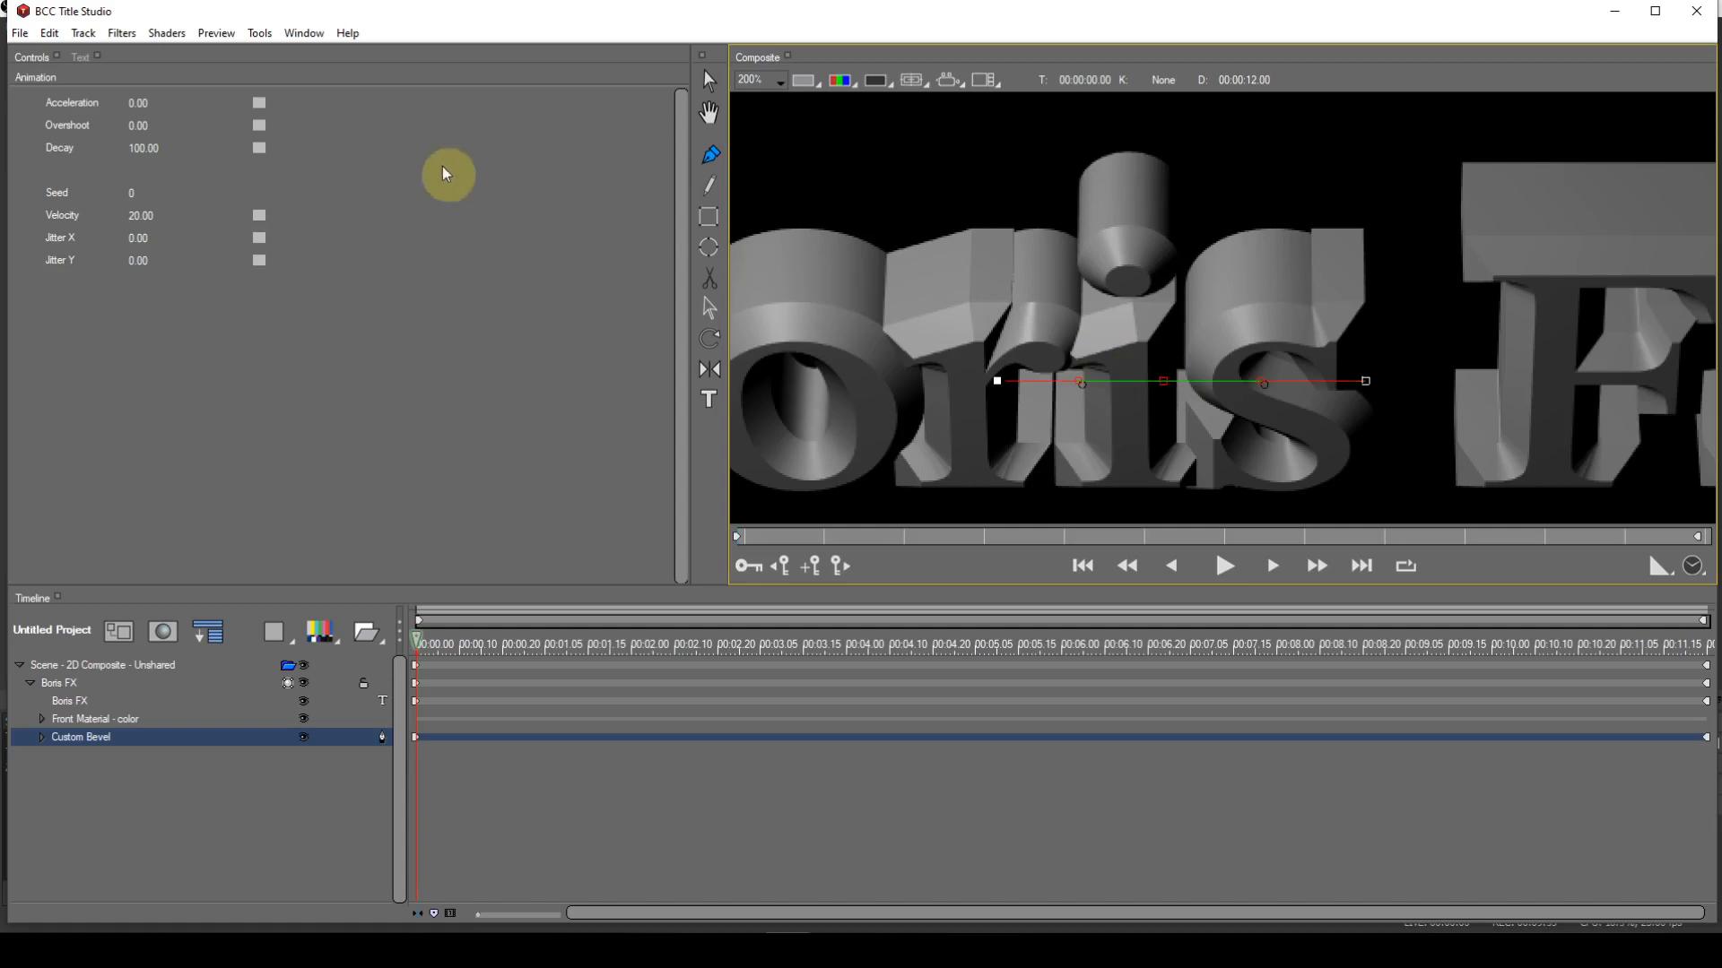
{"action": "left_click", "coordinate": [257, 34]}
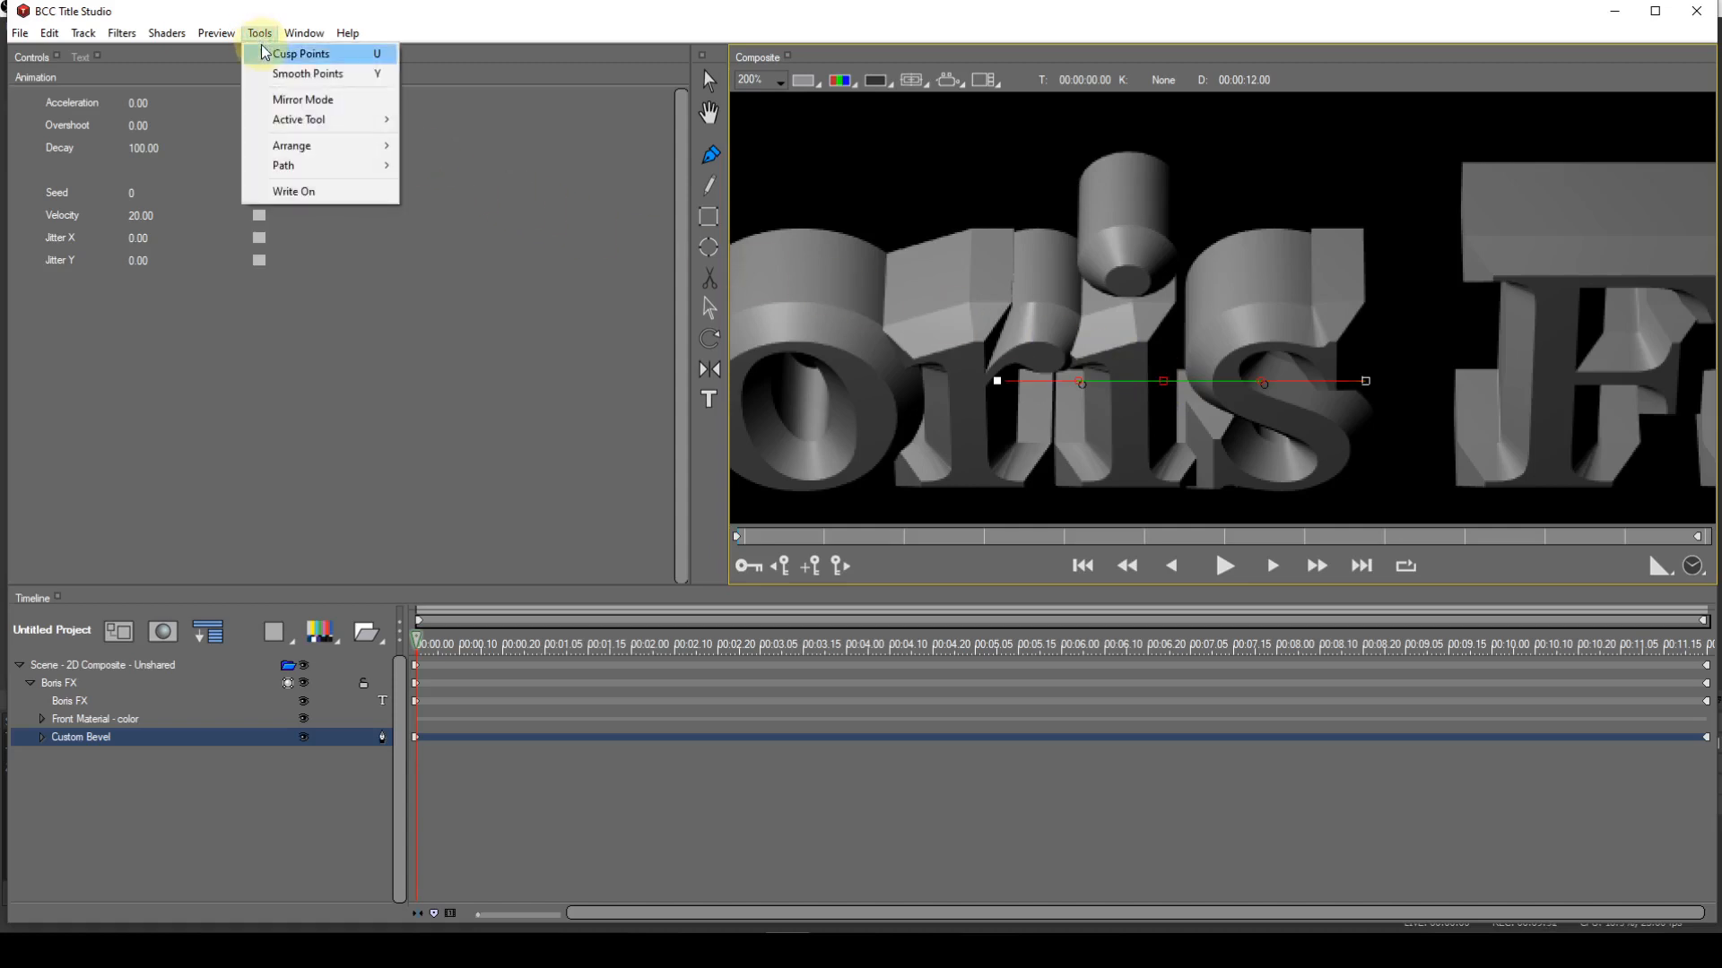
{"action": "left_click", "coordinate": [266, 54]}
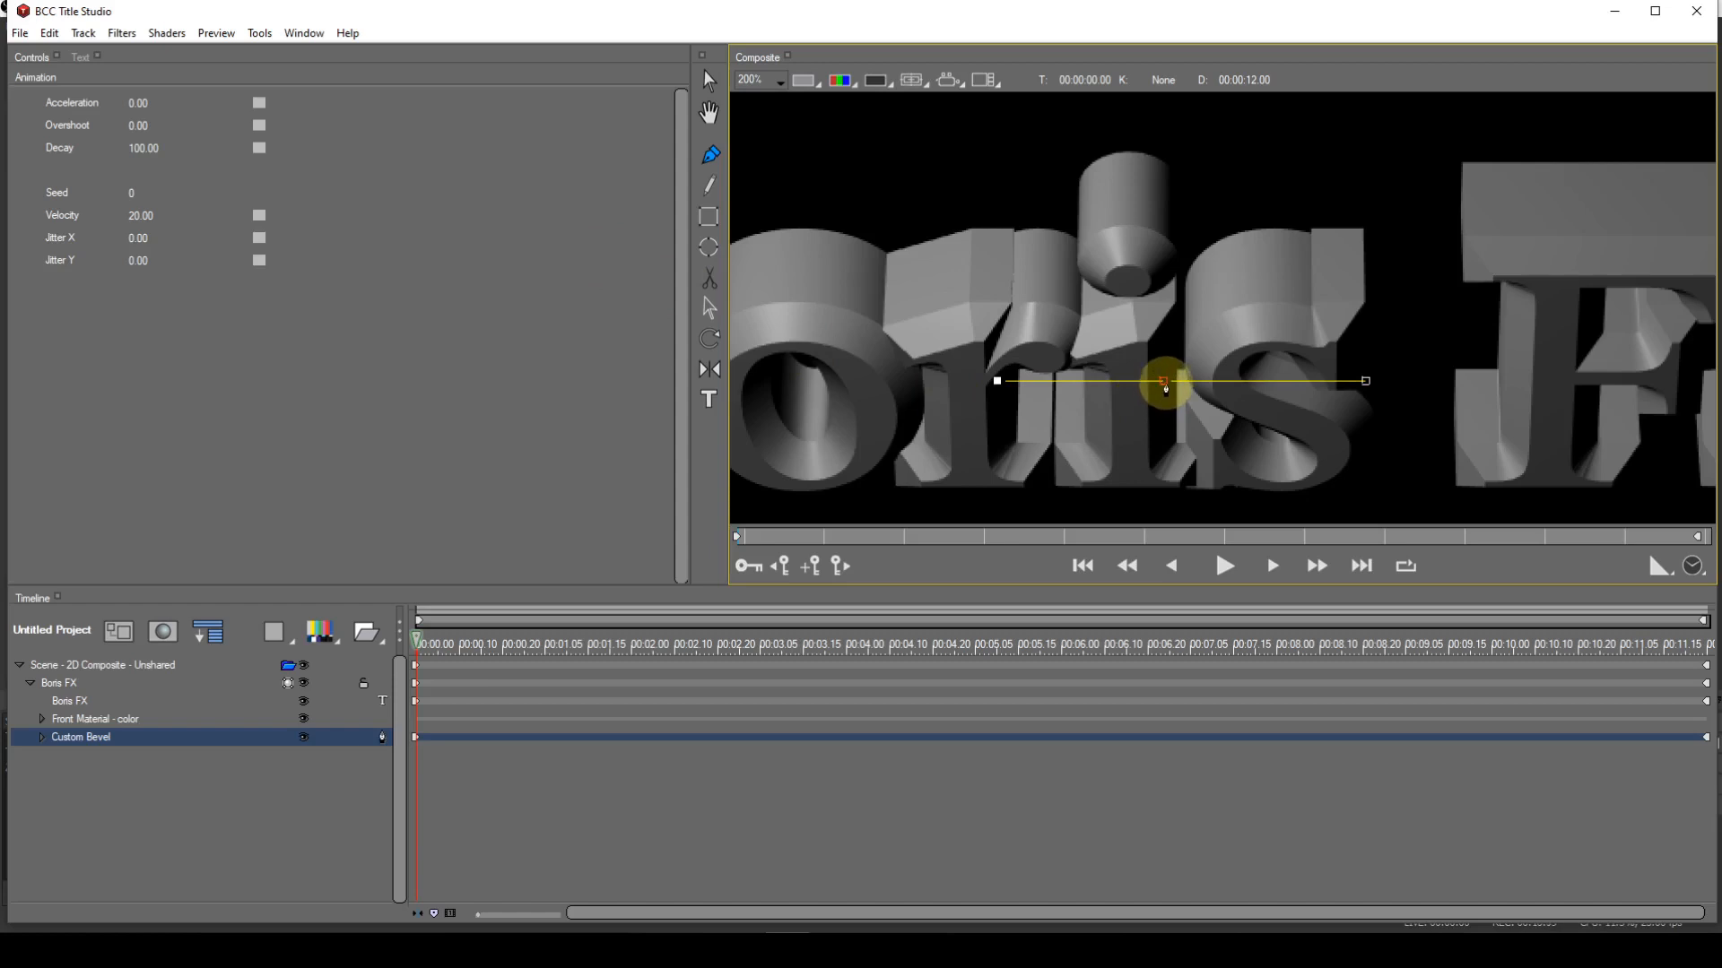
Step: Raise the middle cusp point above the path's end points to form a peaked bevel
{"action": "left_click_drag", "start_coordinate": [1163, 385], "coordinate": [1166, 349]}
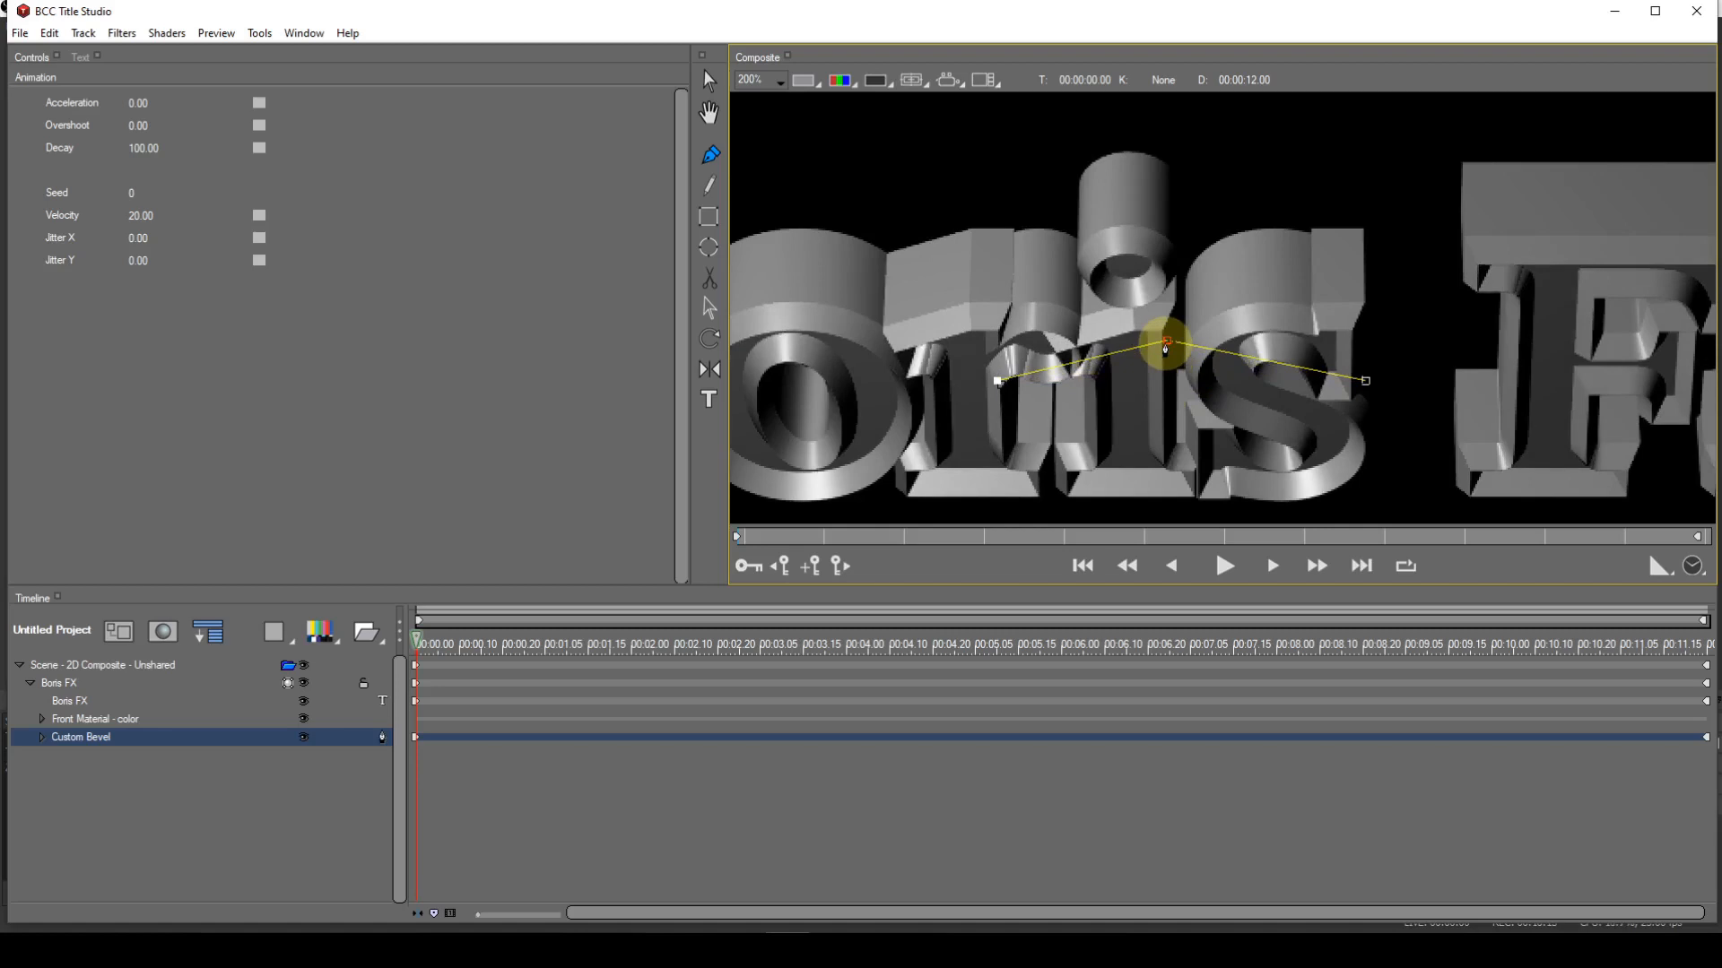
{"action": "scroll", "coordinate": [1204, 392], "scroll_direction": "up", "scroll_amount": 1}
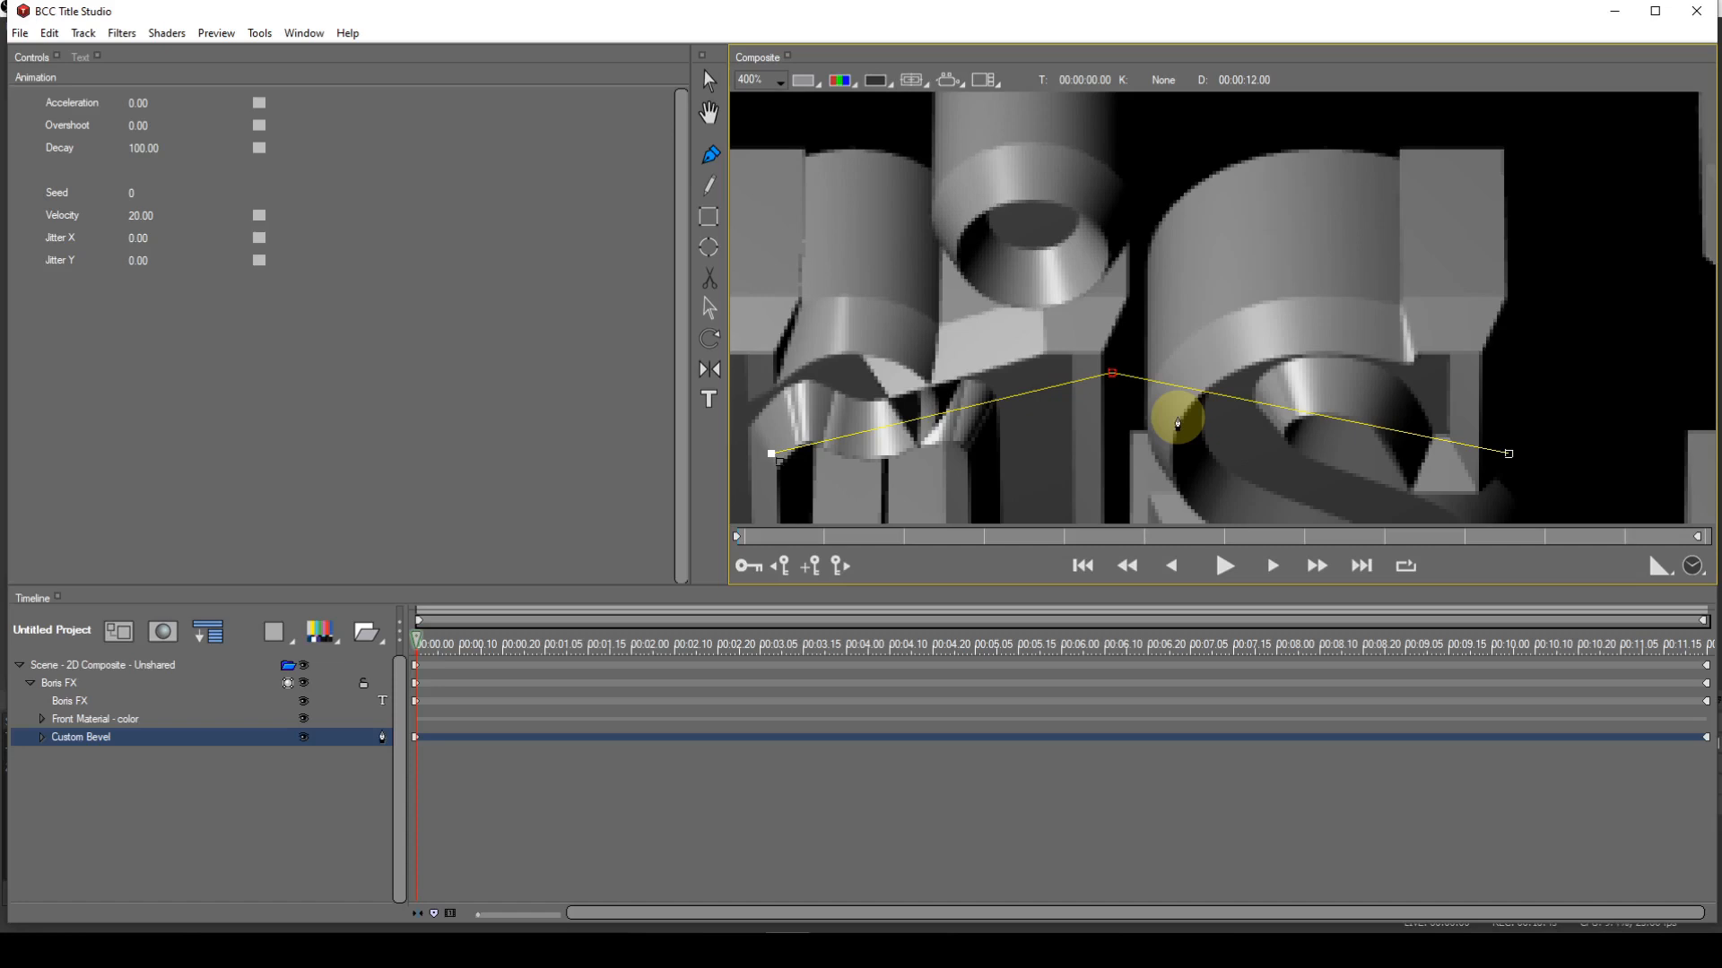
{"action": "scroll", "coordinate": [1178, 419], "scroll_direction": "down", "scroll_amount": 1}
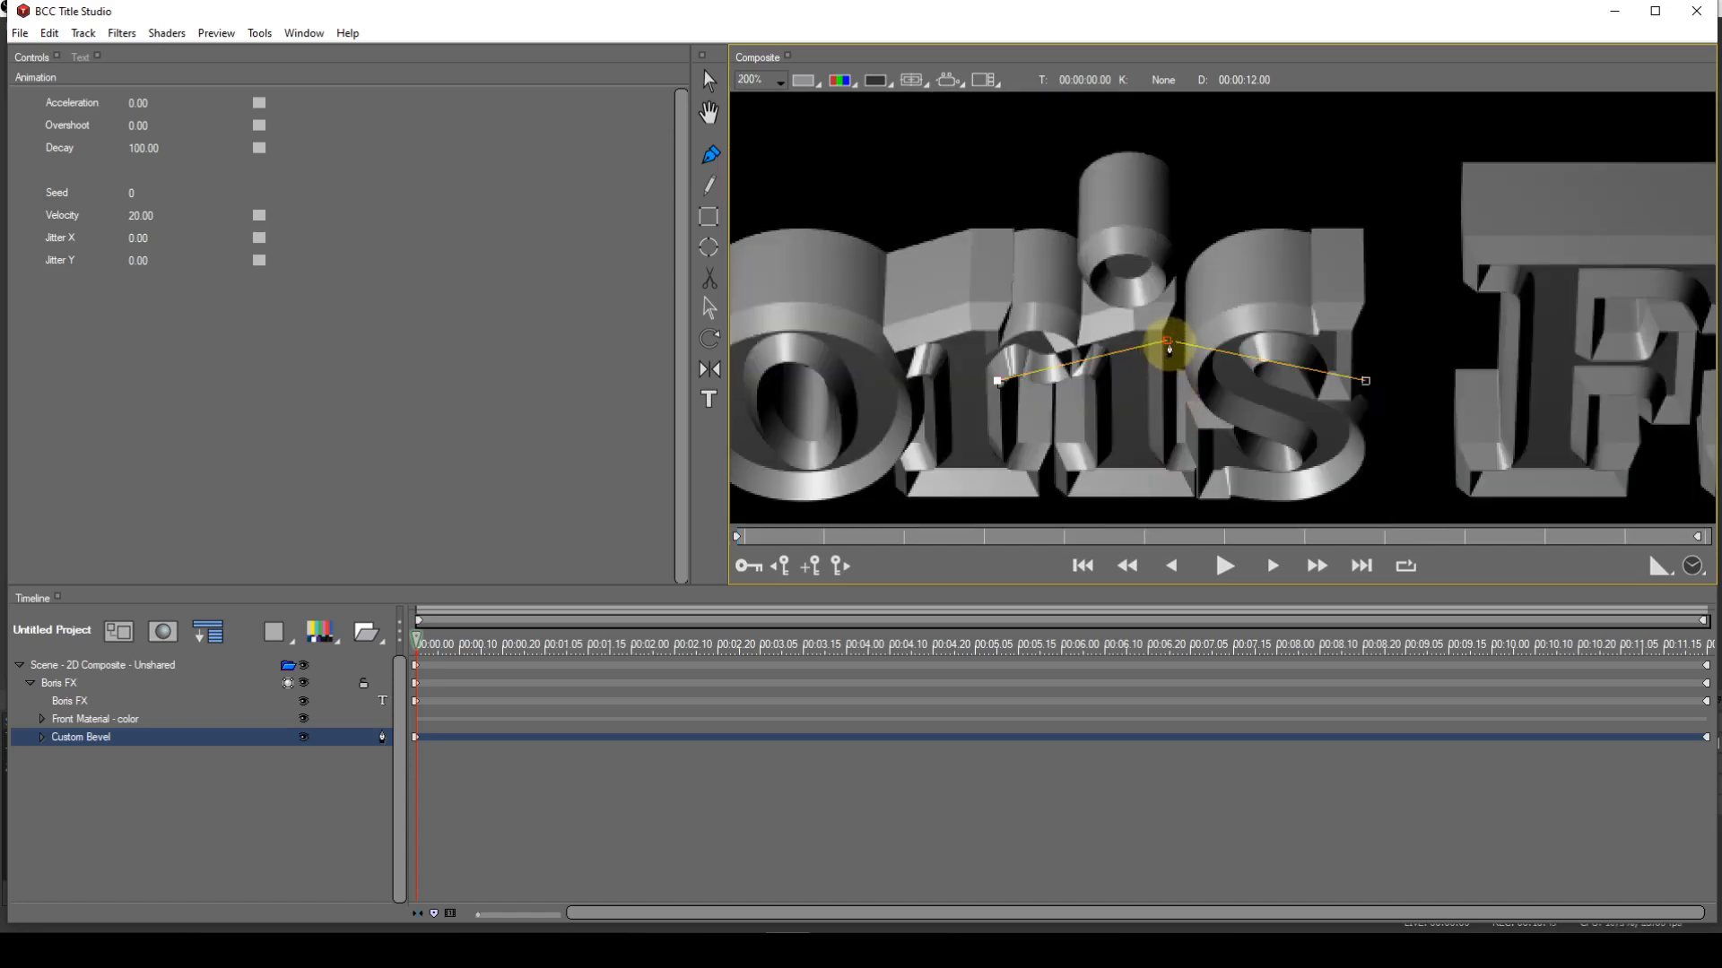
Step: Lower the middle cusp point below the path's end points to form a V-shaped bevel profile
{"action": "left_click_drag", "start_coordinate": [1168, 344], "coordinate": [1171, 415]}
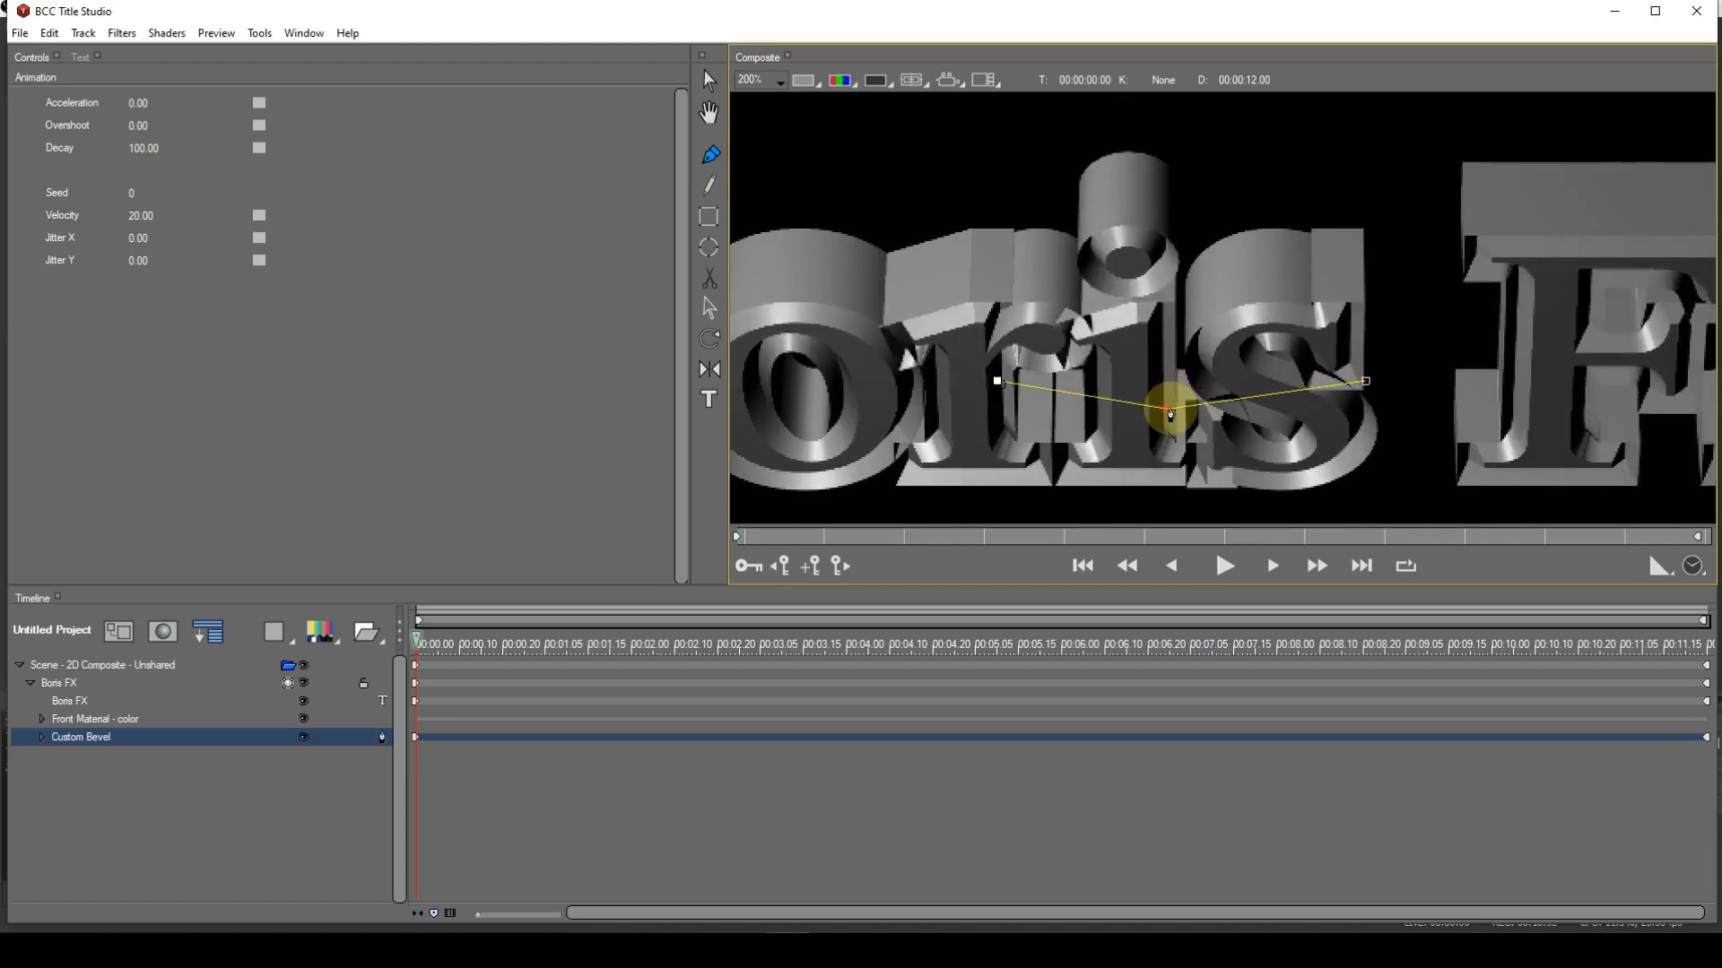
{"action": "scroll", "coordinate": [1204, 440], "scroll_direction": "up", "scroll_amount": 1}
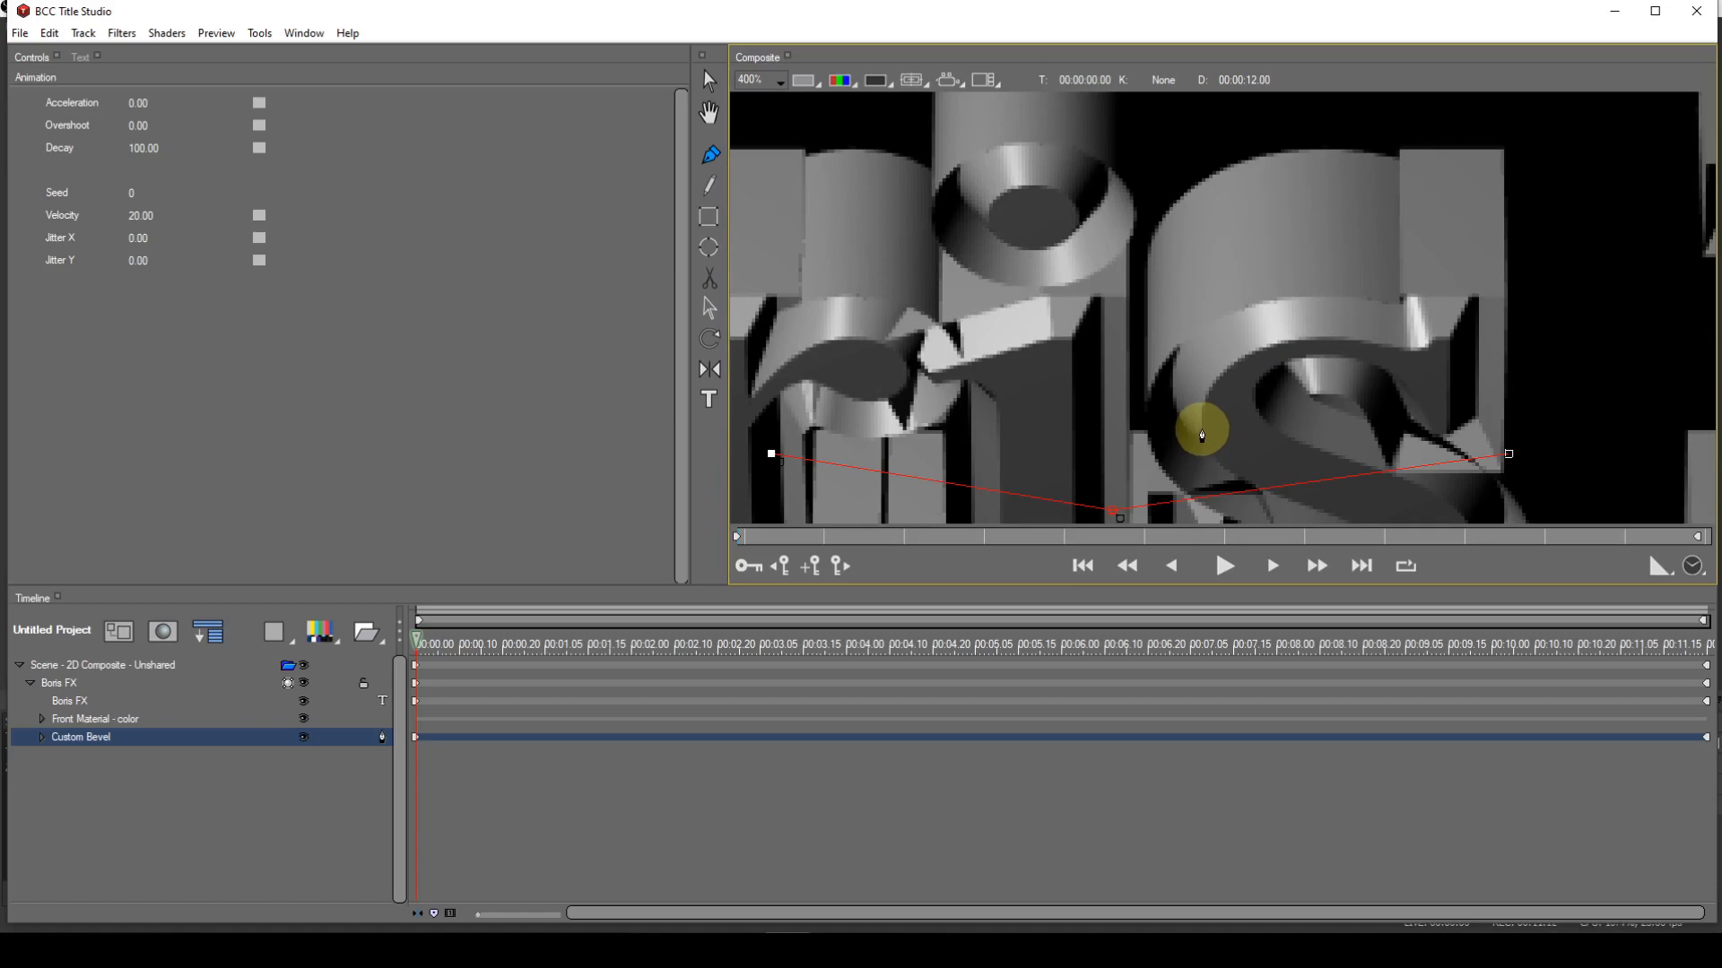
{"action": "scroll", "coordinate": [1201, 431], "scroll_direction": "down", "scroll_amount": 1}
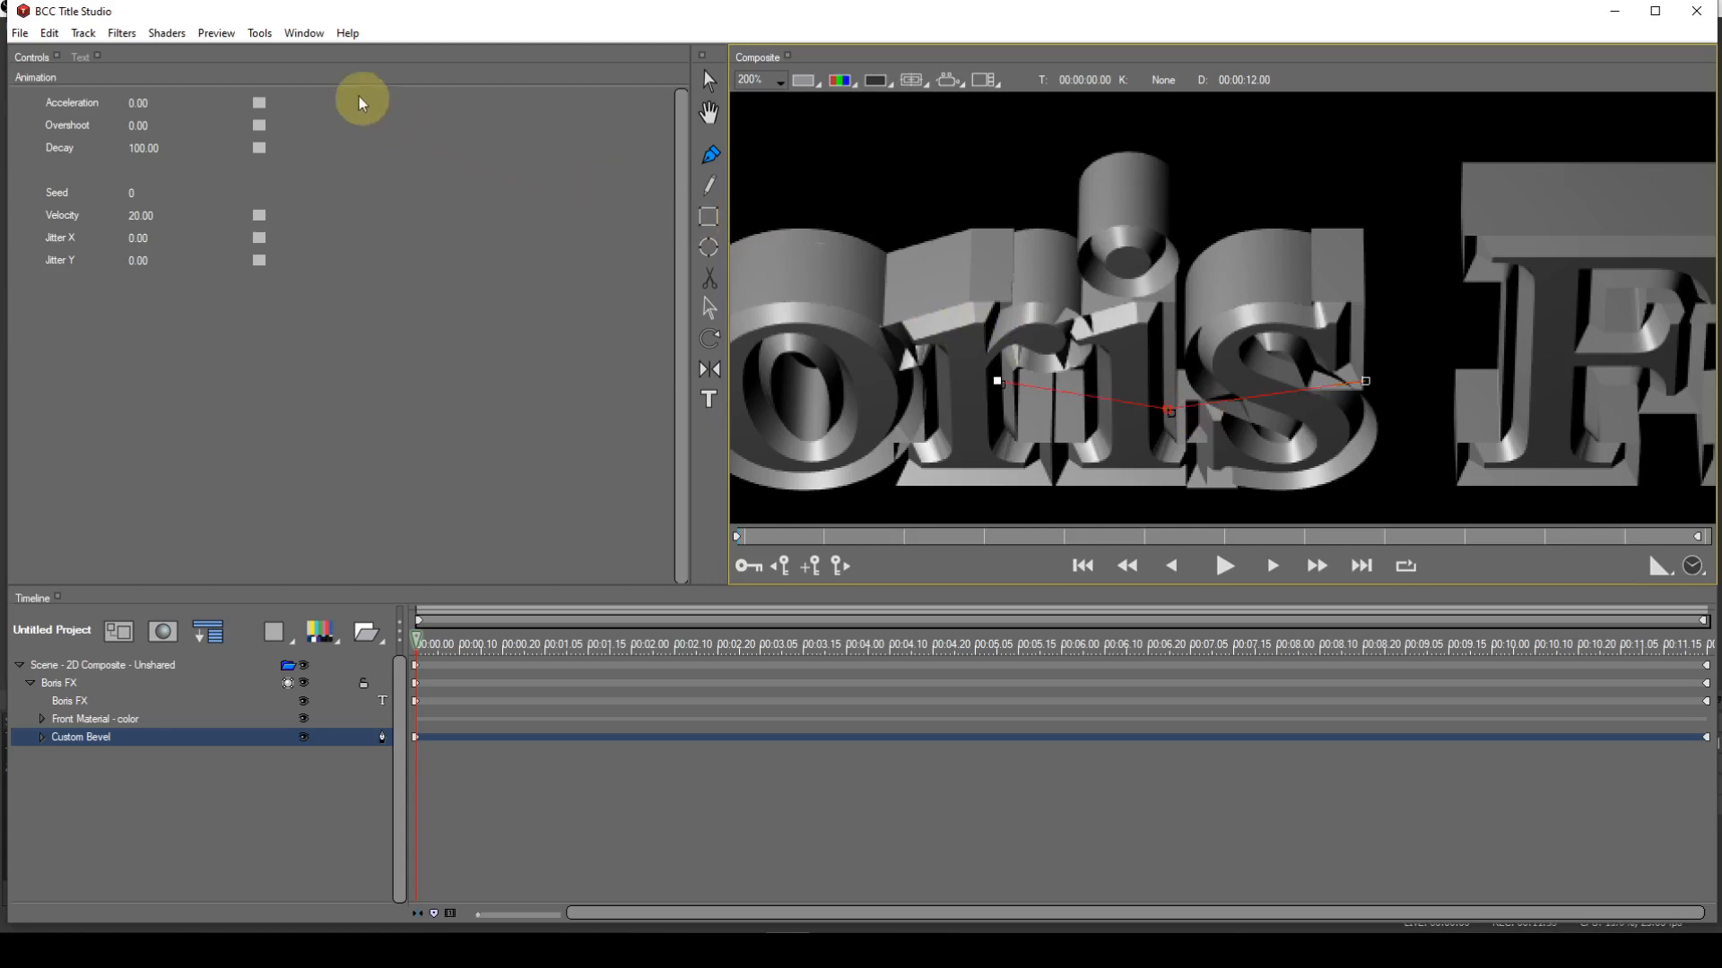
Step: Convert the middle bevel point to a smooth point and raise it above the end points to form a gentle arch
{"action": "left_click", "coordinate": [267, 34]}
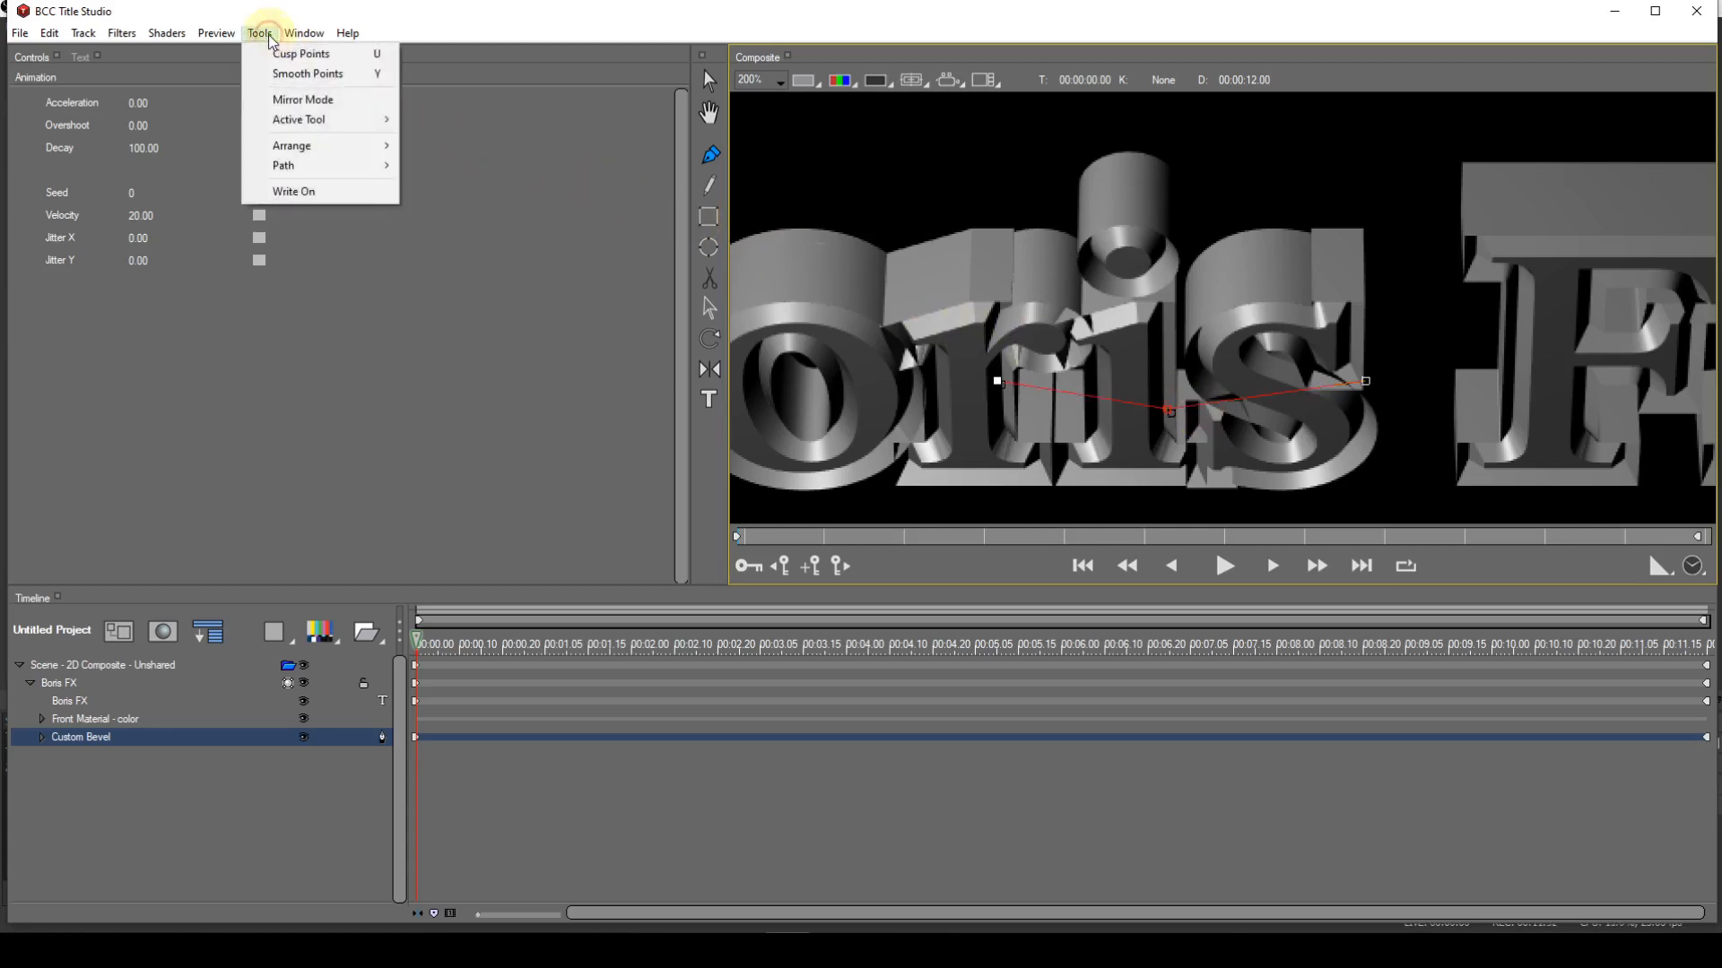
{"action": "left_click", "coordinate": [284, 72]}
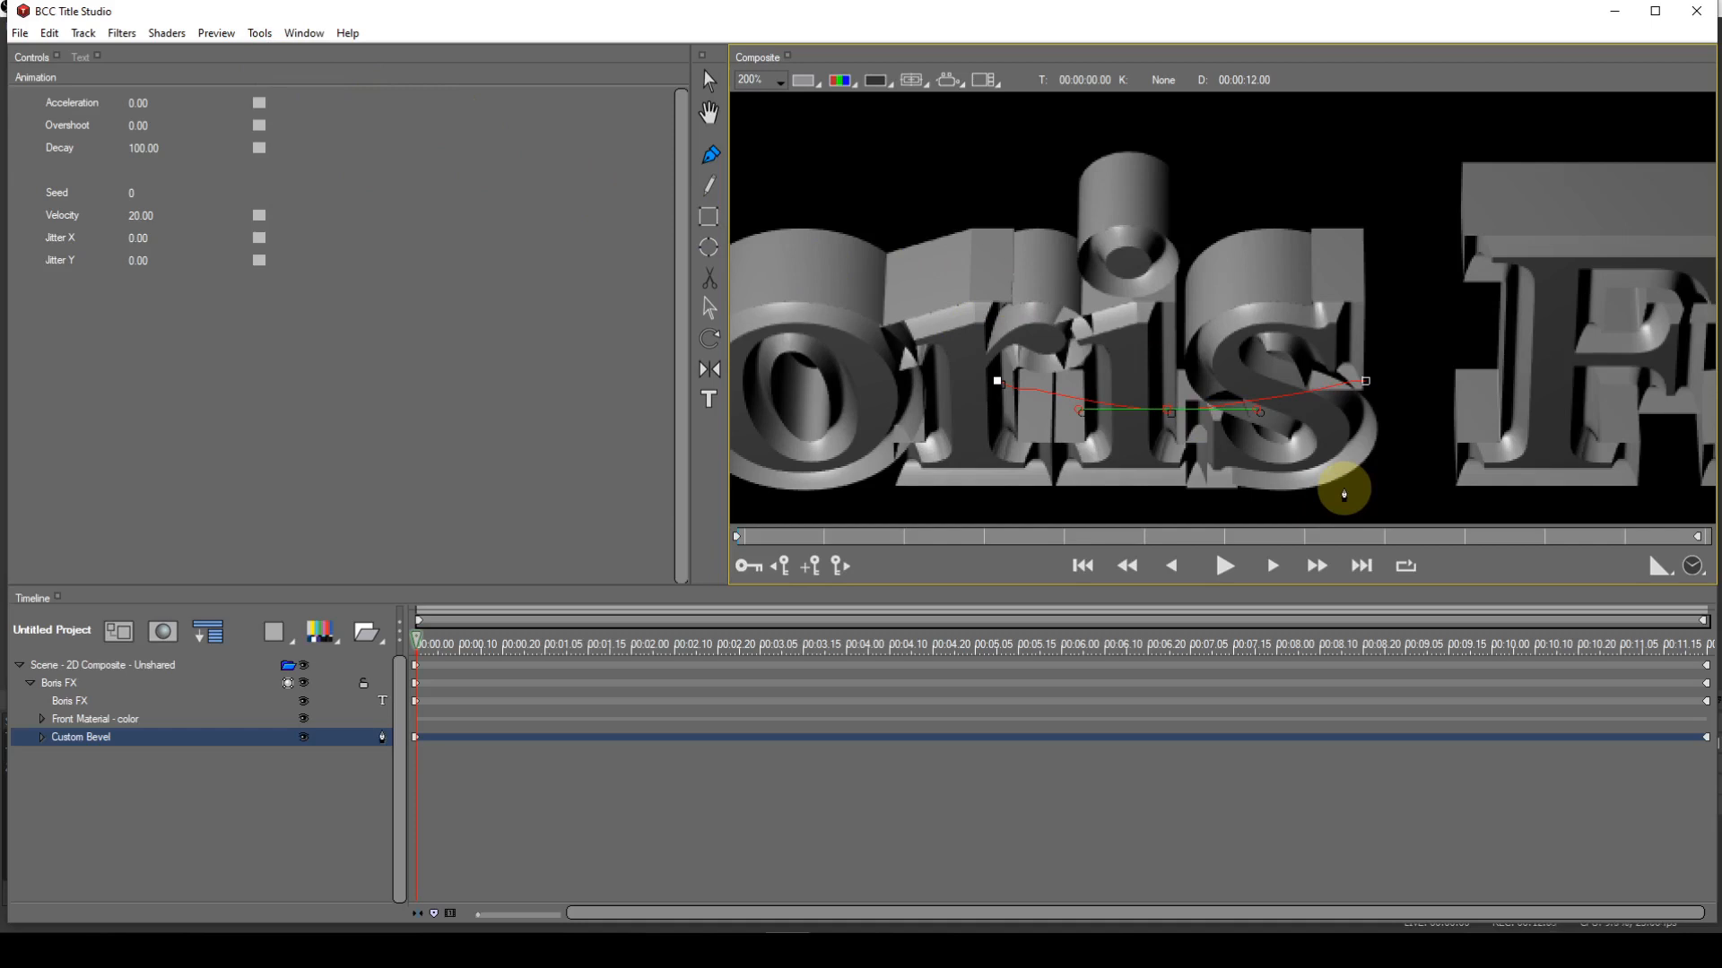
{"action": "scroll", "coordinate": [1172, 394], "scroll_direction": "up", "scroll_amount": 1}
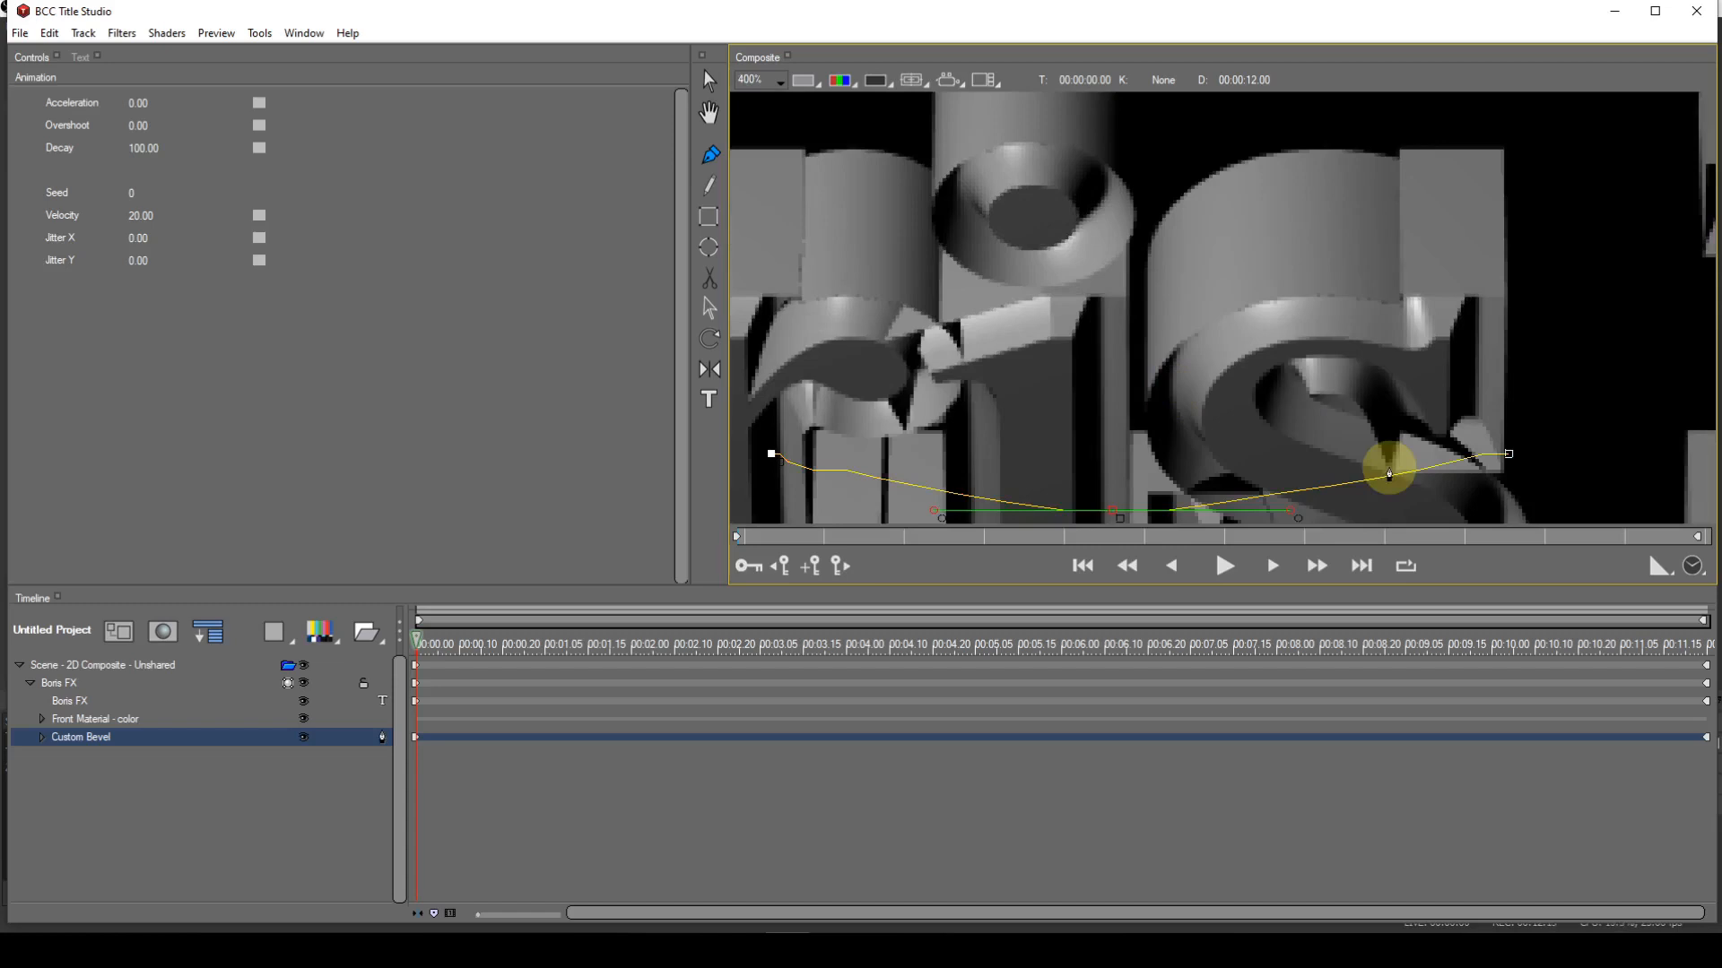
{"action": "scroll", "coordinate": [1389, 474], "scroll_direction": "down", "scroll_amount": 1}
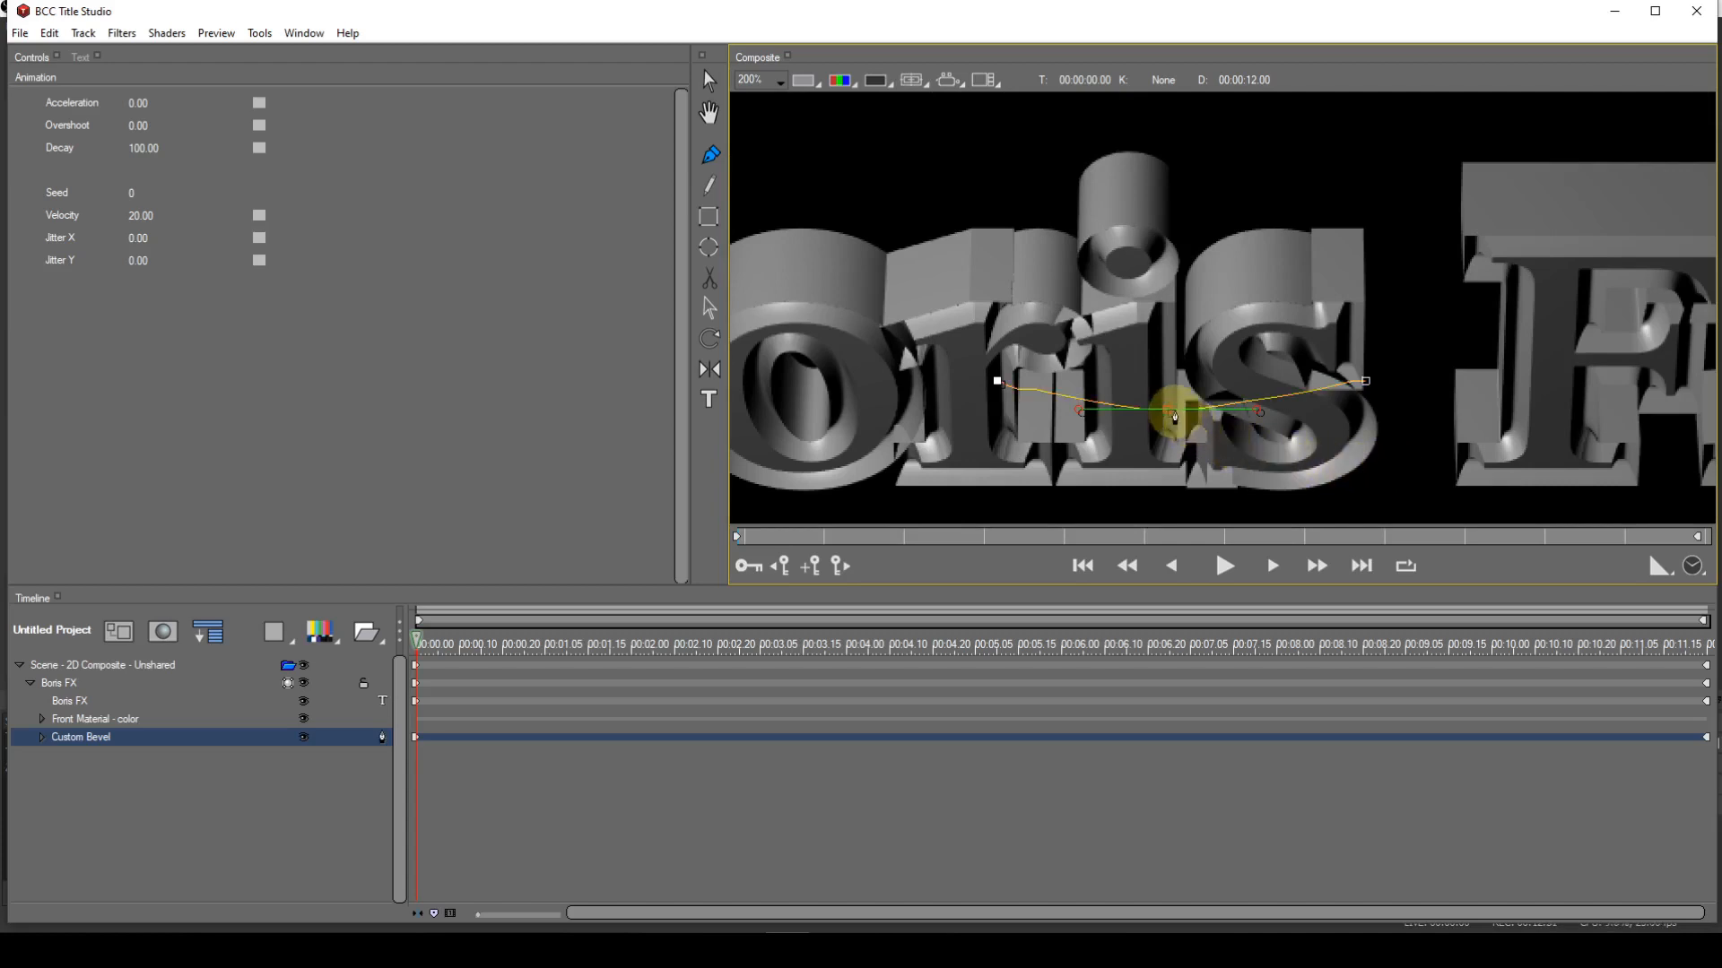
{"action": "left_click_drag", "start_coordinate": [1171, 414], "coordinate": [1169, 362]}
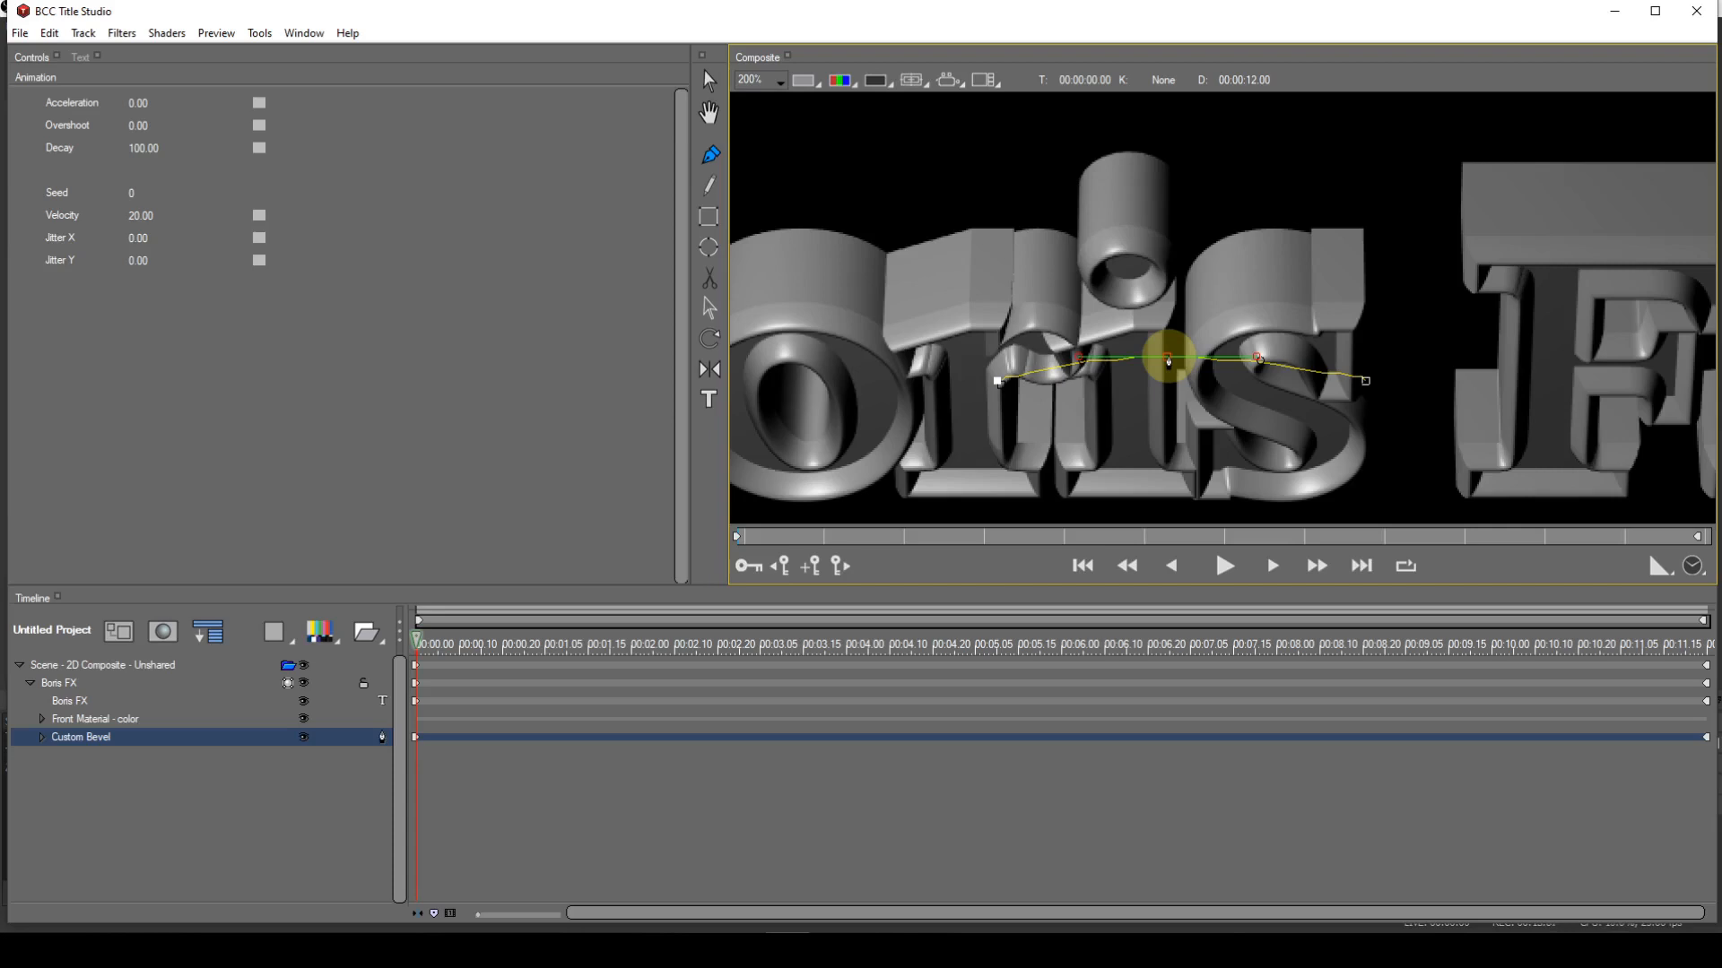
Step: Convert the bevel path's middle point to a cusp and add another cusp point midway to the right end point
{"action": "left_click", "coordinate": [262, 34]}
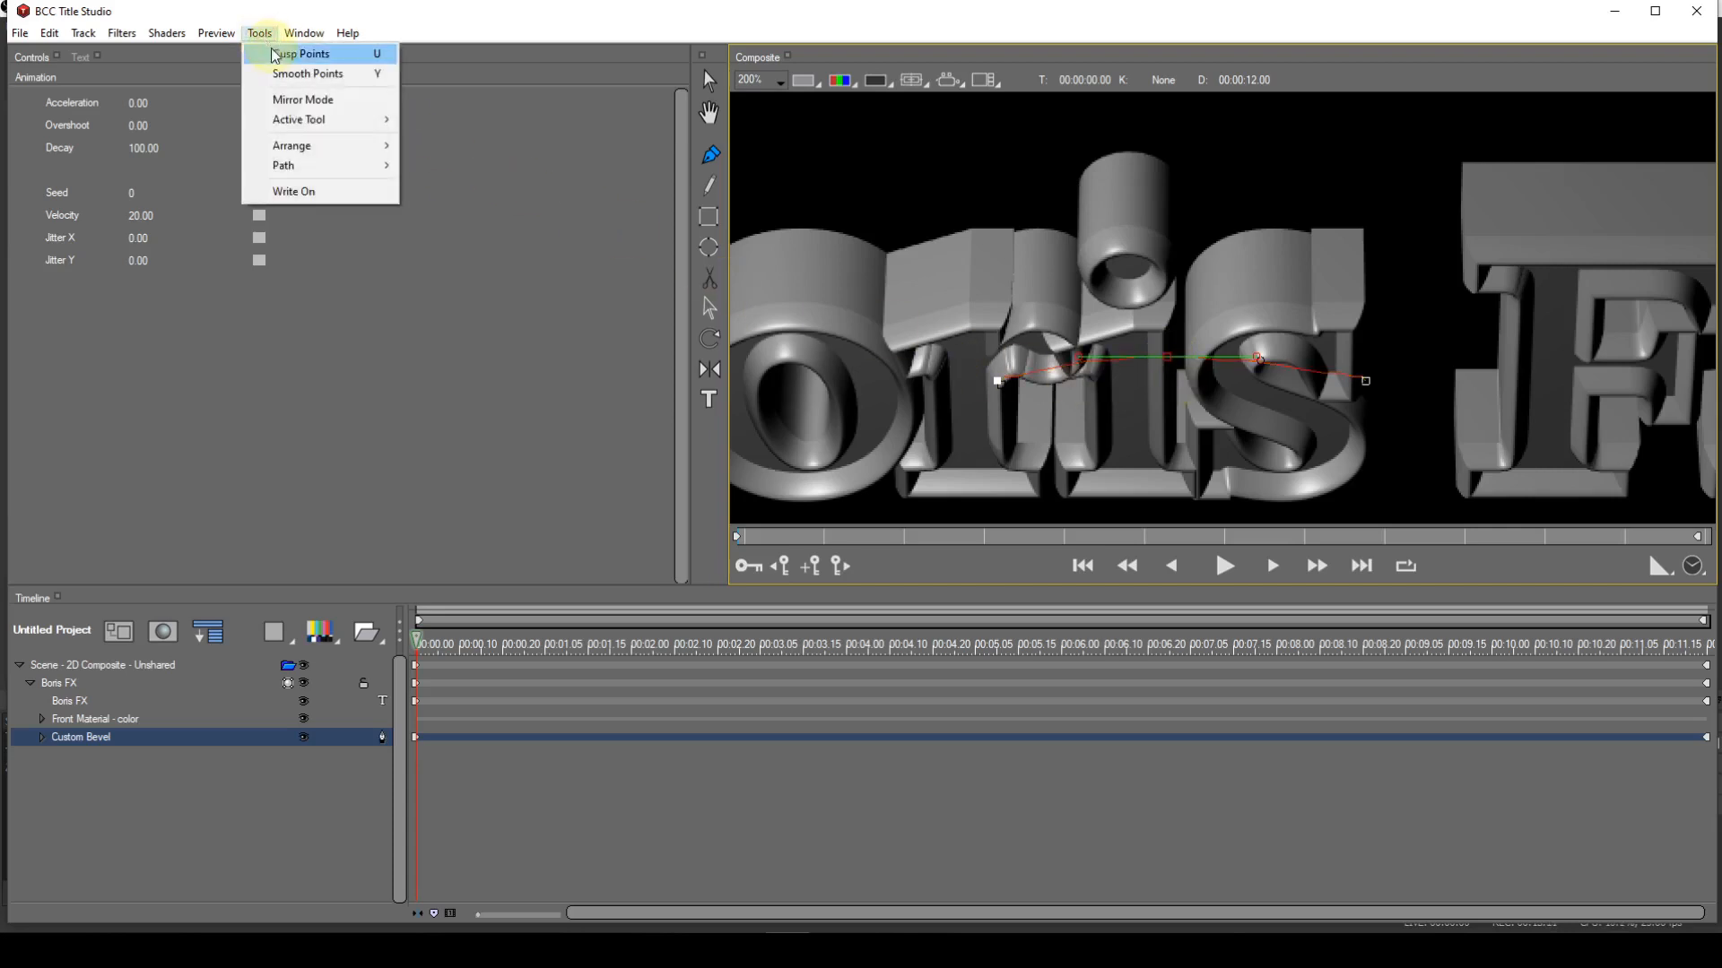
{"action": "left_click", "coordinate": [277, 56]}
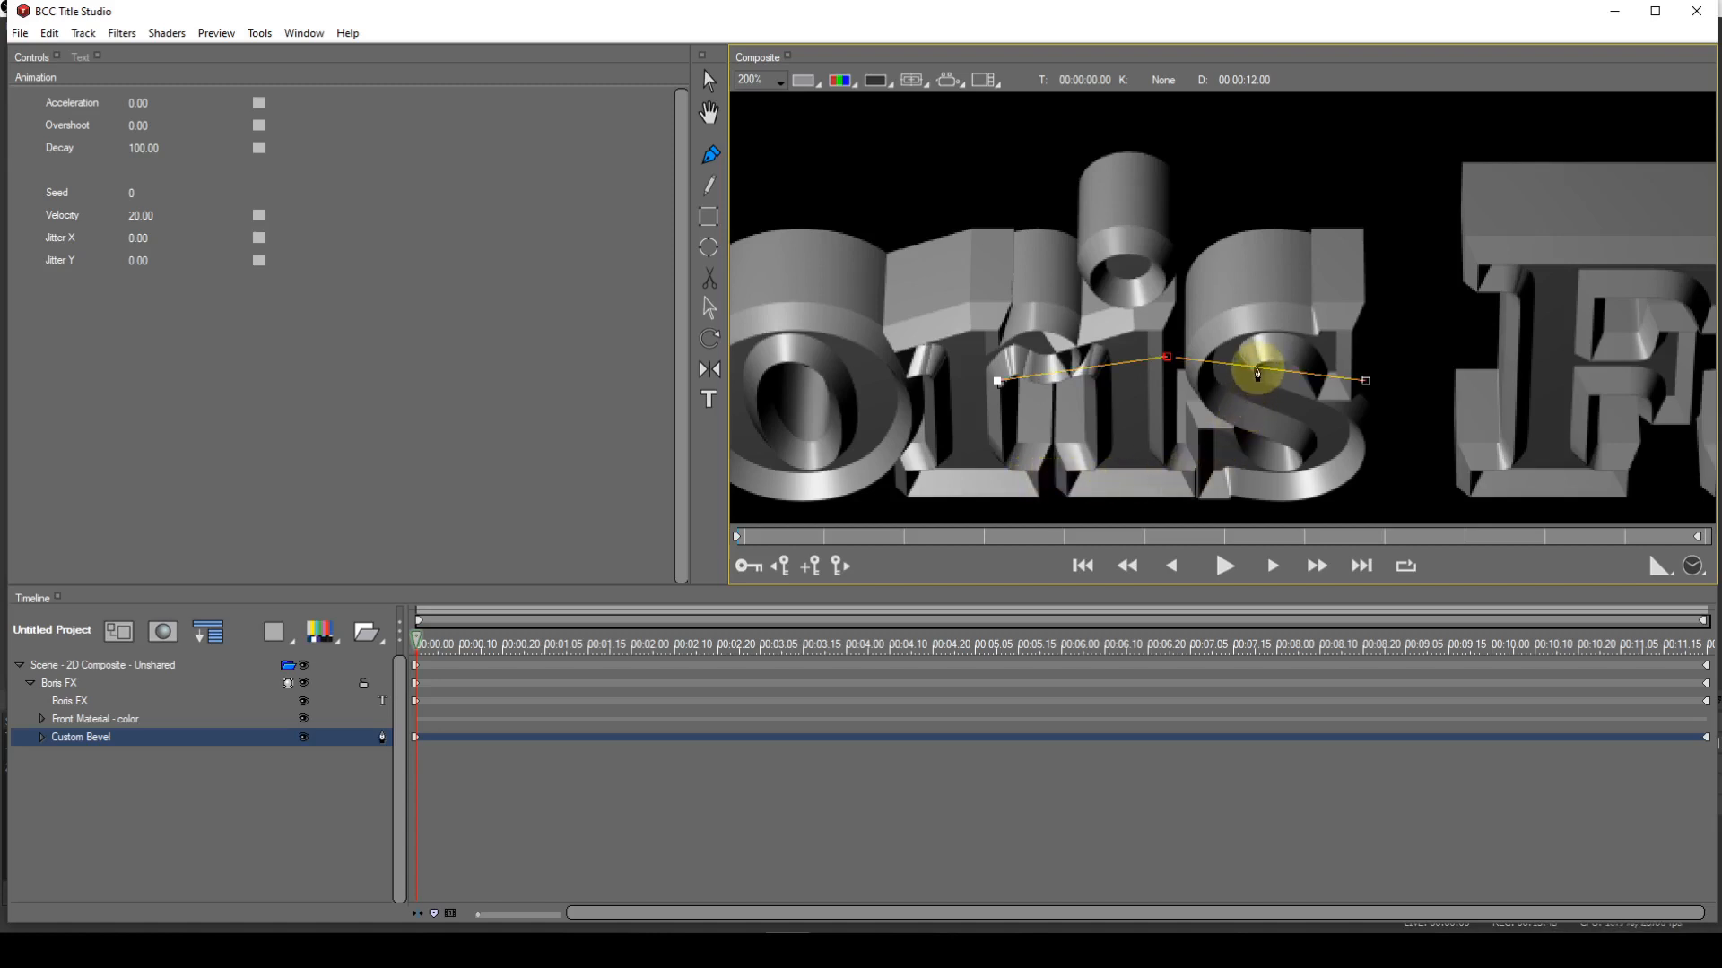
{"action": "key", "text": "alt"}
{"action": "key", "text": "u"}
Step: Raise the newly added bevel point above the end points and lower the middle point below them to form a zigzag profile
{"action": "mouse_move", "coordinate": [1257, 371]}
{"action": "left_mouse_down"}
{"action": "mouse_move", "coordinate": [1254, 403]}
{"action": "mouse_move", "coordinate": [1258, 355]}
{"action": "left_mouse_up"}
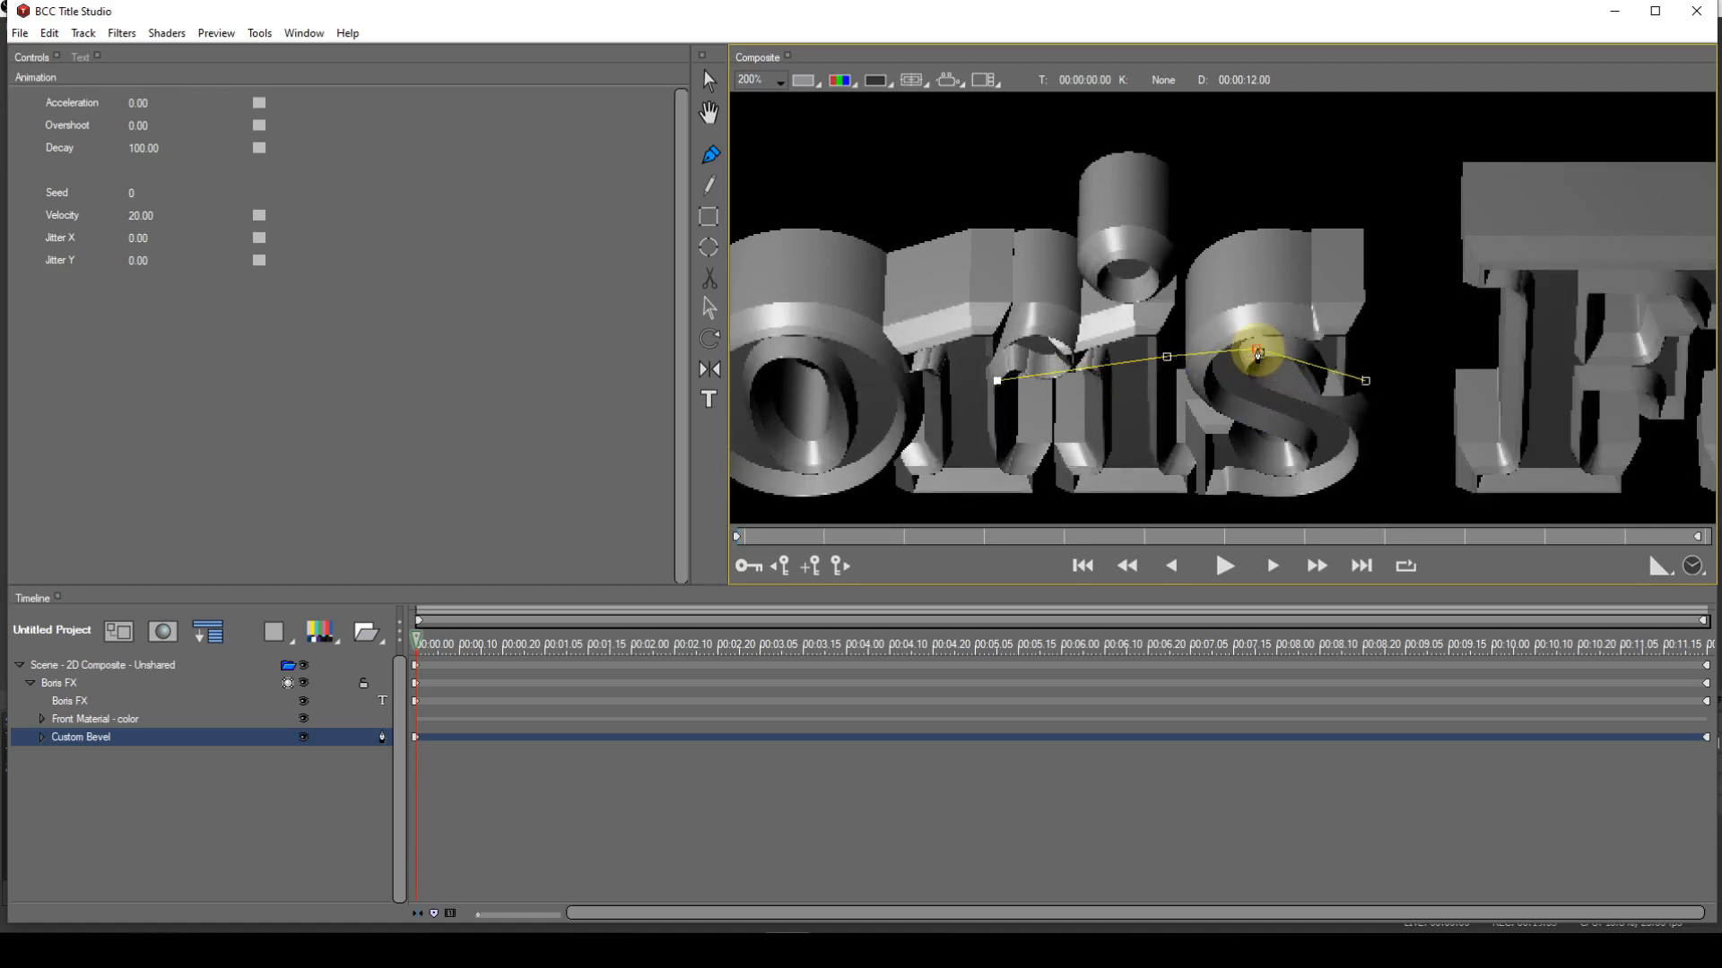
{"action": "left_click_drag", "start_coordinate": [1258, 355], "coordinate": [1248, 392]}
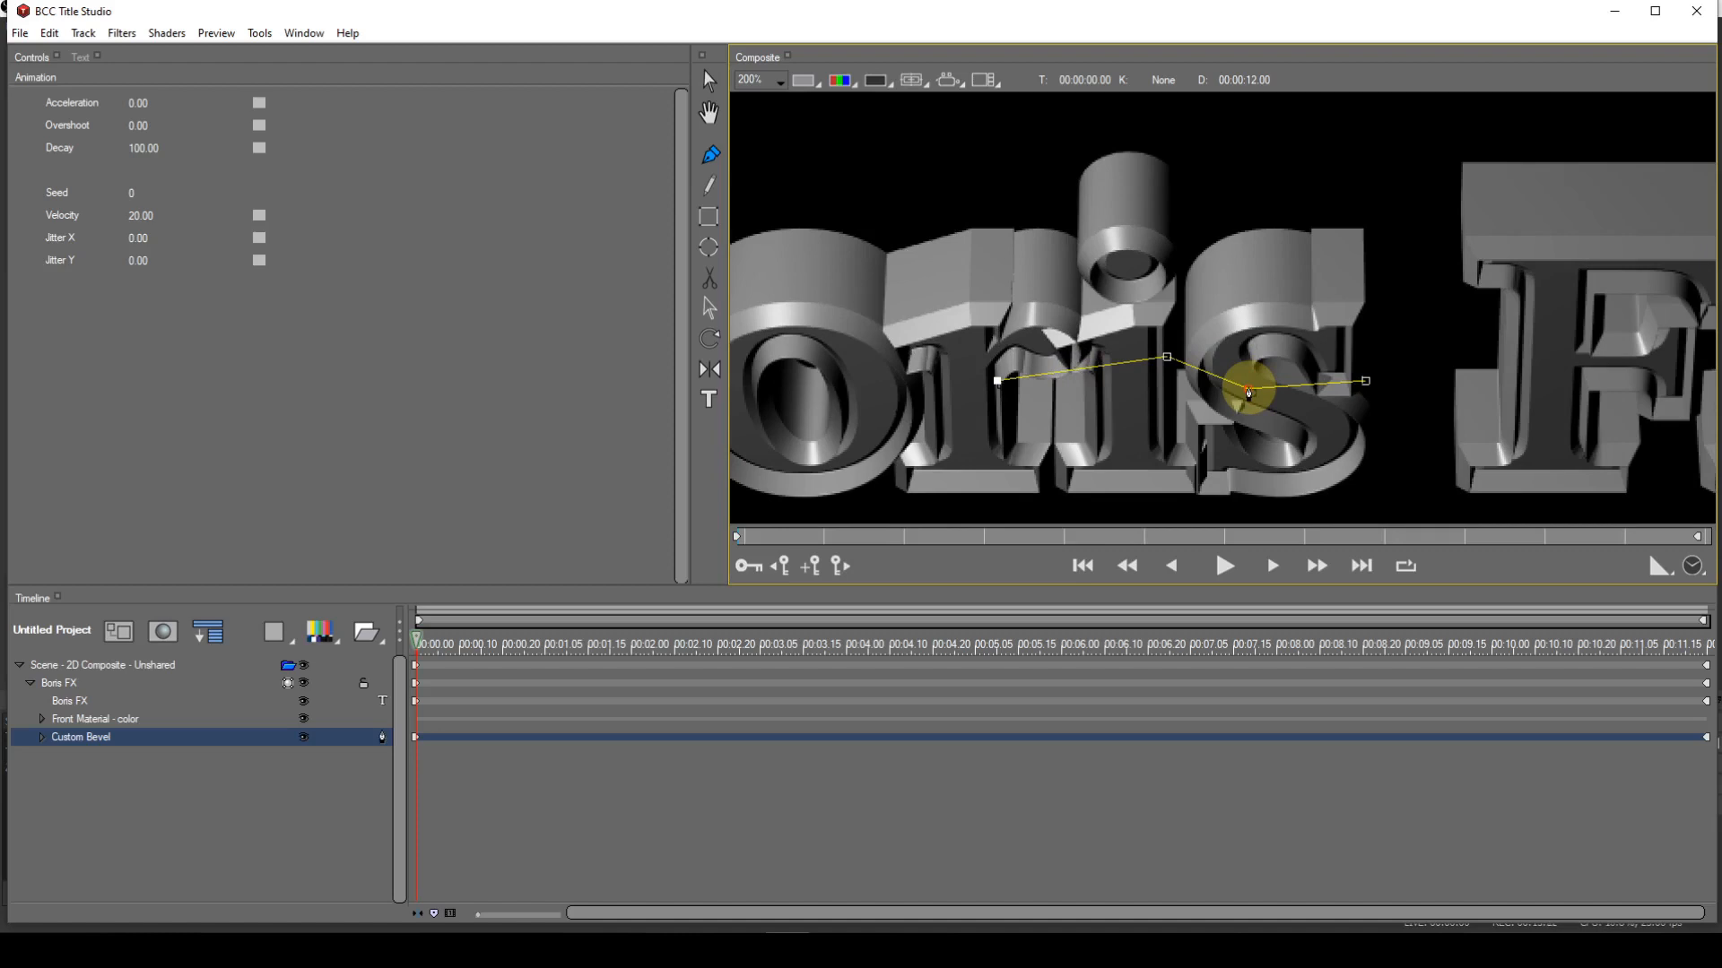
{"action": "left_click_drag", "start_coordinate": [1249, 392], "coordinate": [1159, 409]}
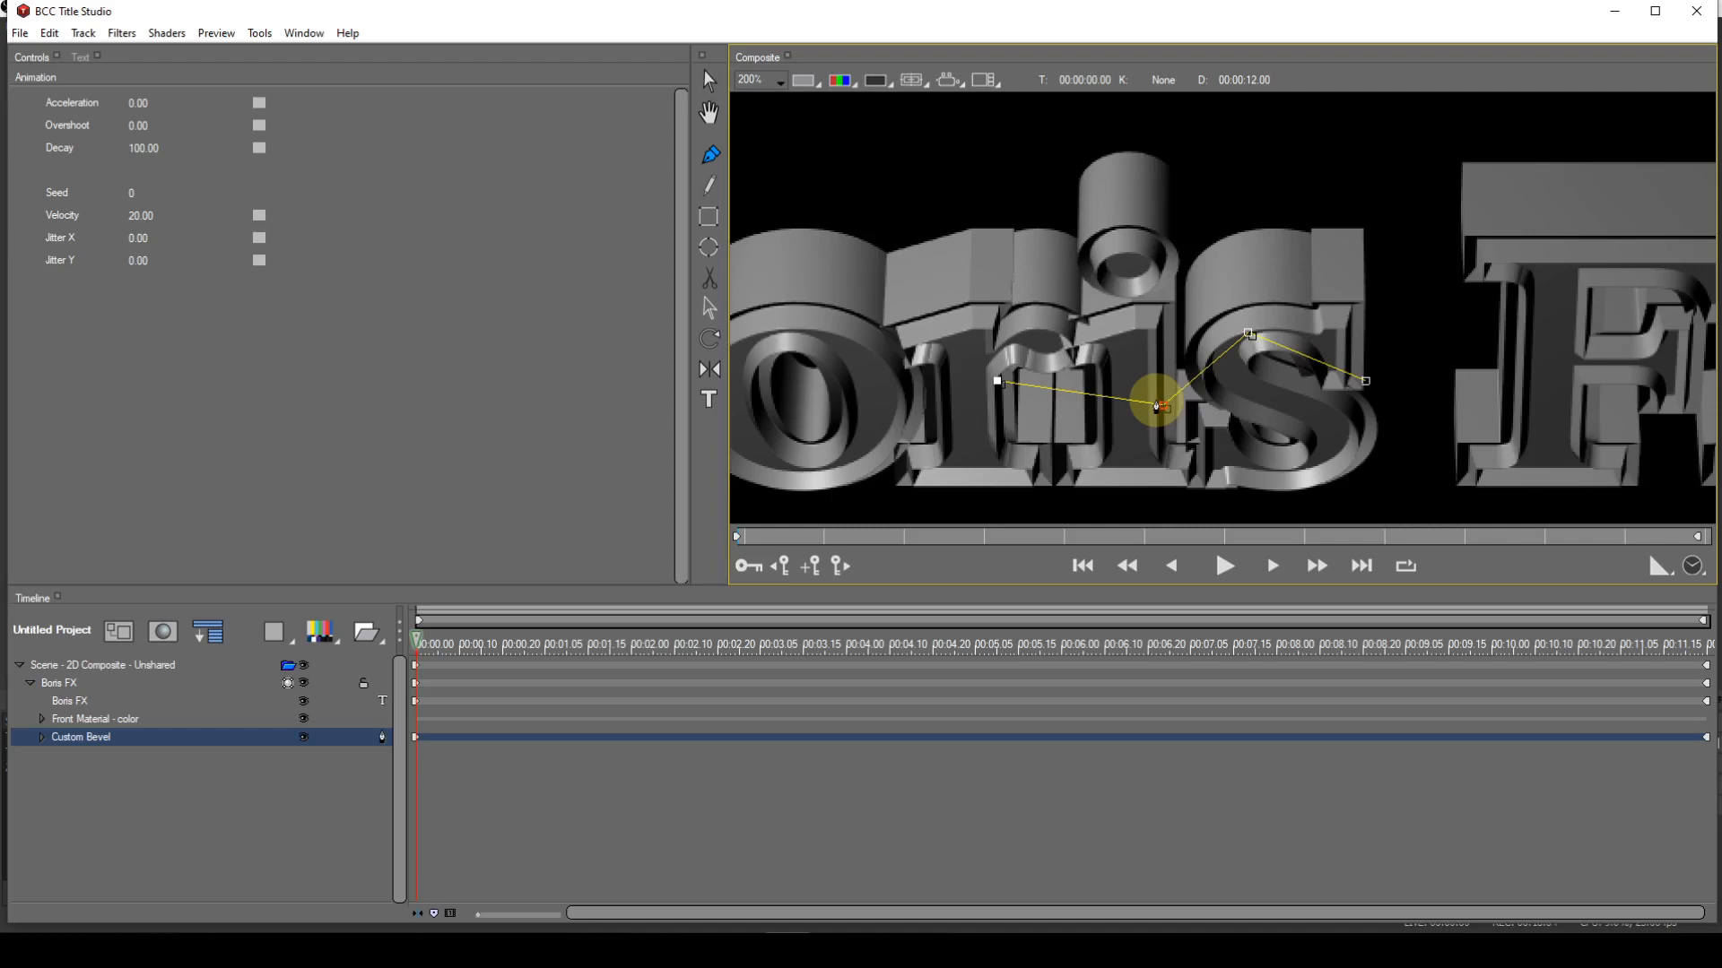
Step: Tilt the scene container to a Tumble X of 59.40° and inspect the bevel up close
{"action": "left_click", "coordinate": [153, 669]}
{"action": "left_click_drag", "start_coordinate": [182, 295], "coordinate": [186, 287]}
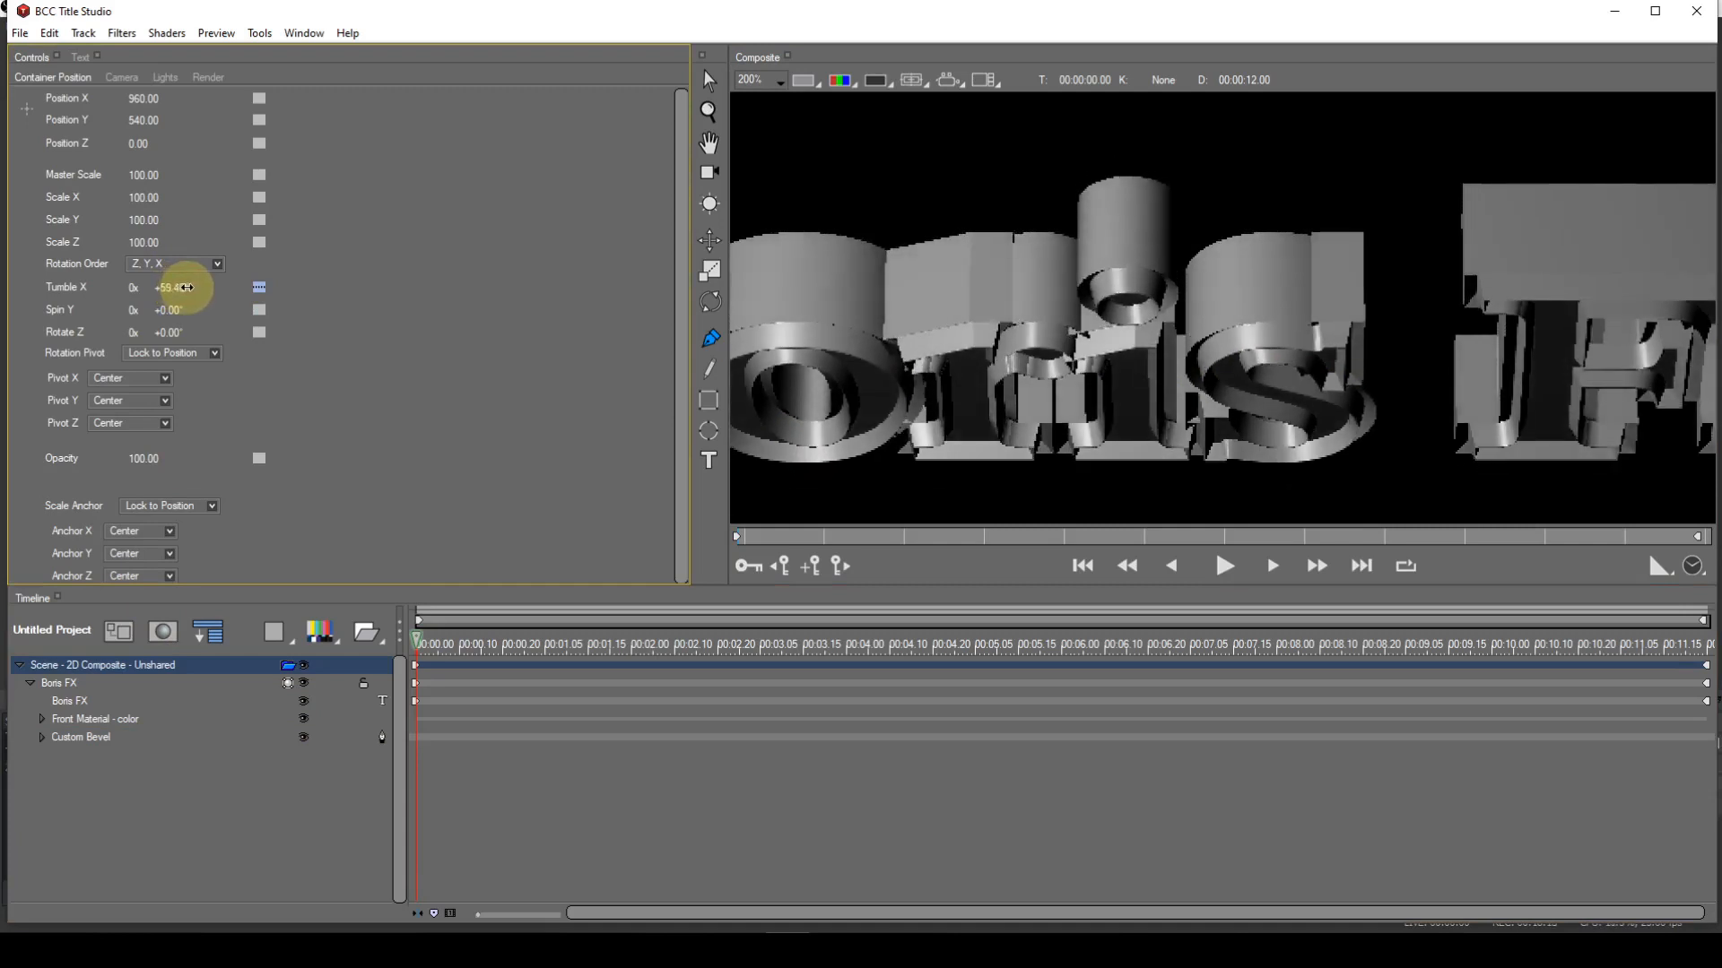
{"action": "scroll", "coordinate": [1270, 455], "scroll_direction": "up", "scroll_amount": 1}
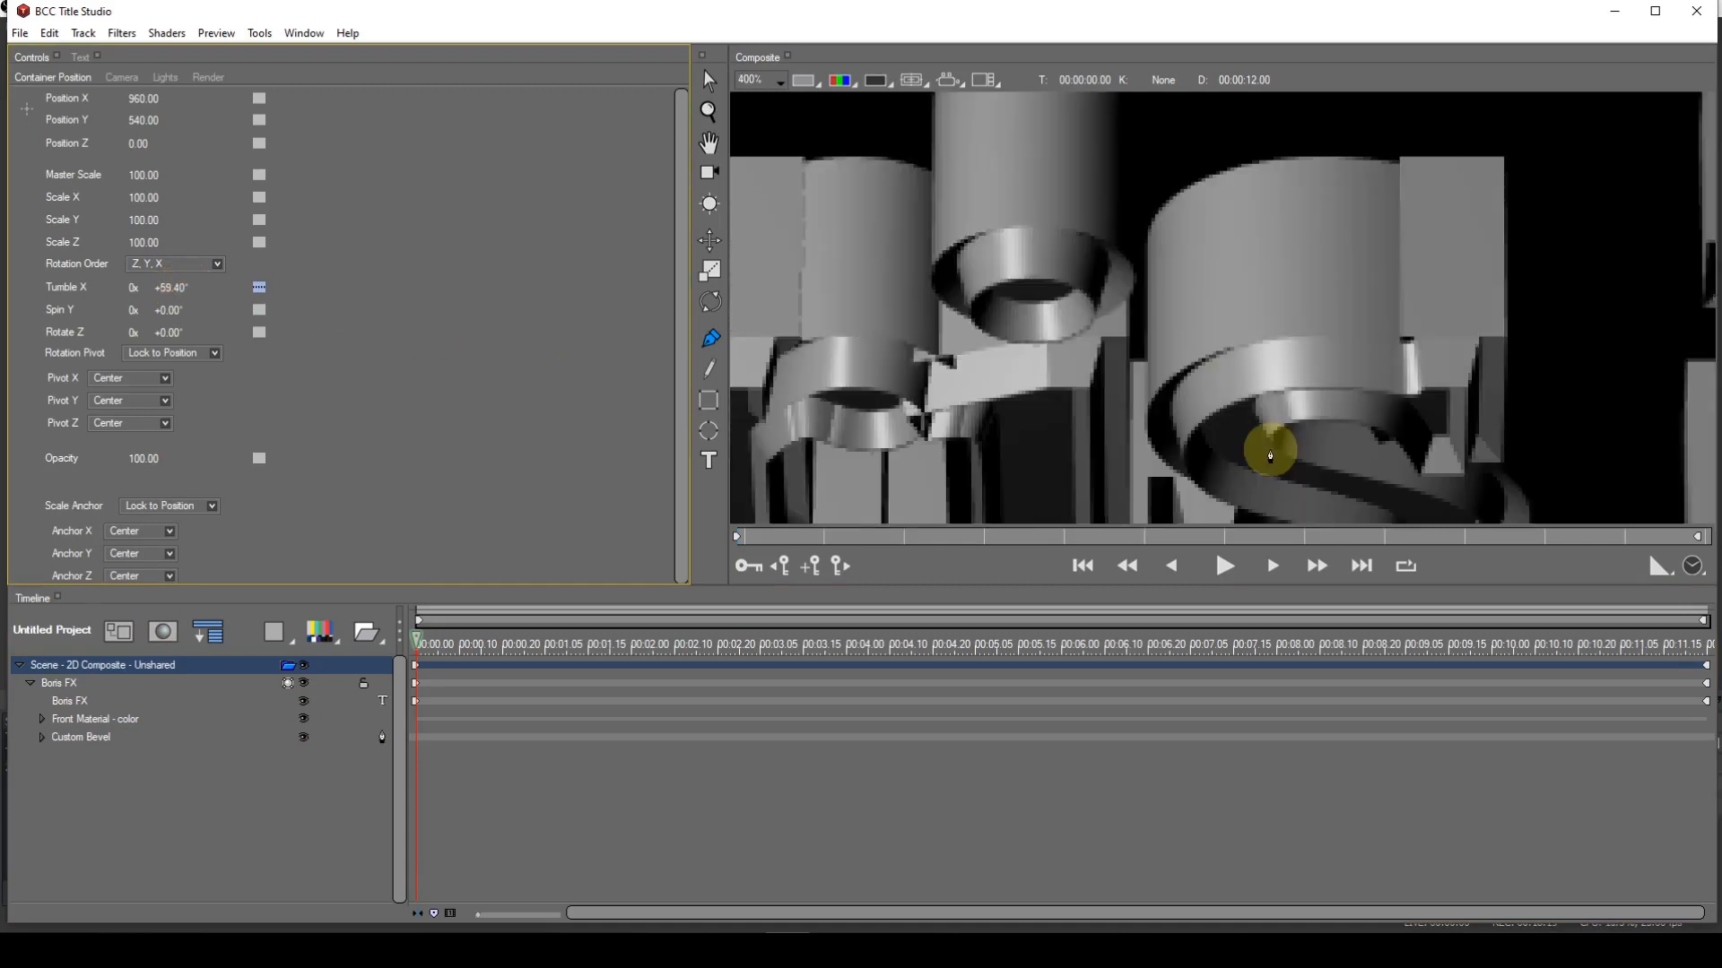
{"action": "scroll", "coordinate": [1270, 455], "scroll_direction": "down", "scroll_amount": 1}
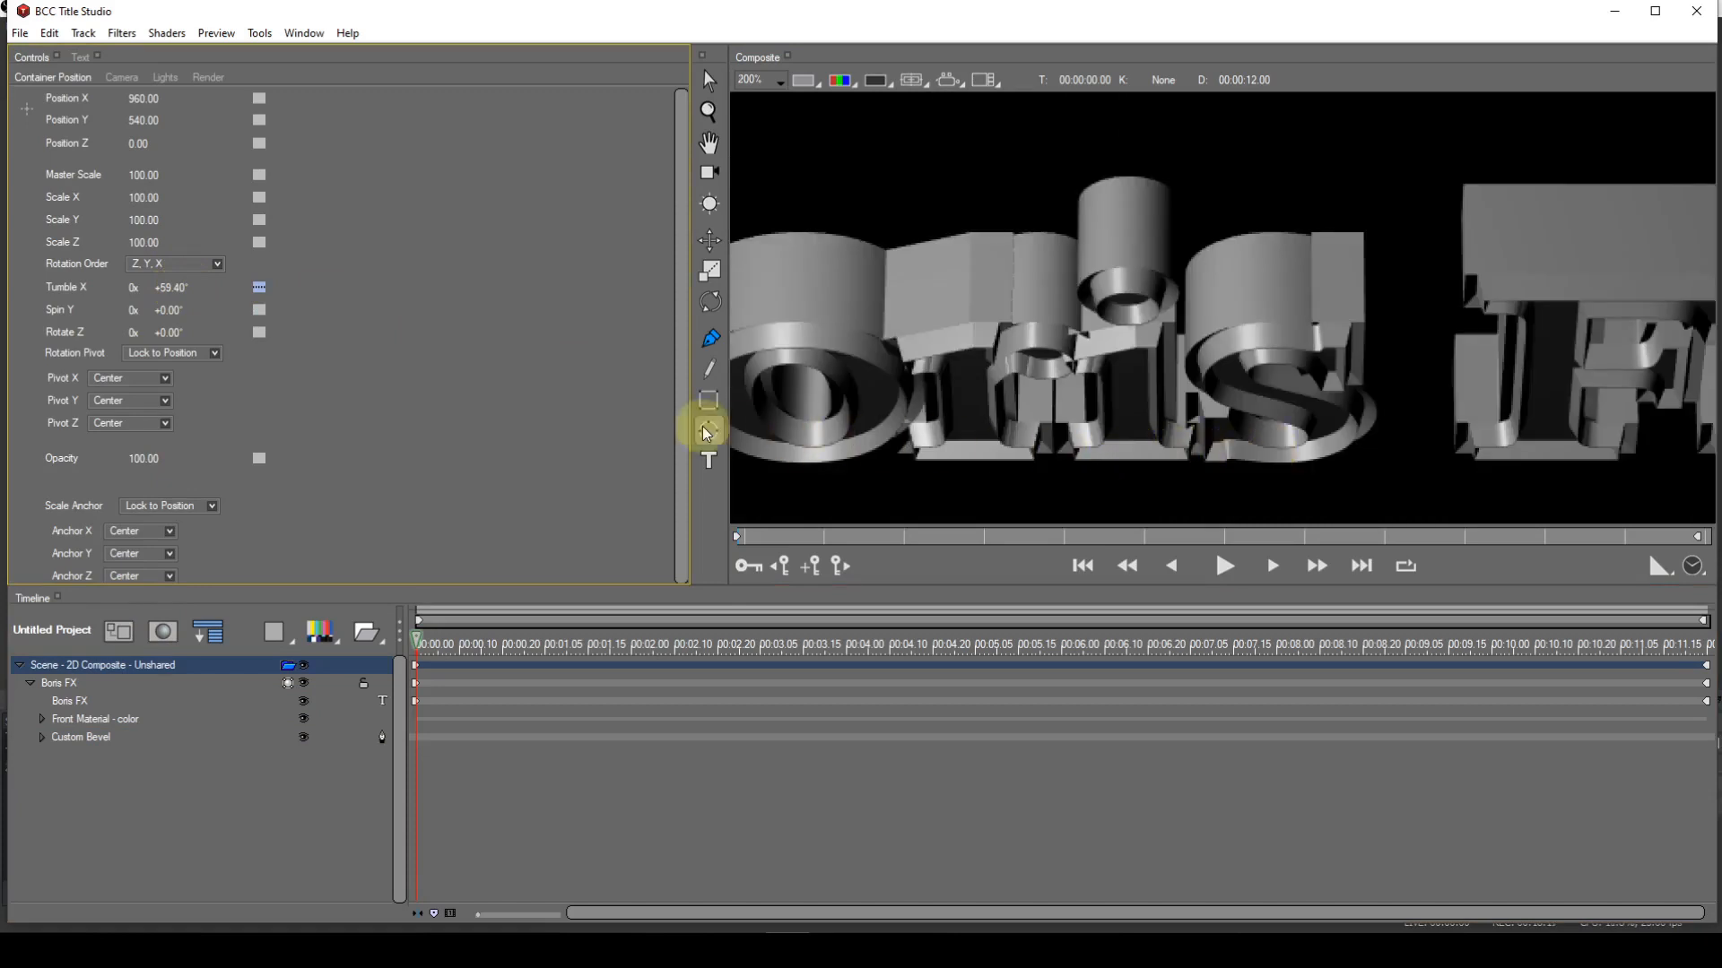
Step: Set the scene container's Tumble X to 45°
{"action": "left_click", "coordinate": [165, 285]}
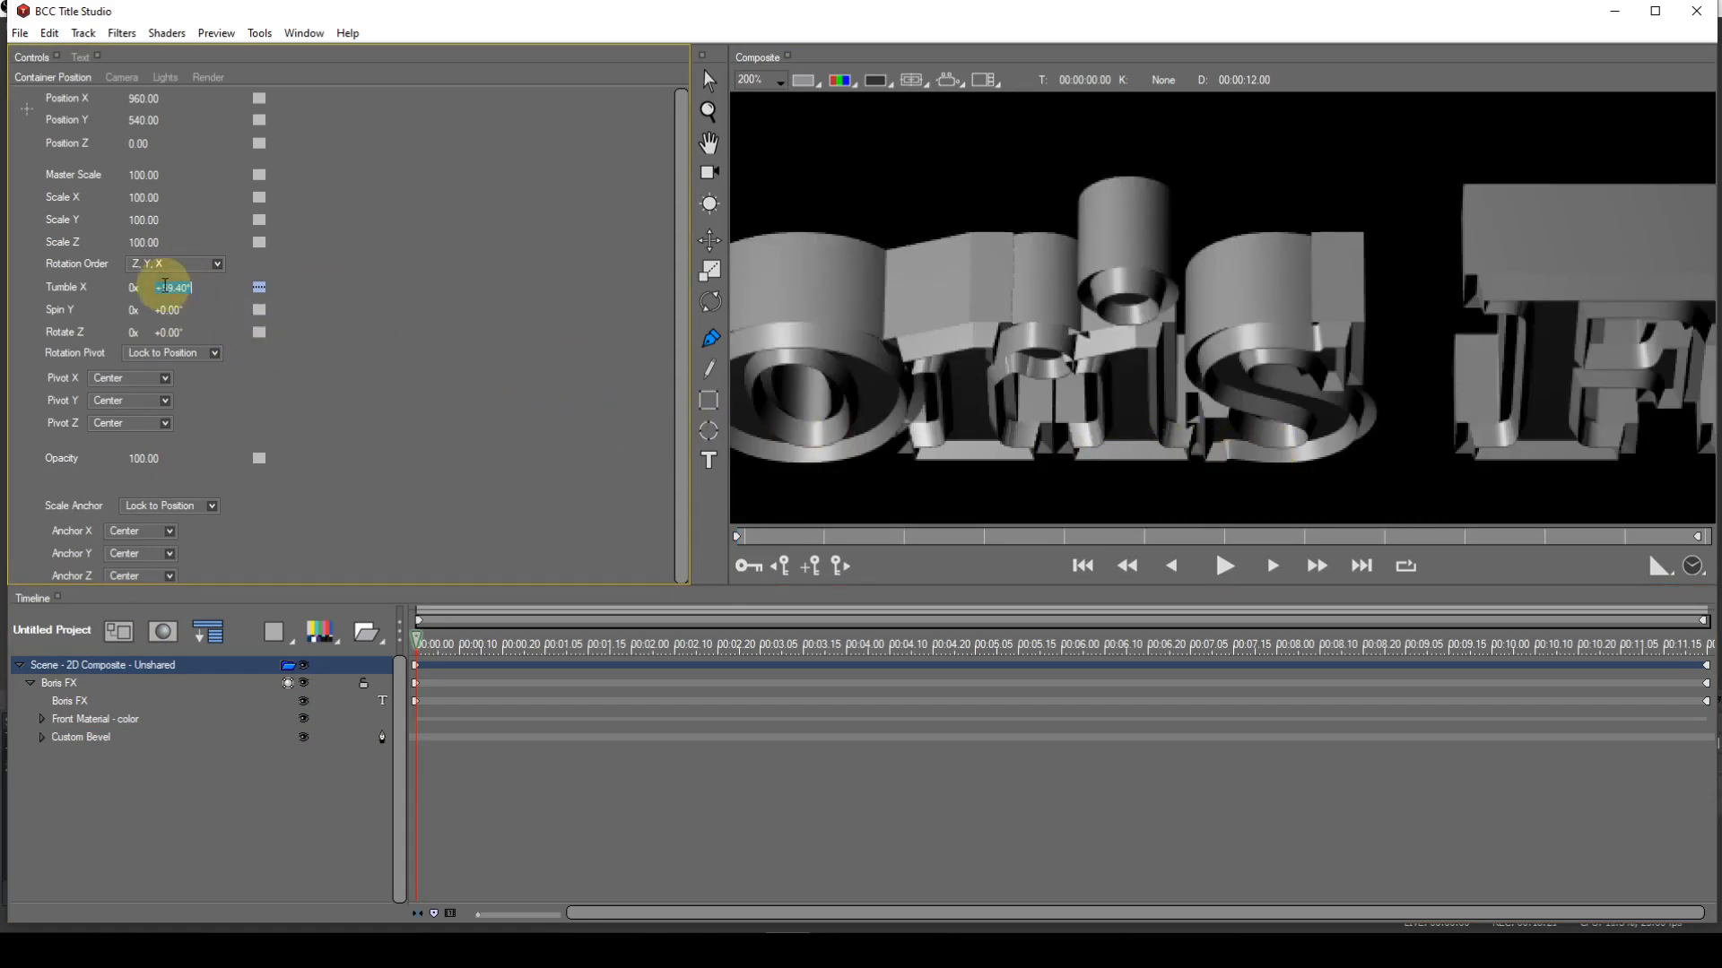
{"action": "type", "text": "45"}
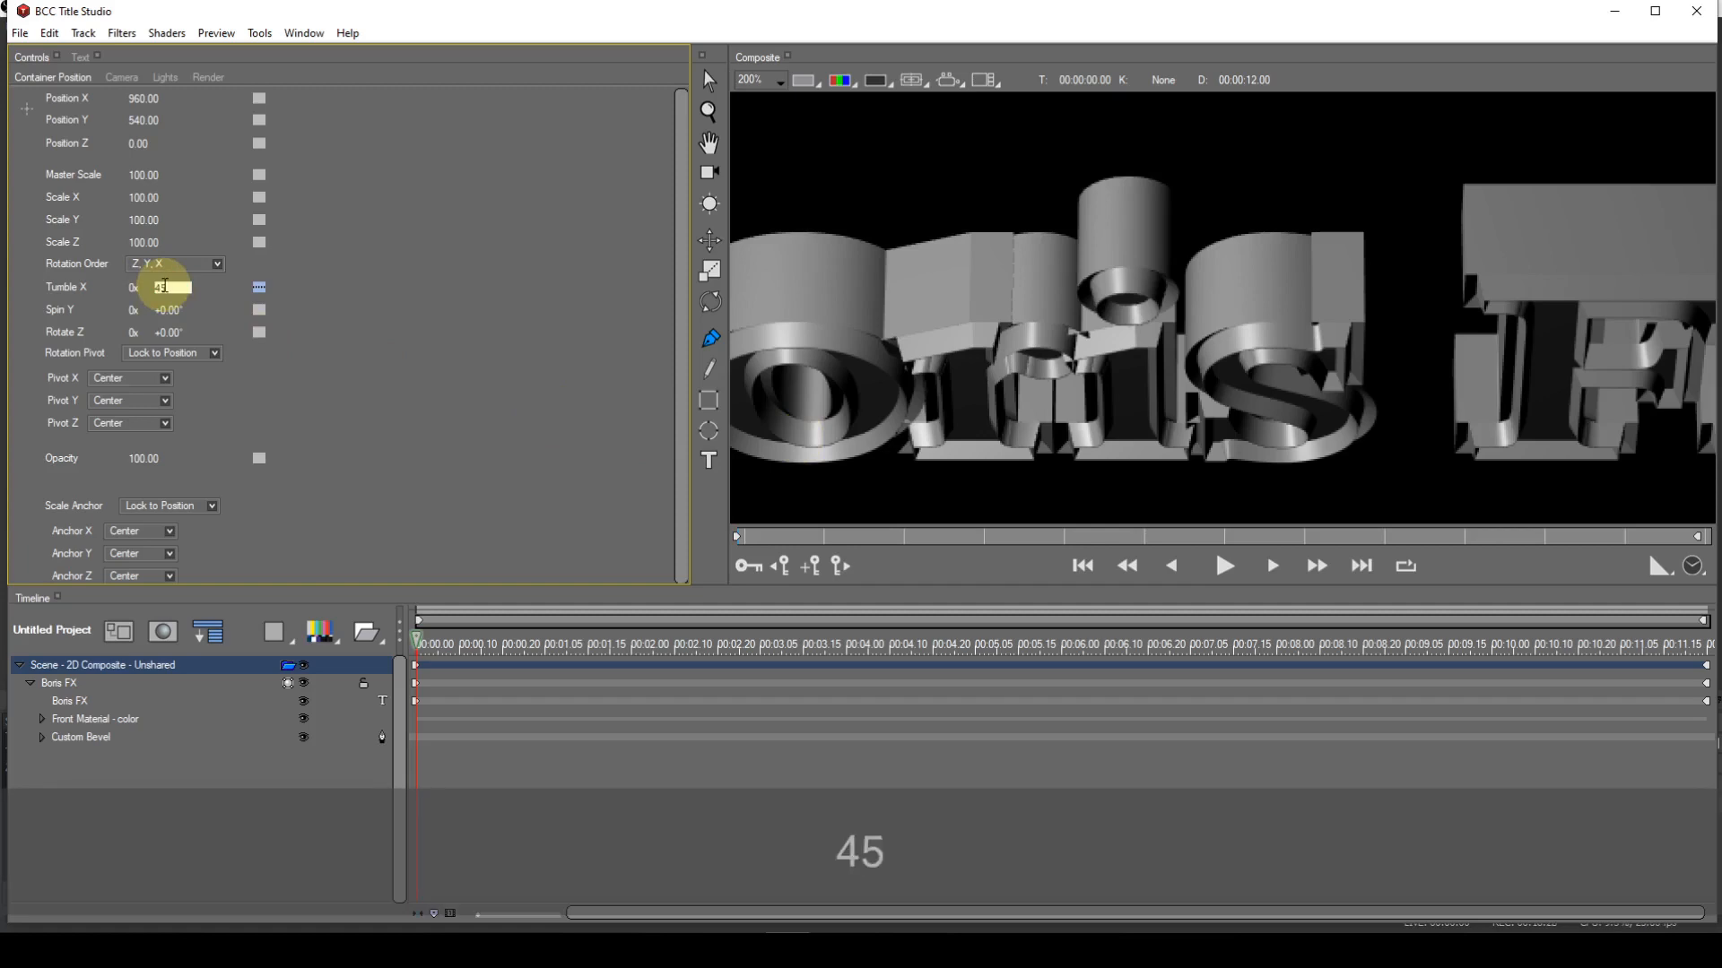
{"action": "key", "text": "Return"}
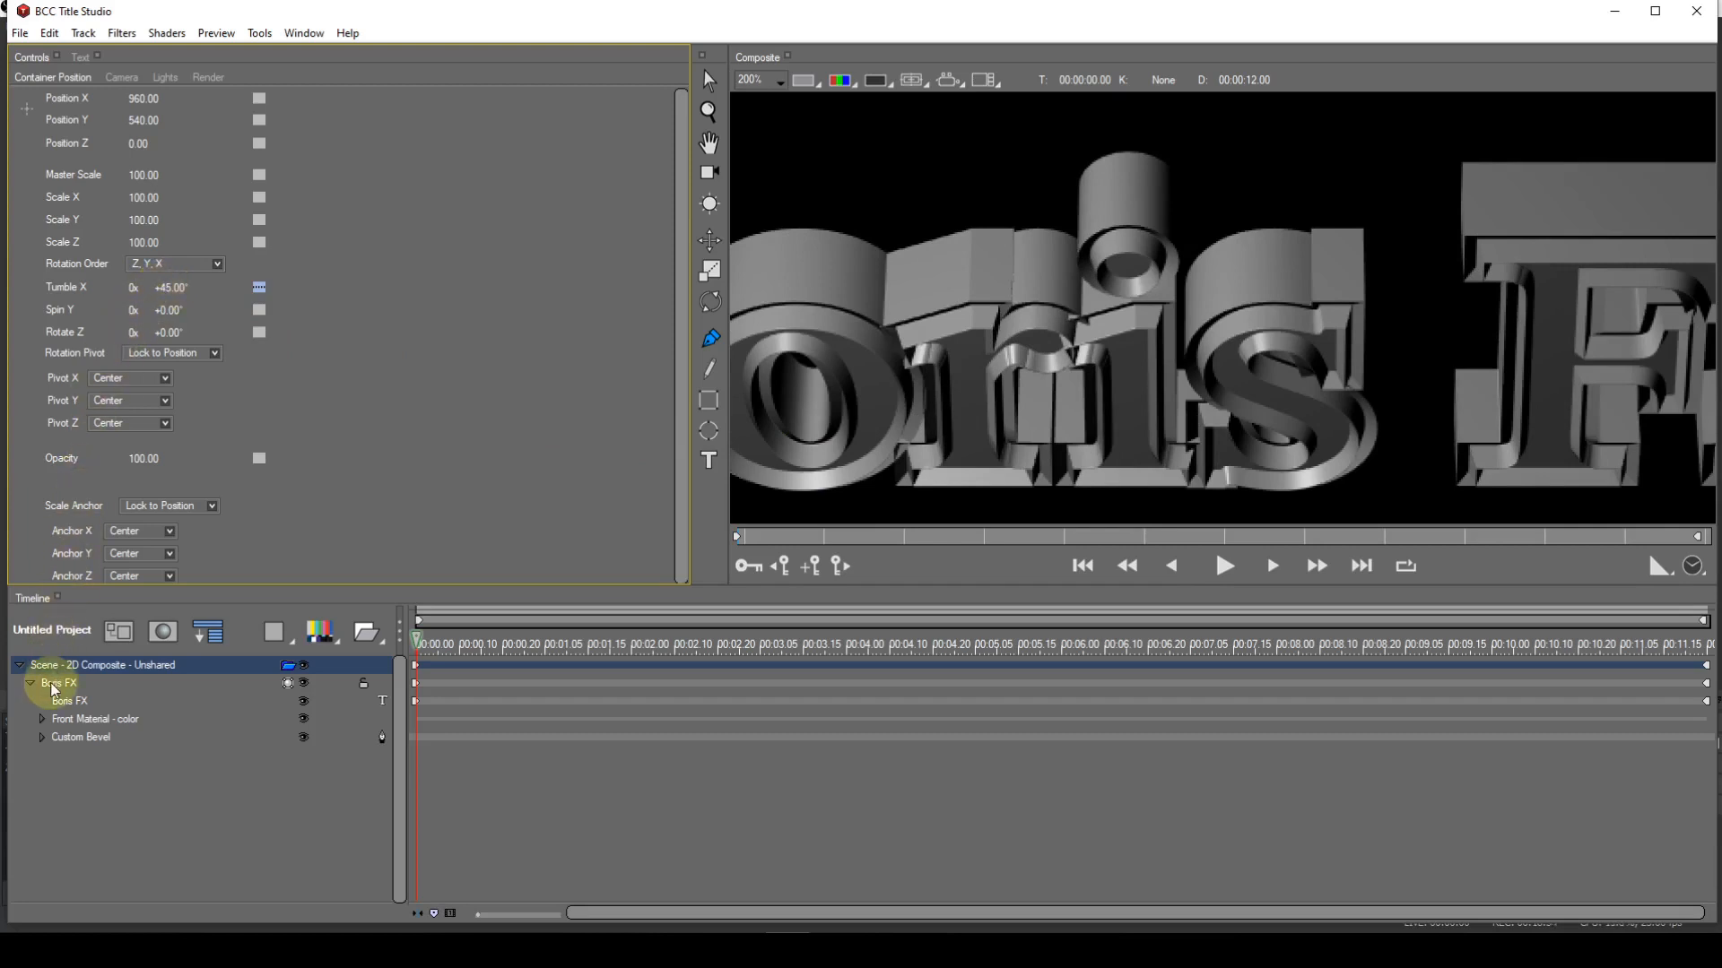
Step: Add a raised cusp point midway along the custom bevel path's first segment, and convert all the path's points to smooth
{"action": "left_click", "coordinate": [77, 742]}
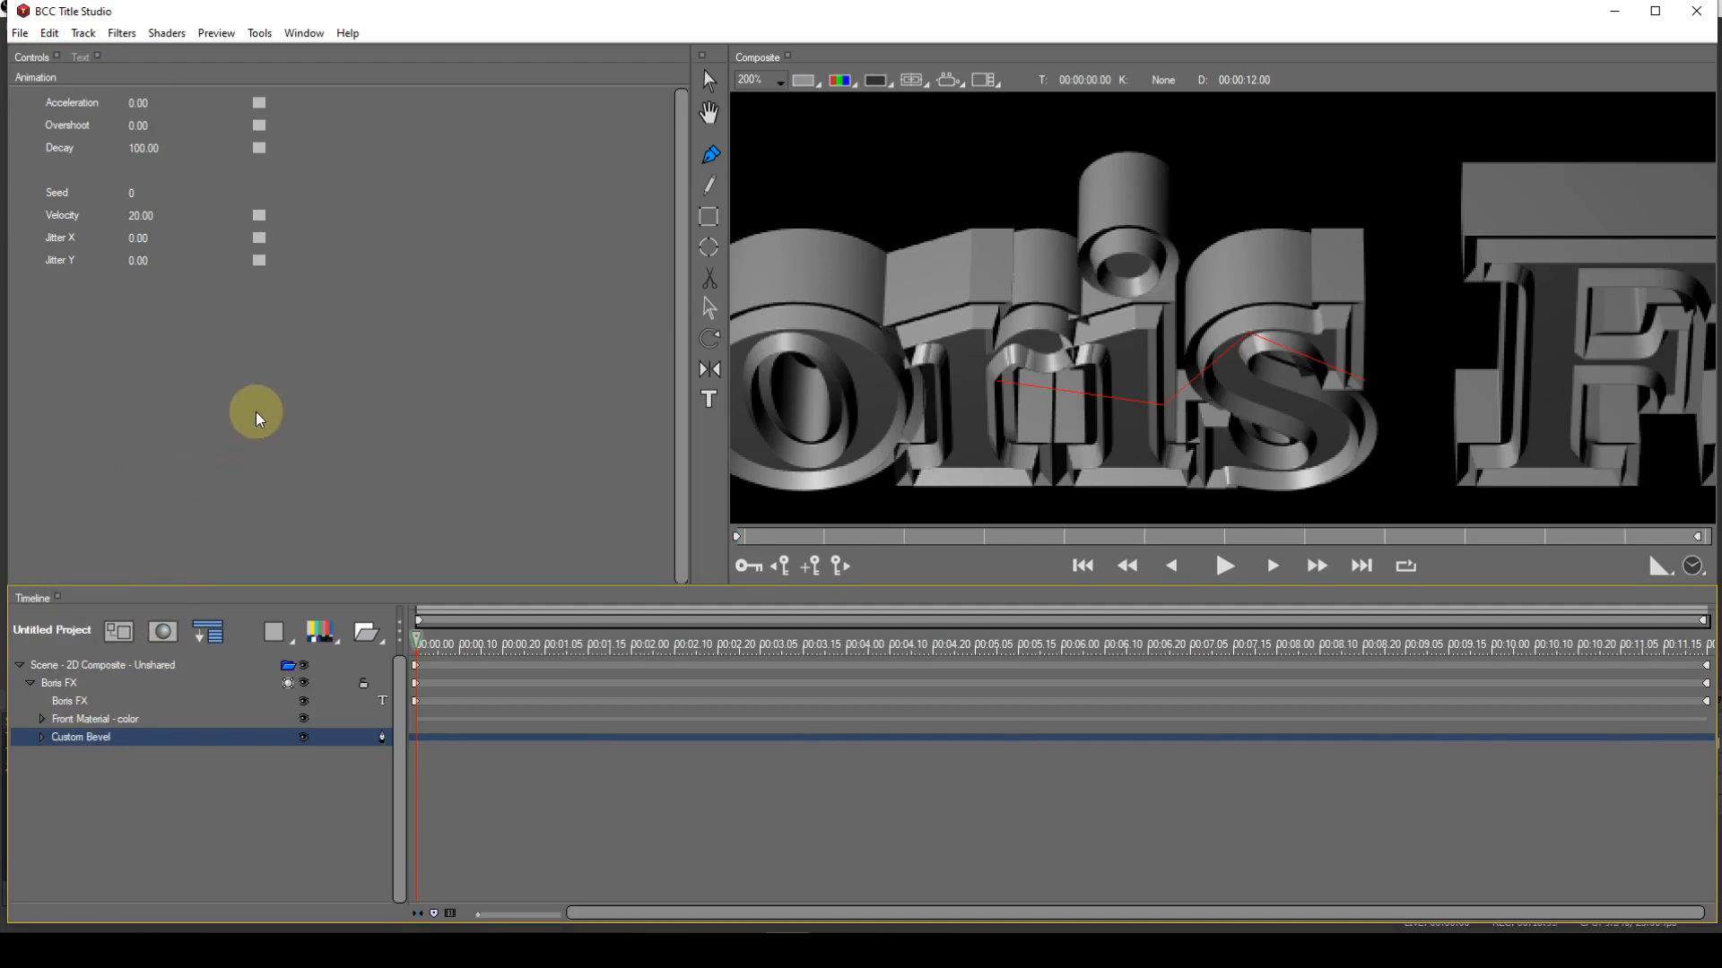
{"action": "left_click", "coordinate": [1085, 402], "text": "alt"}
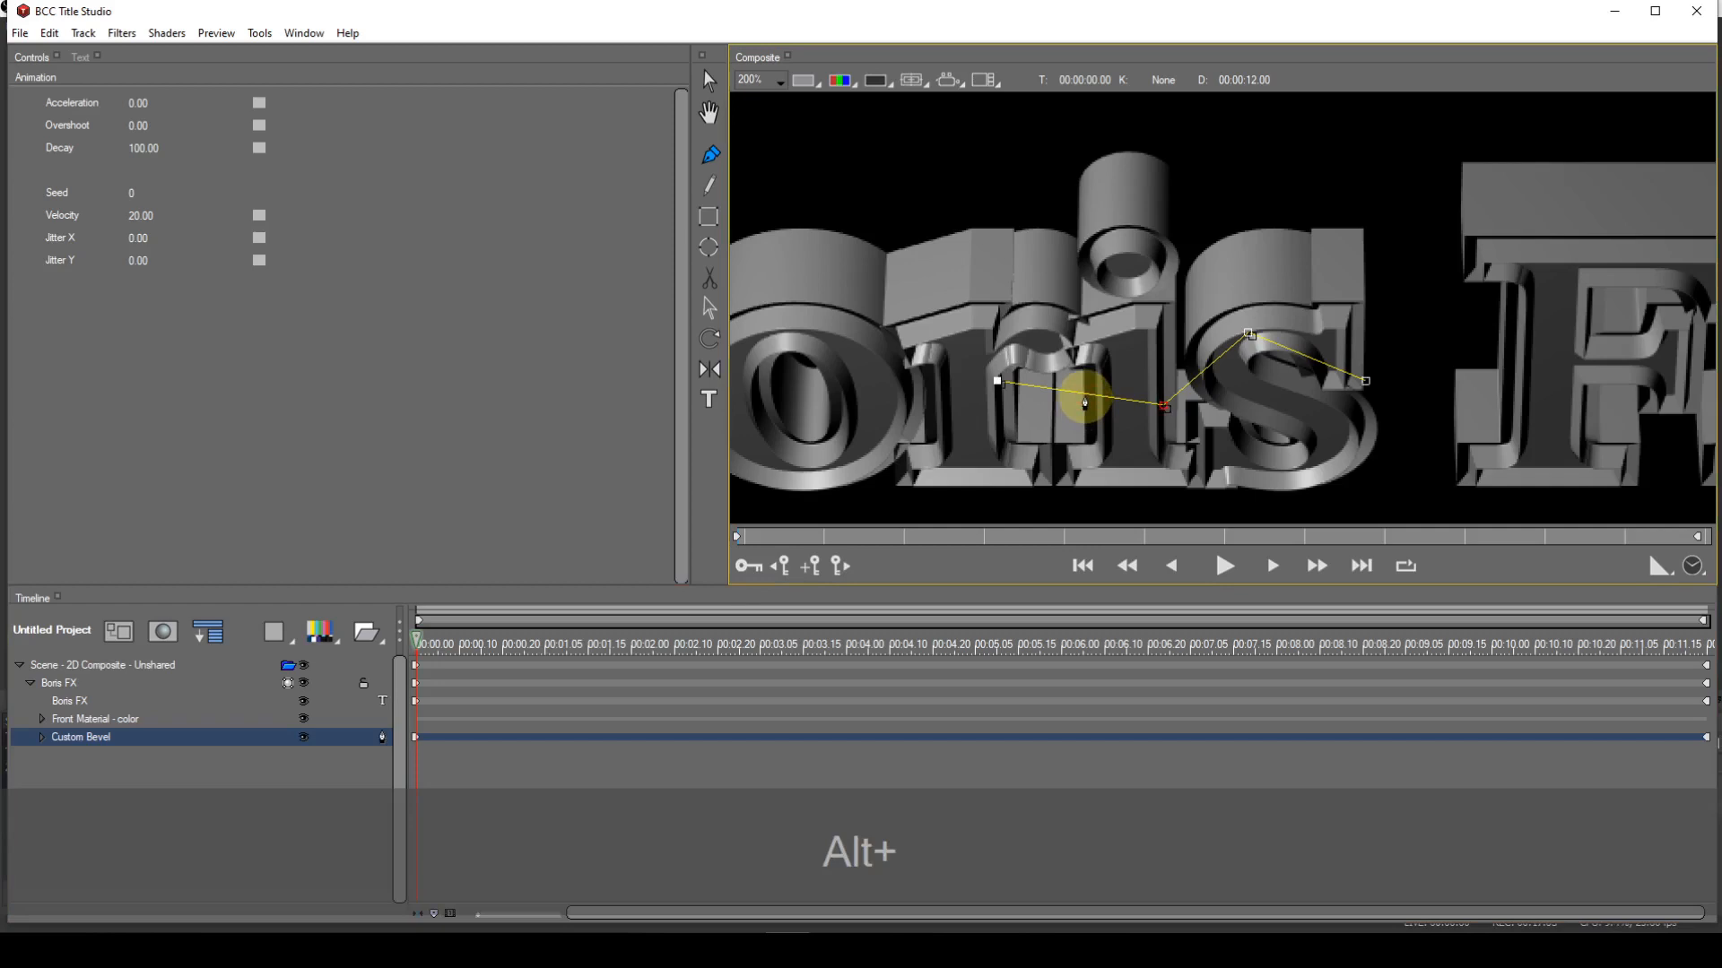
{"action": "left_click", "coordinate": [1084, 399], "text": "alt"}
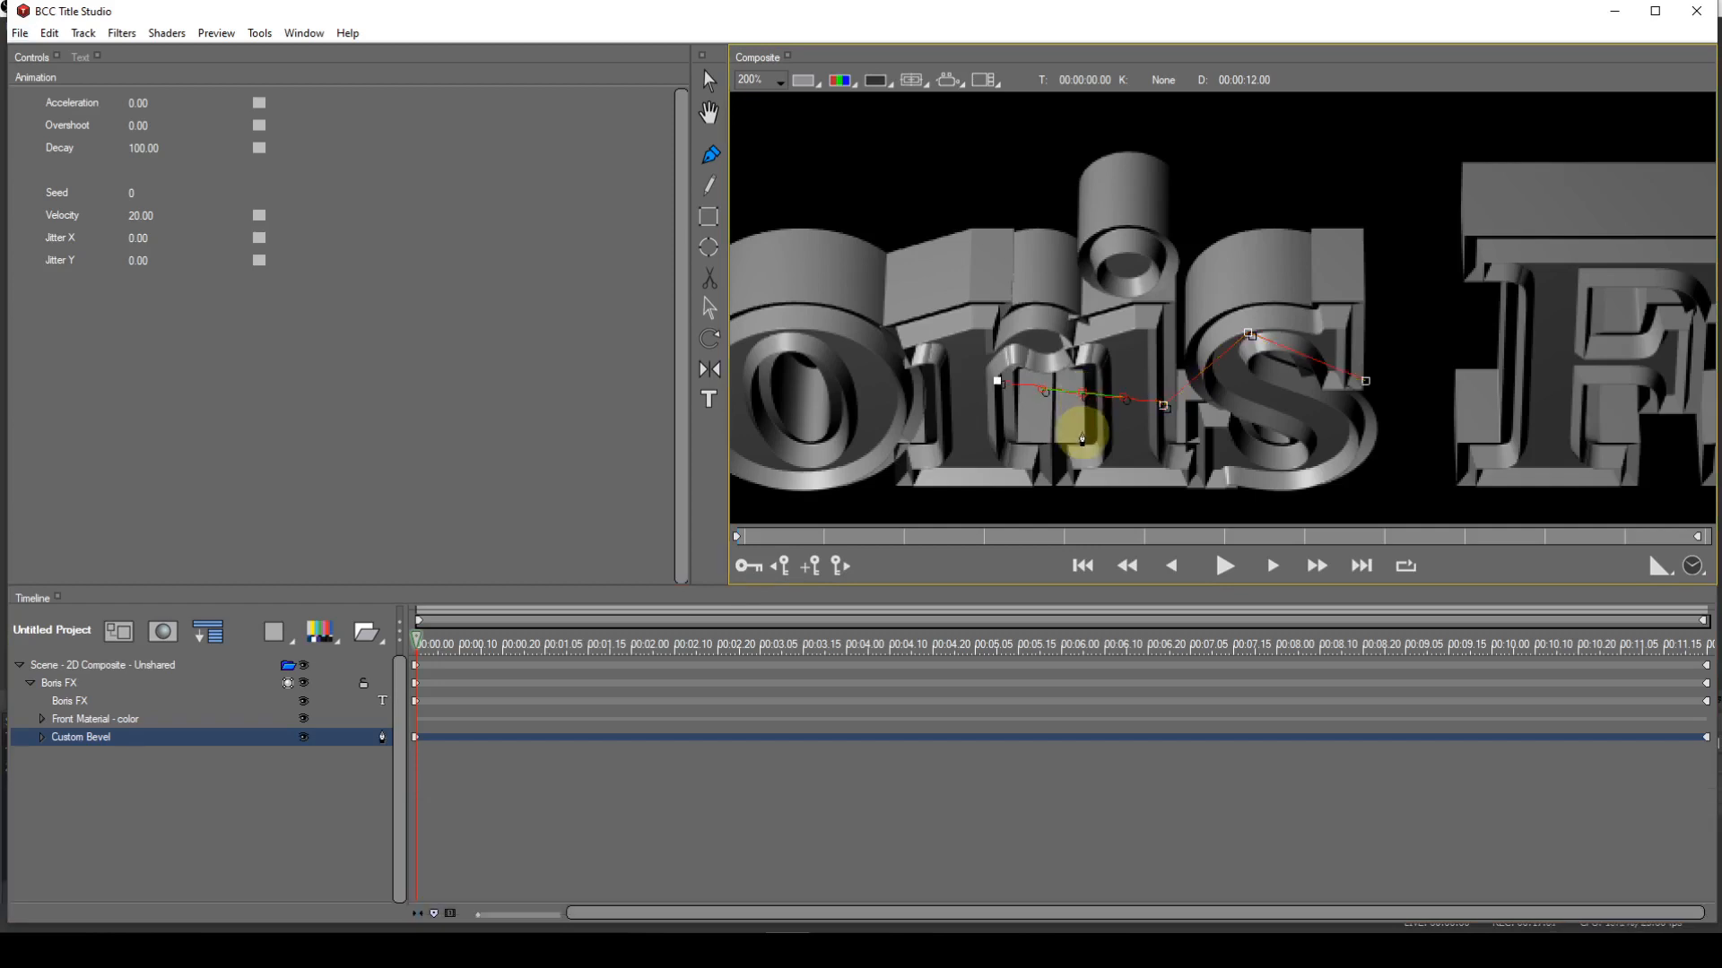
{"action": "key", "text": "u"}
{"action": "left_click_drag", "start_coordinate": [1083, 393], "coordinate": [1082, 361]}
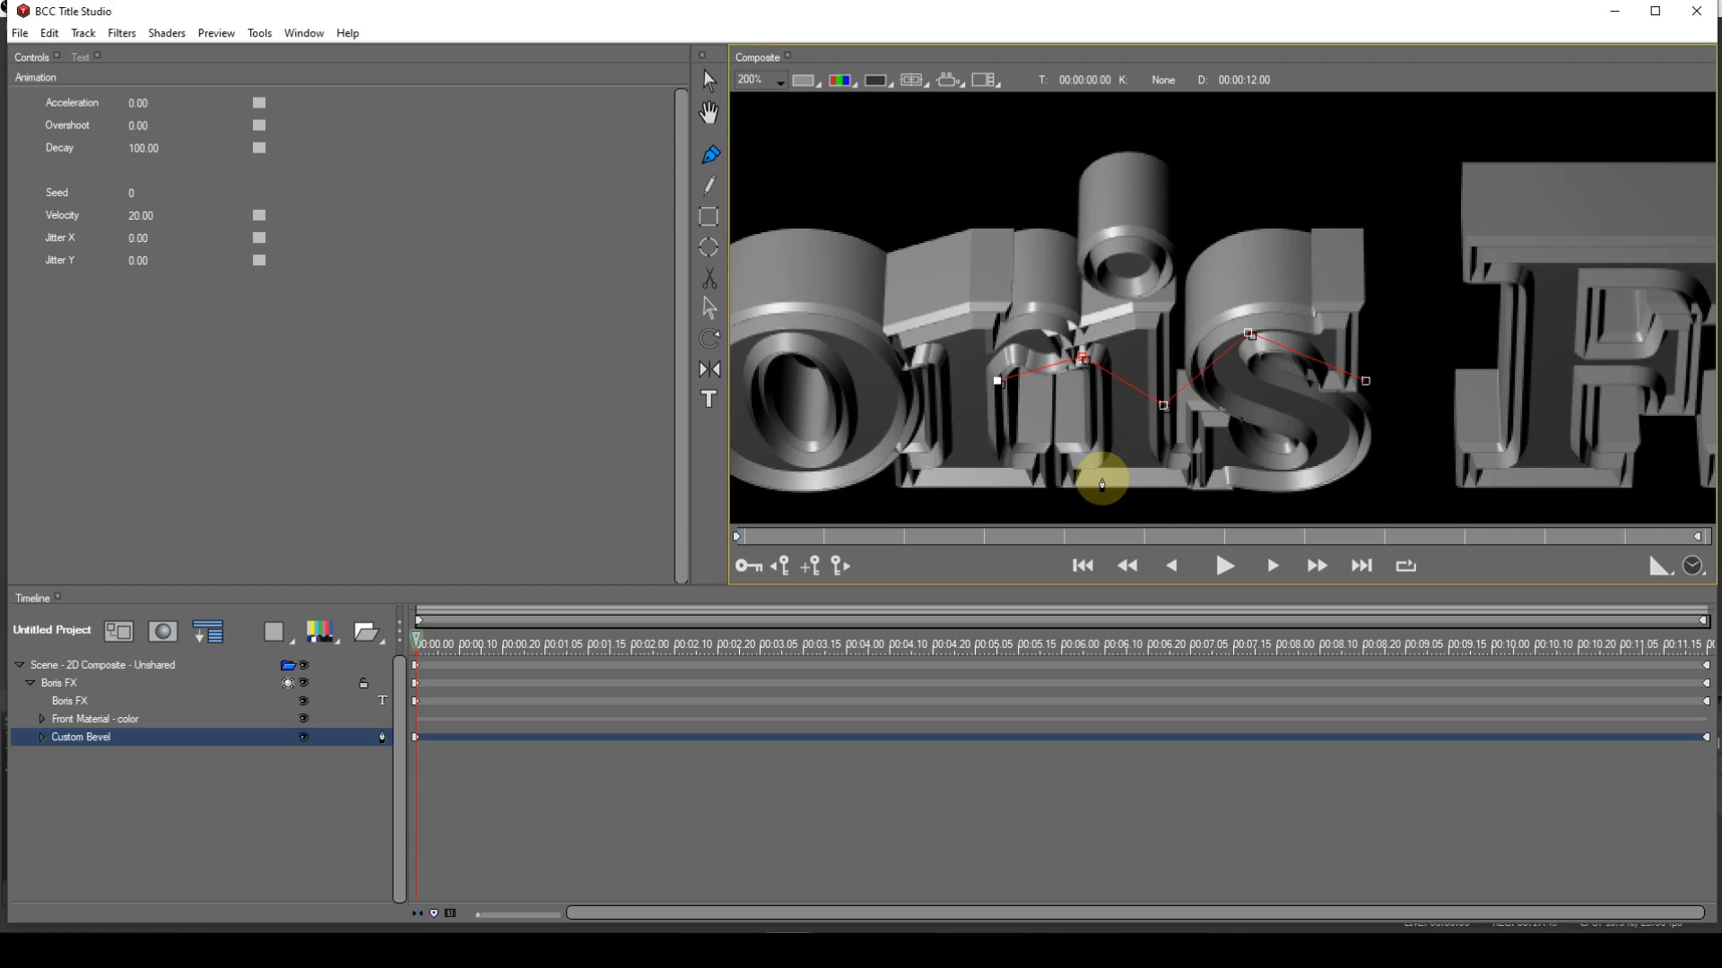
{"action": "left_click", "coordinate": [1115, 380], "text": "shift"}
{"action": "key", "text": "y"}
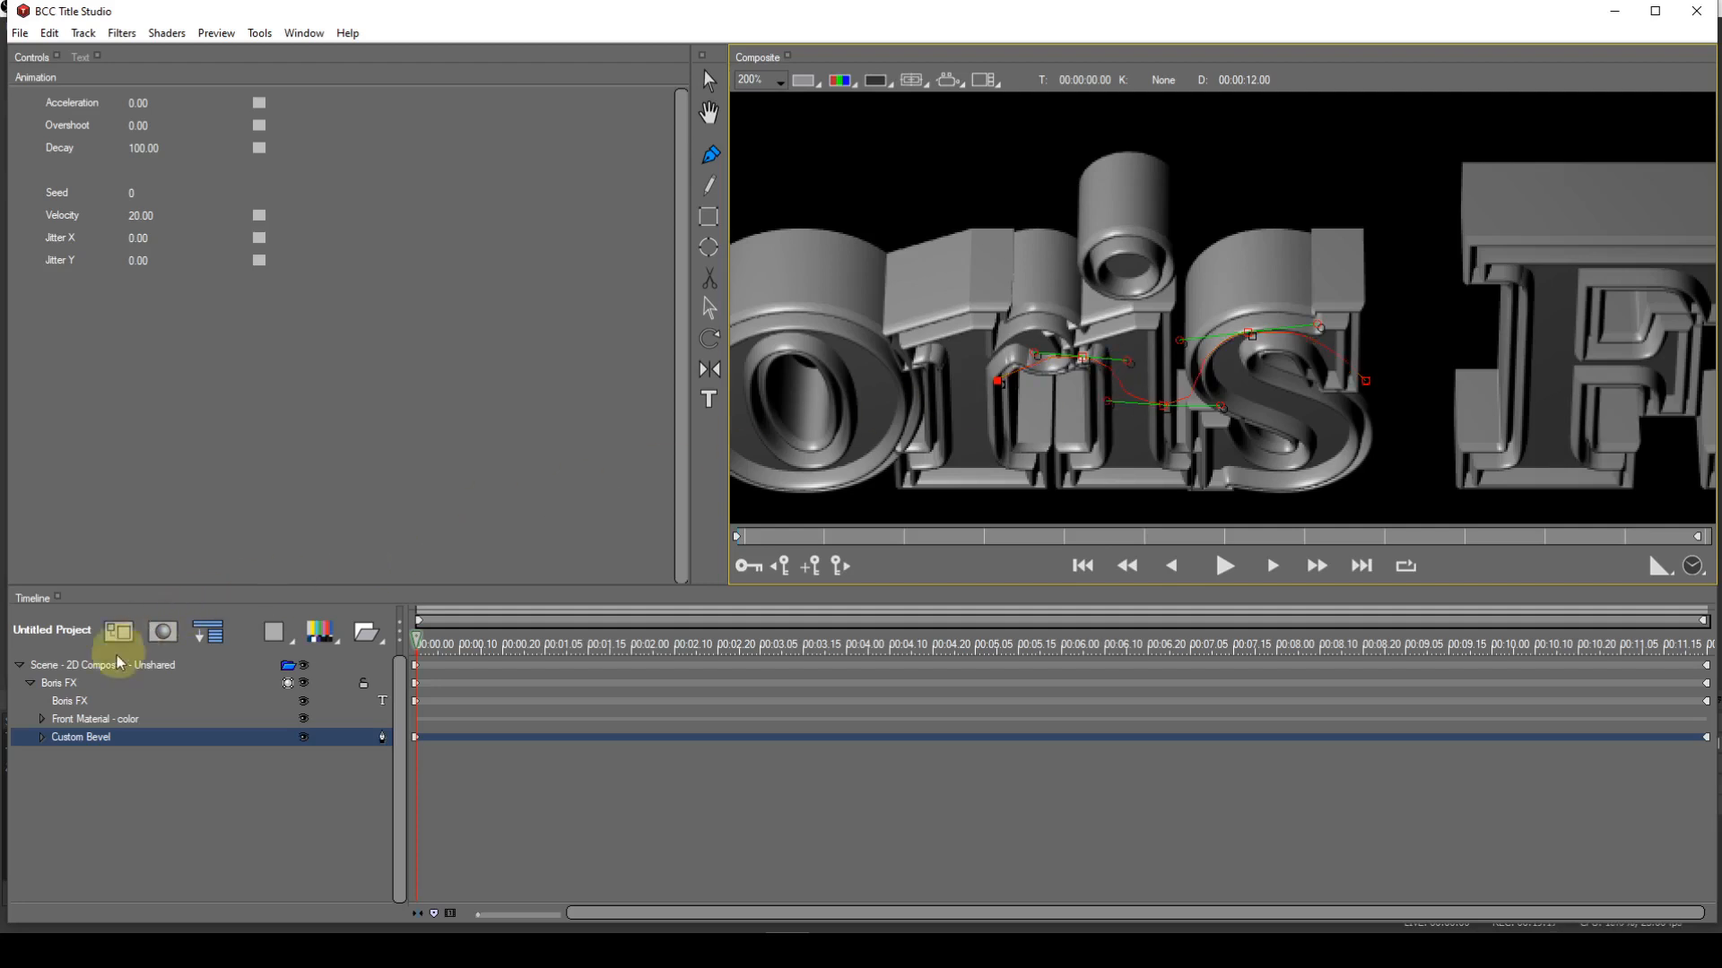
Step: Set the extrusion contour of the Boris FX text container to Custom
{"action": "left_click", "coordinate": [74, 689]}
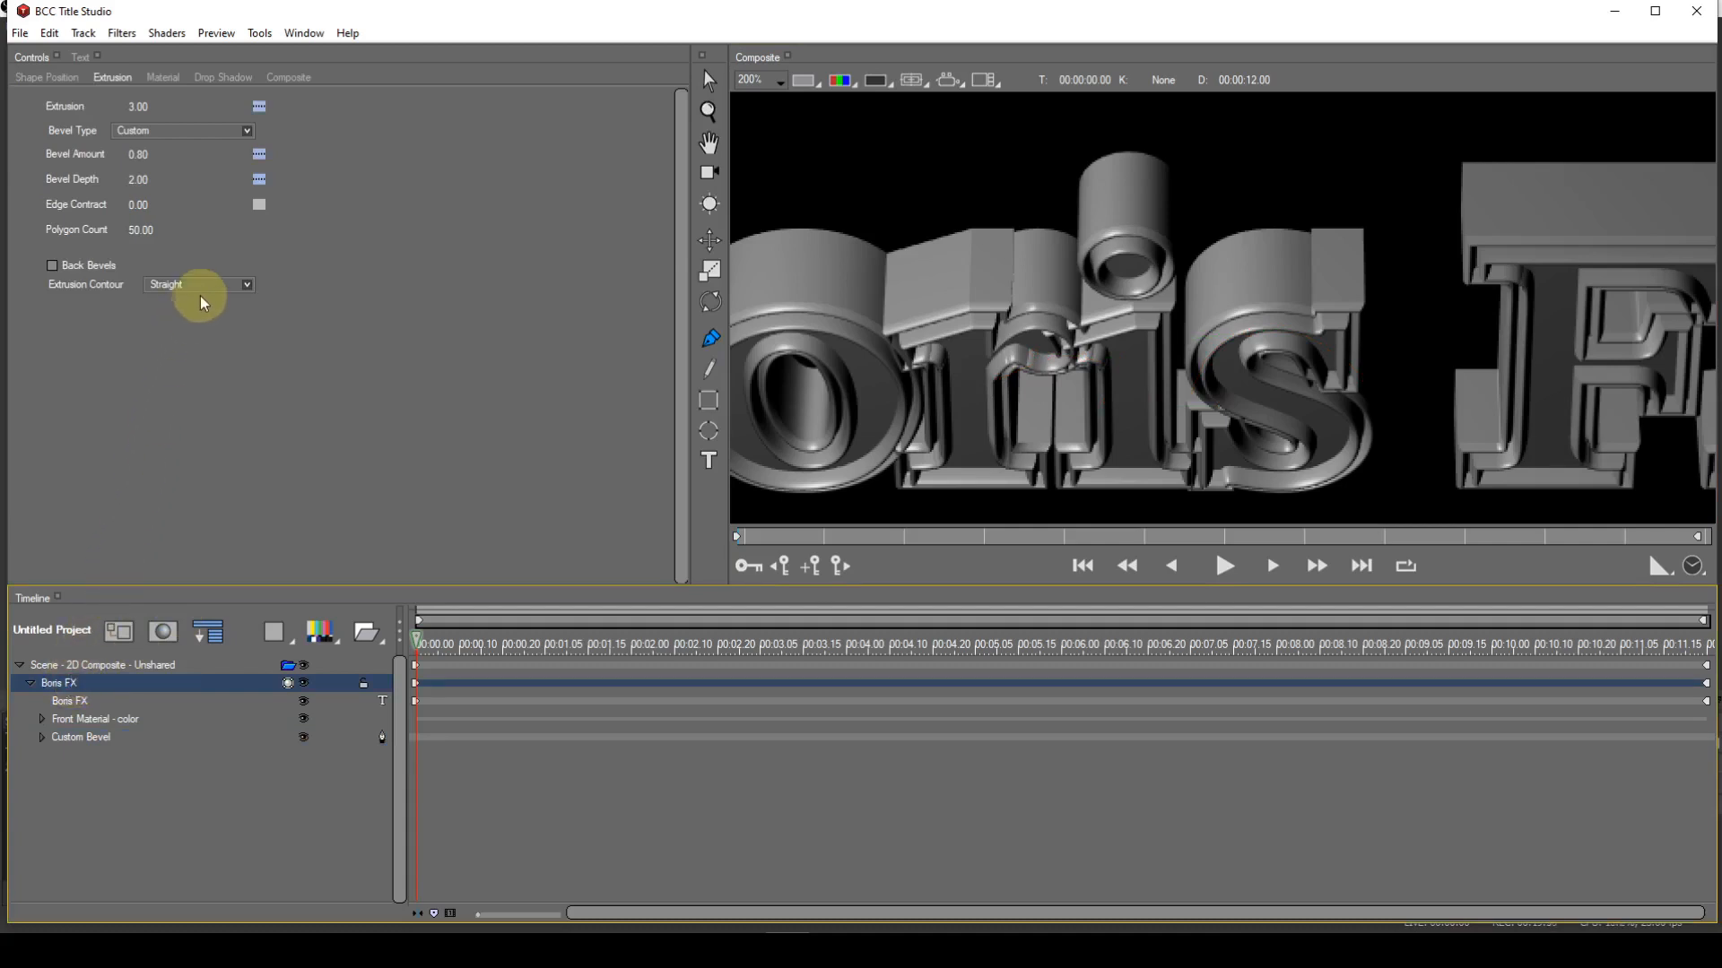
{"action": "left_click", "coordinate": [244, 285]}
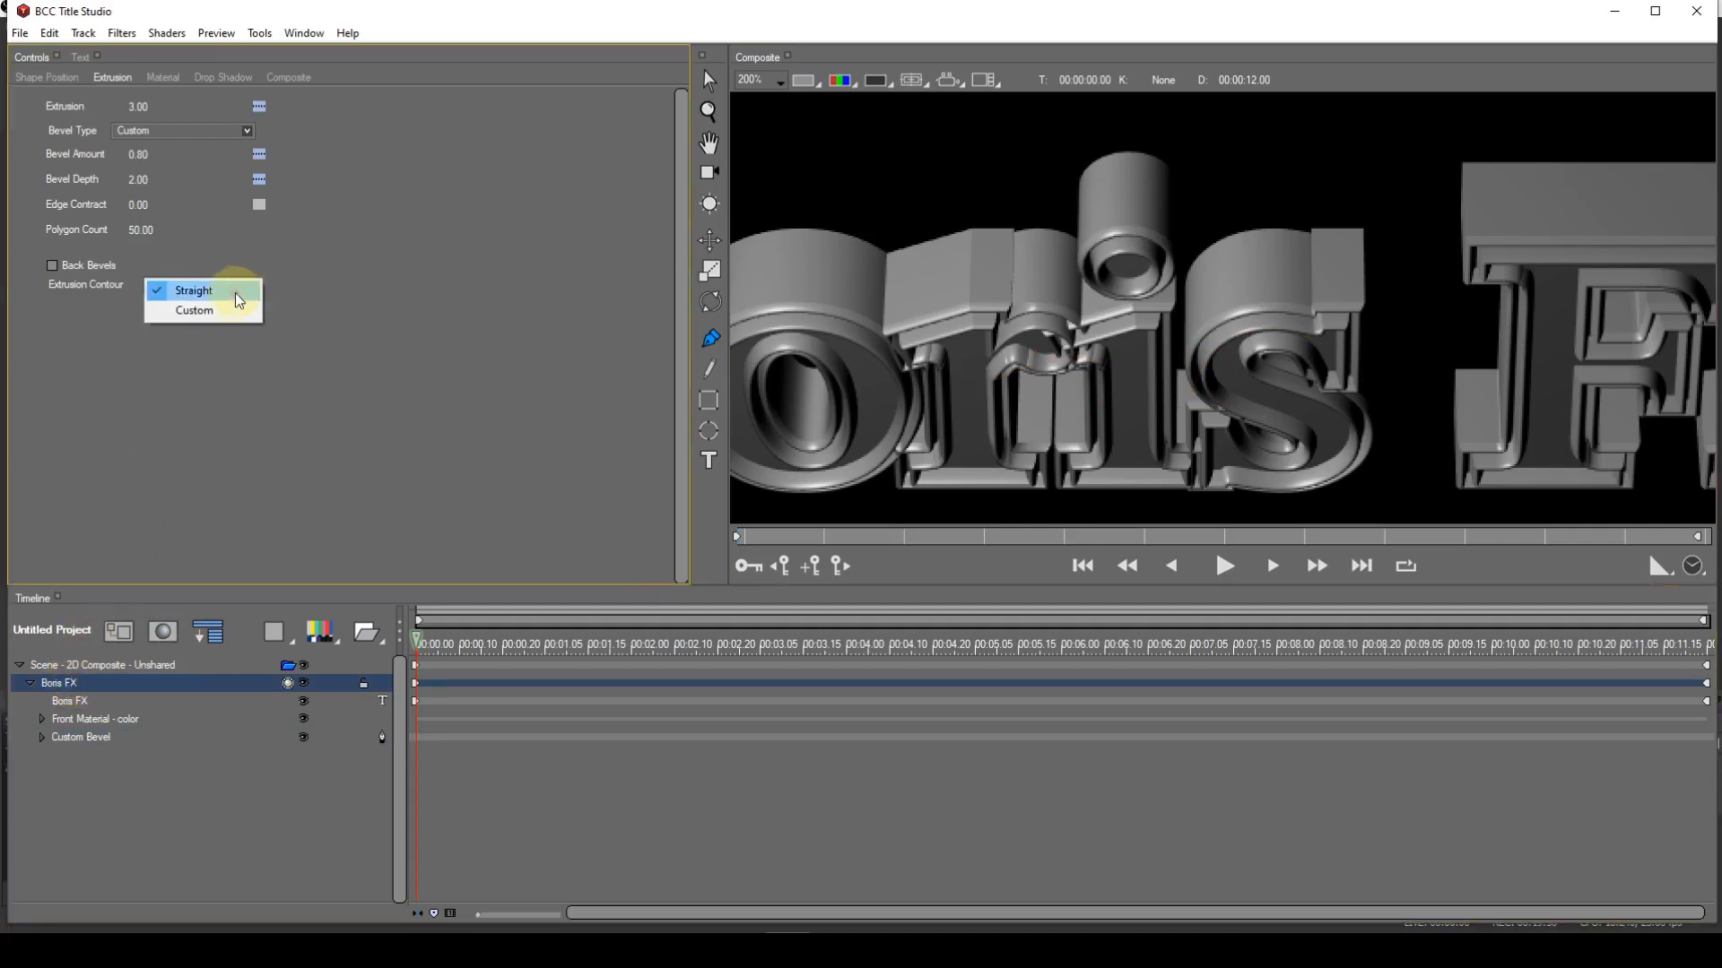
{"action": "left_click", "coordinate": [213, 311]}
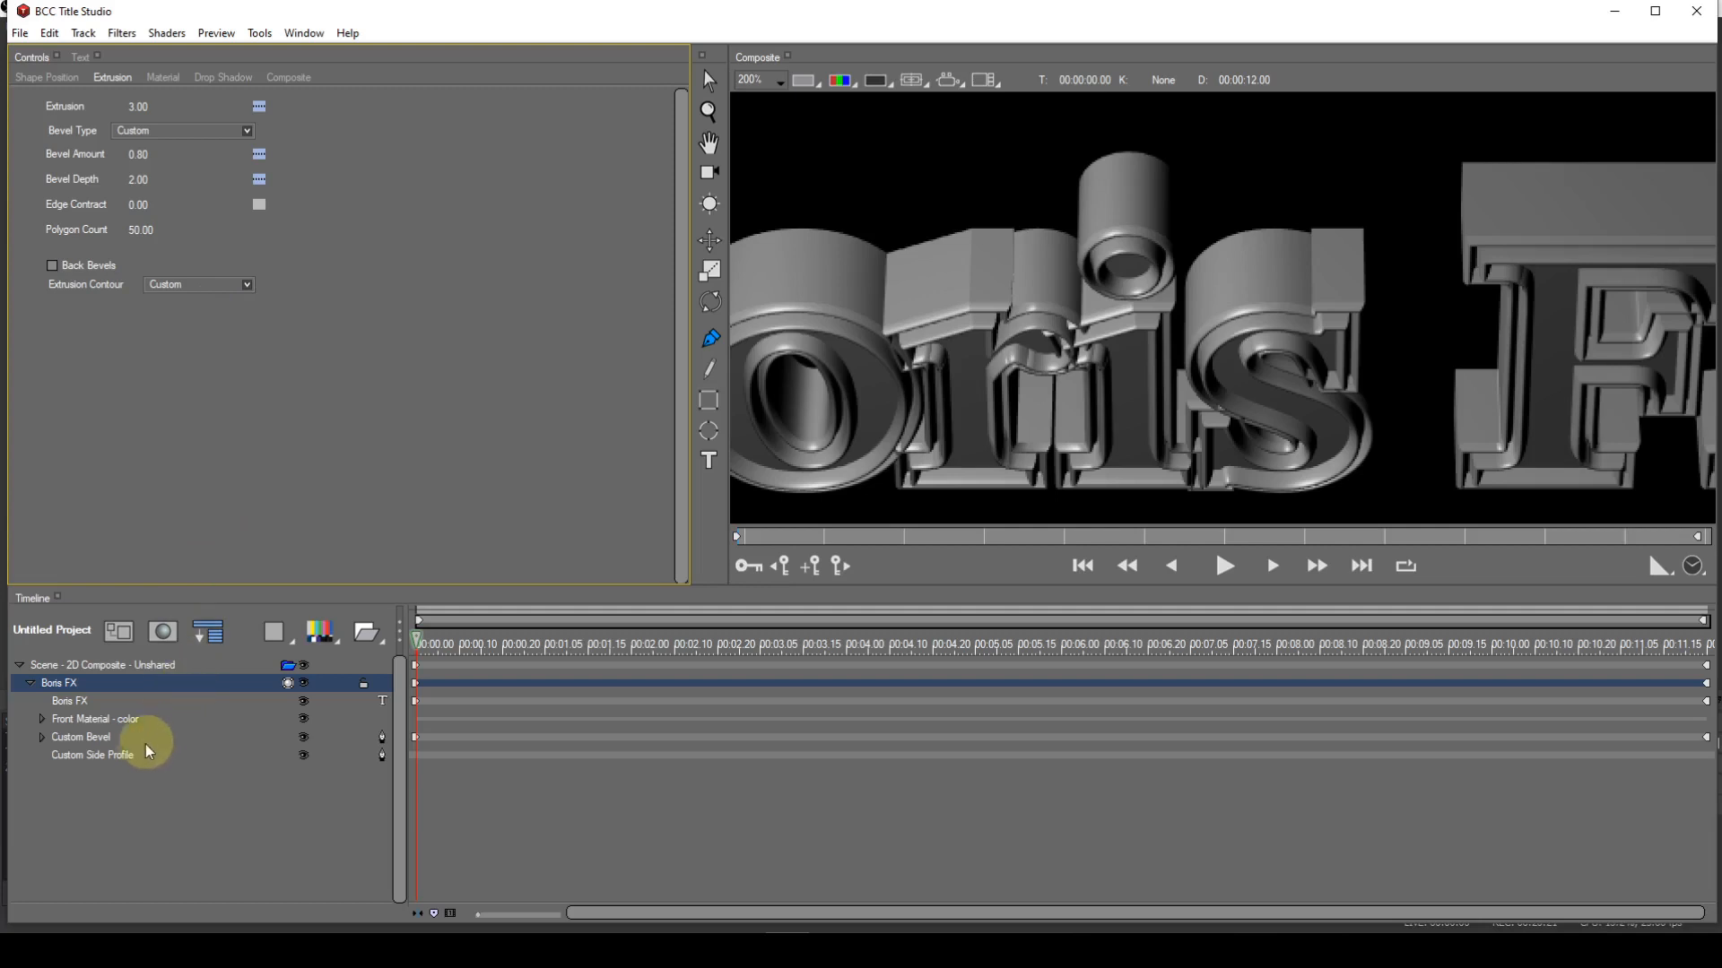
Step: Draw a horizontal two-point path for the Custom Side Profile and shorten it slightly at its right end
{"action": "left_click", "coordinate": [119, 758]}
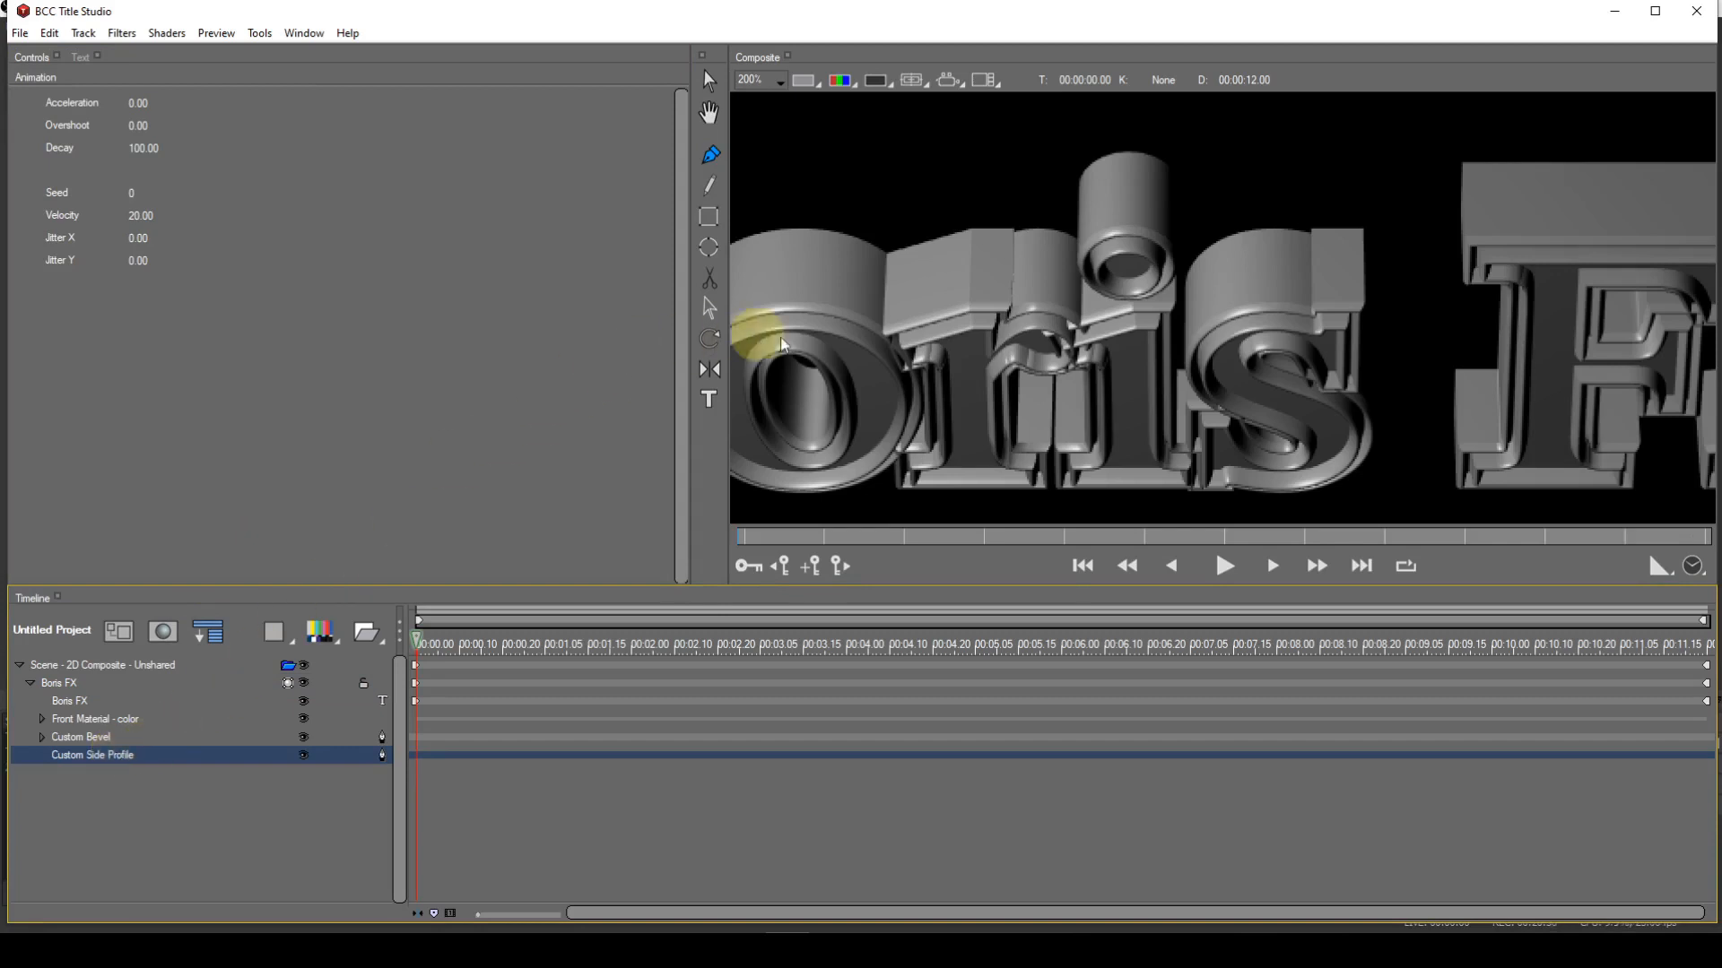
{"action": "left_click", "coordinate": [1058, 356]}
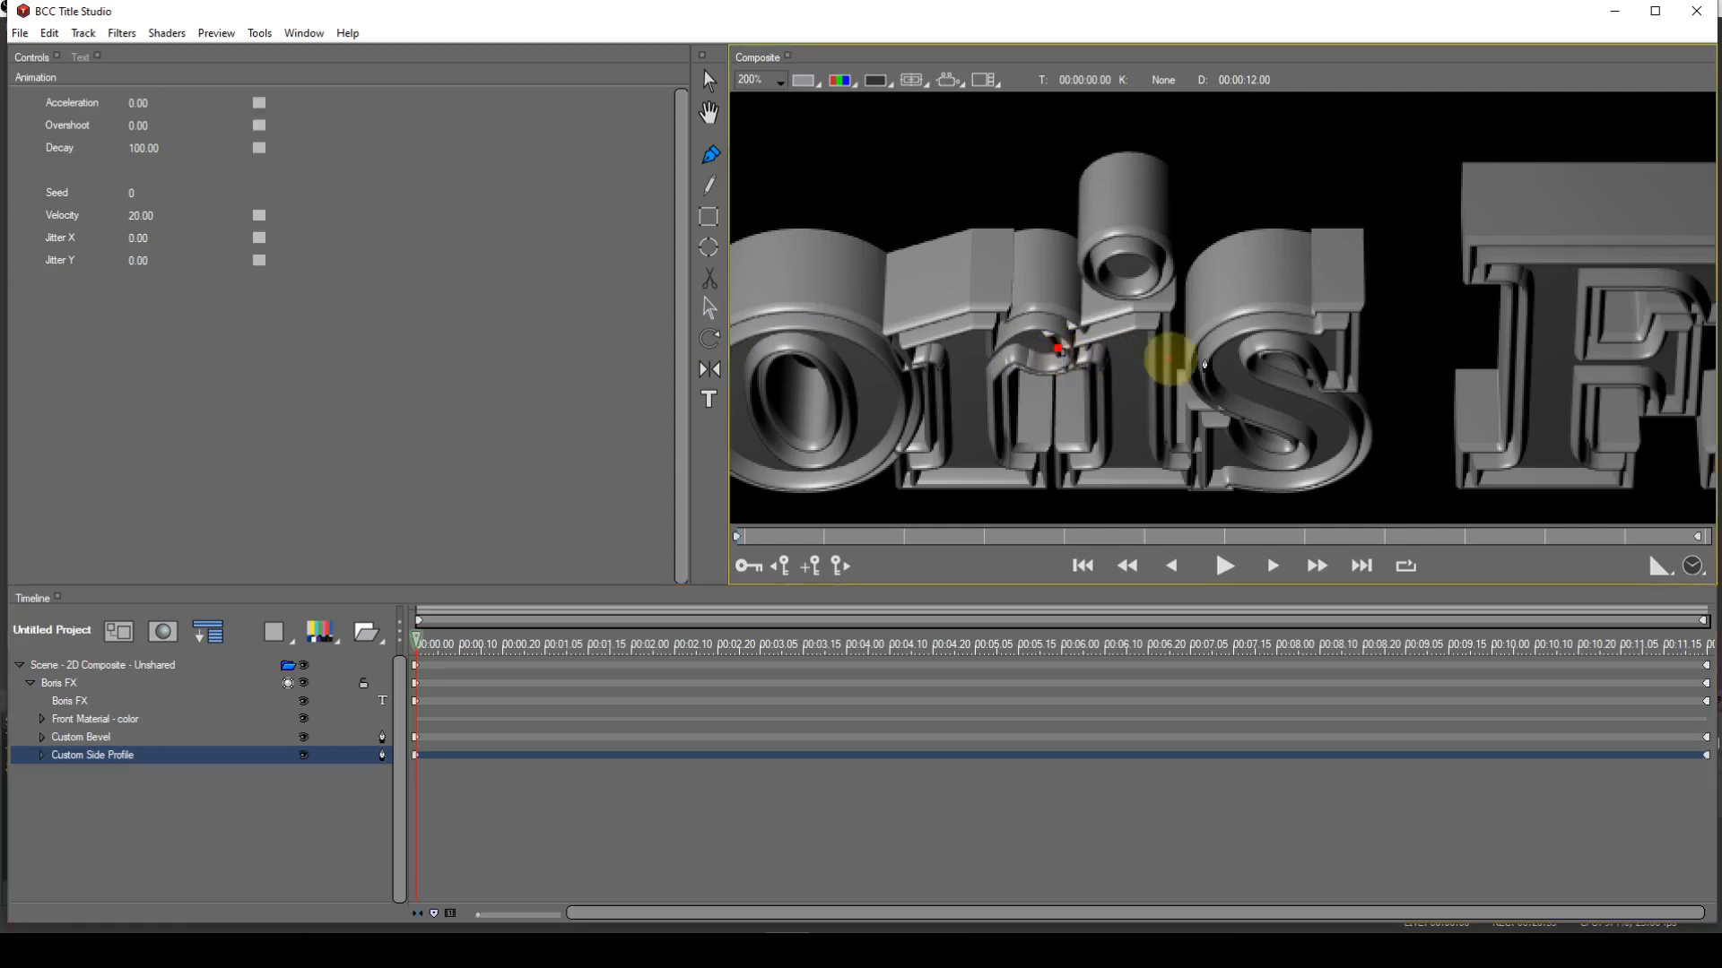
{"action": "left_click", "coordinate": [1392, 346]}
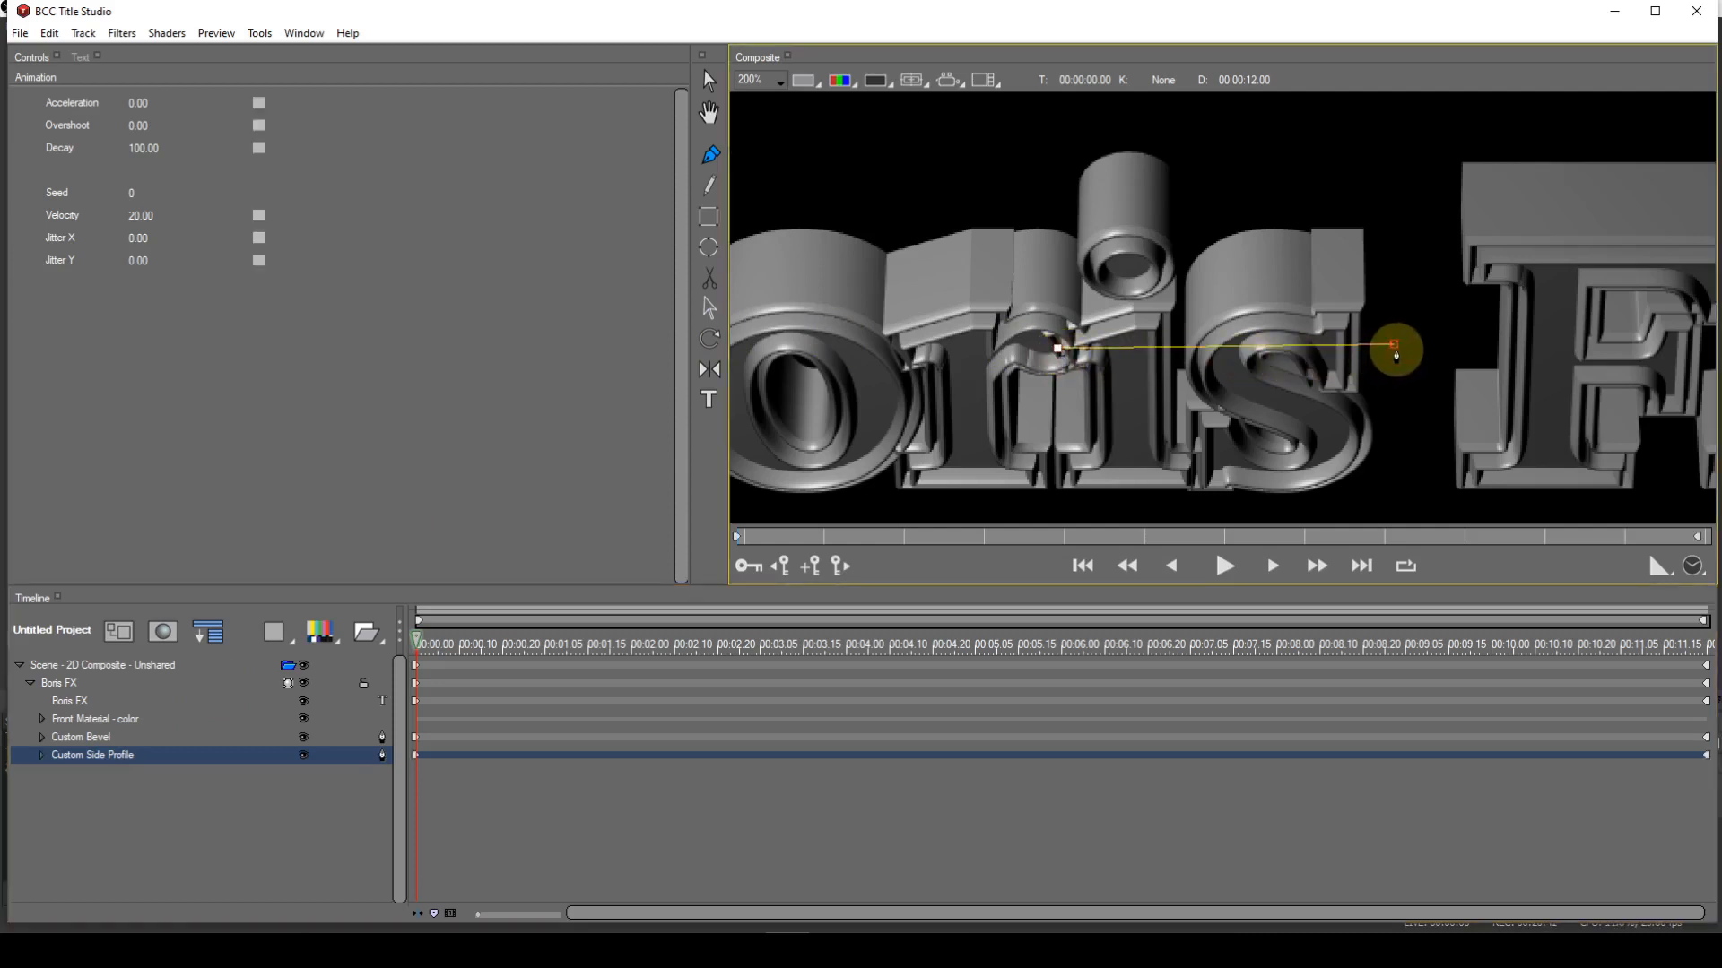
{"action": "left_click_drag", "start_coordinate": [1394, 346], "coordinate": [1394, 349]}
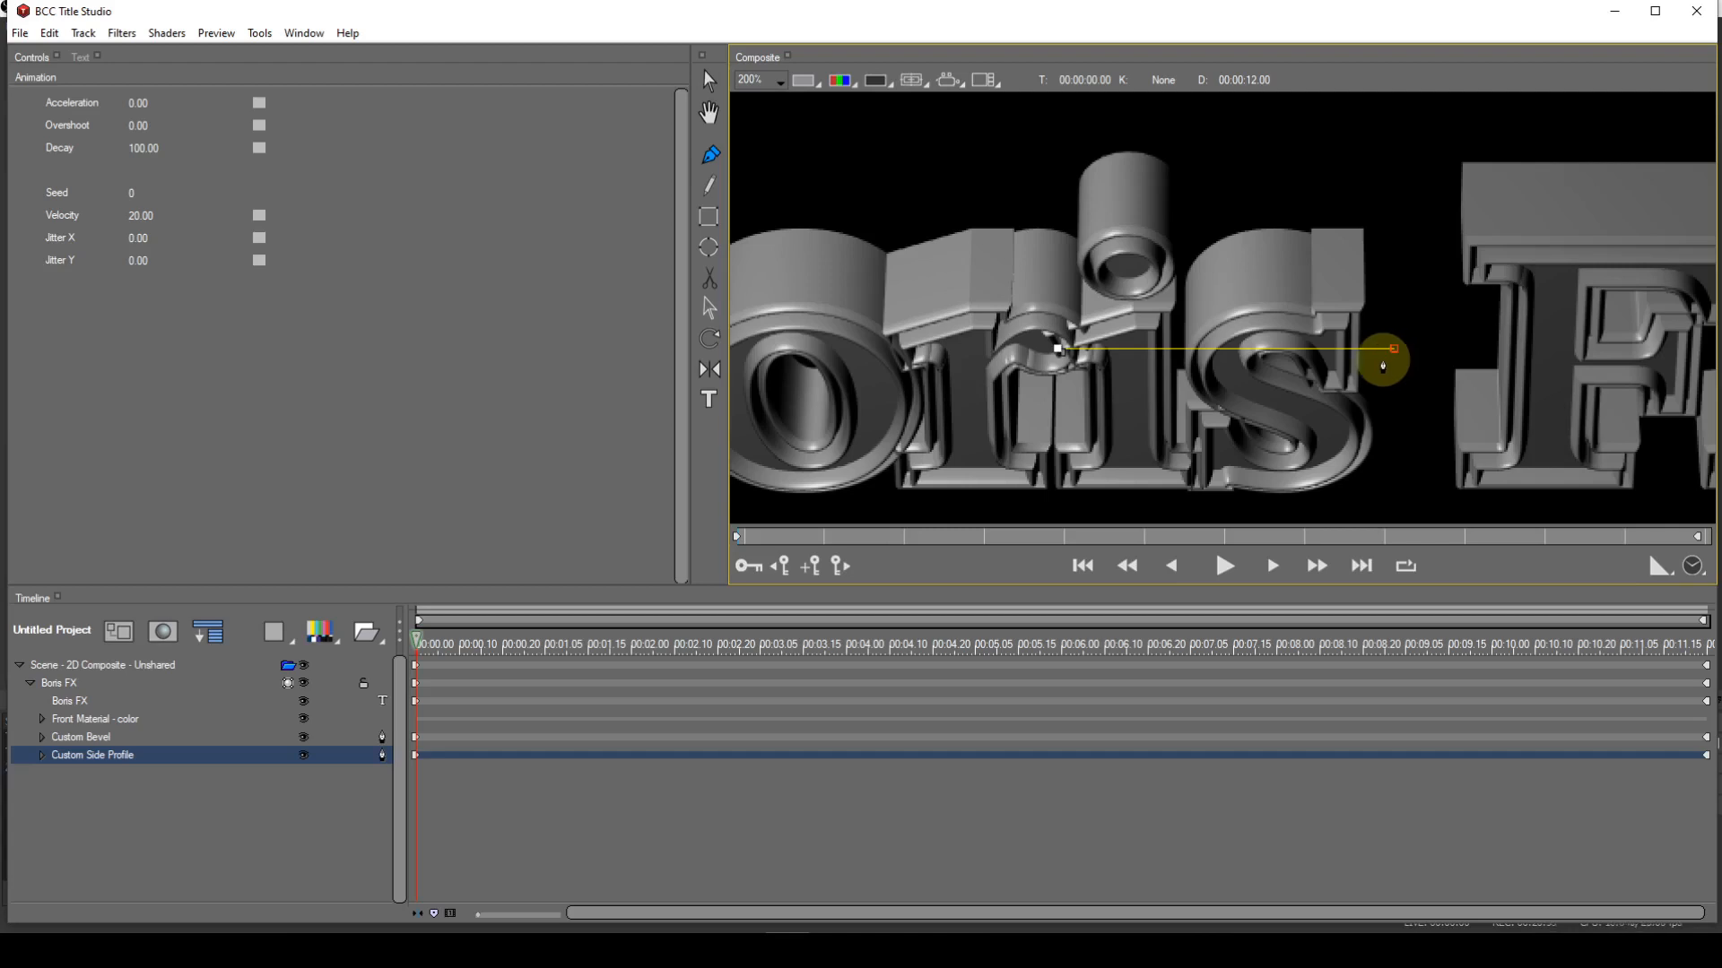
{"action": "left_click_drag", "start_coordinate": [1394, 351], "coordinate": [1062, 195]}
{"action": "left_click_drag", "start_coordinate": [1177, 201], "coordinate": [1329, 353]}
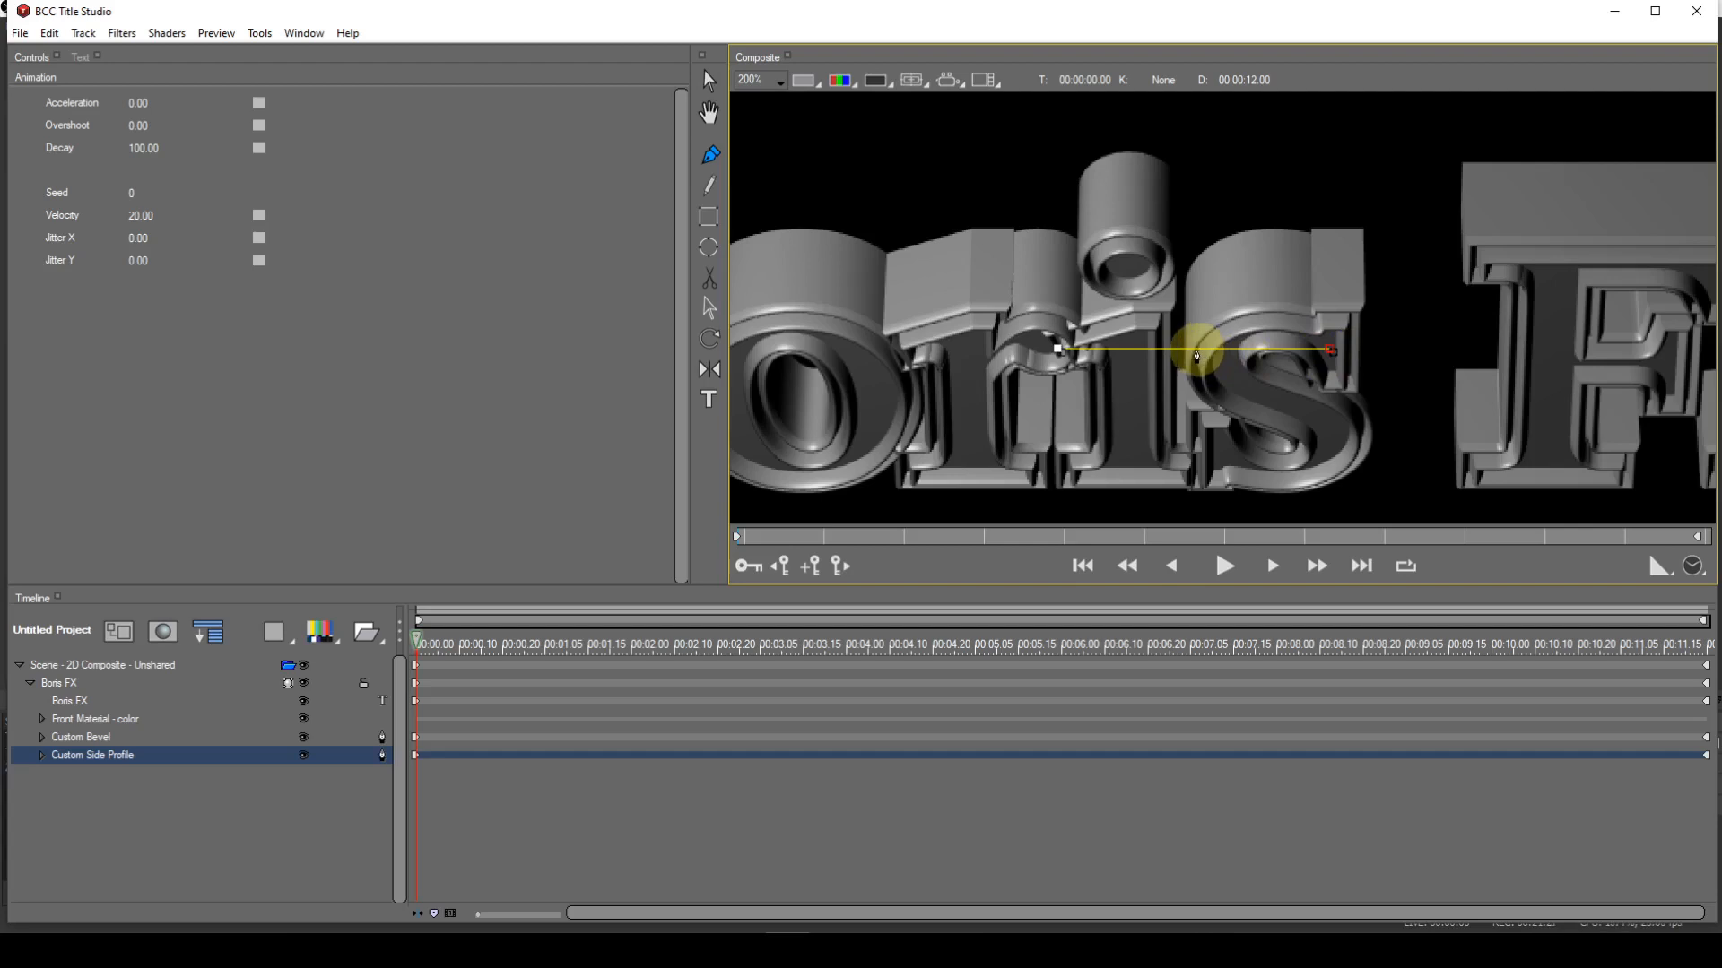
Step: Add a cusp point midway along the side profile path and try it above and below the end points
{"action": "left_click", "coordinate": [1193, 356], "text": "alt"}
{"action": "key", "text": "u"}
{"action": "left_click_drag", "start_coordinate": [1192, 352], "coordinate": [1193, 320]}
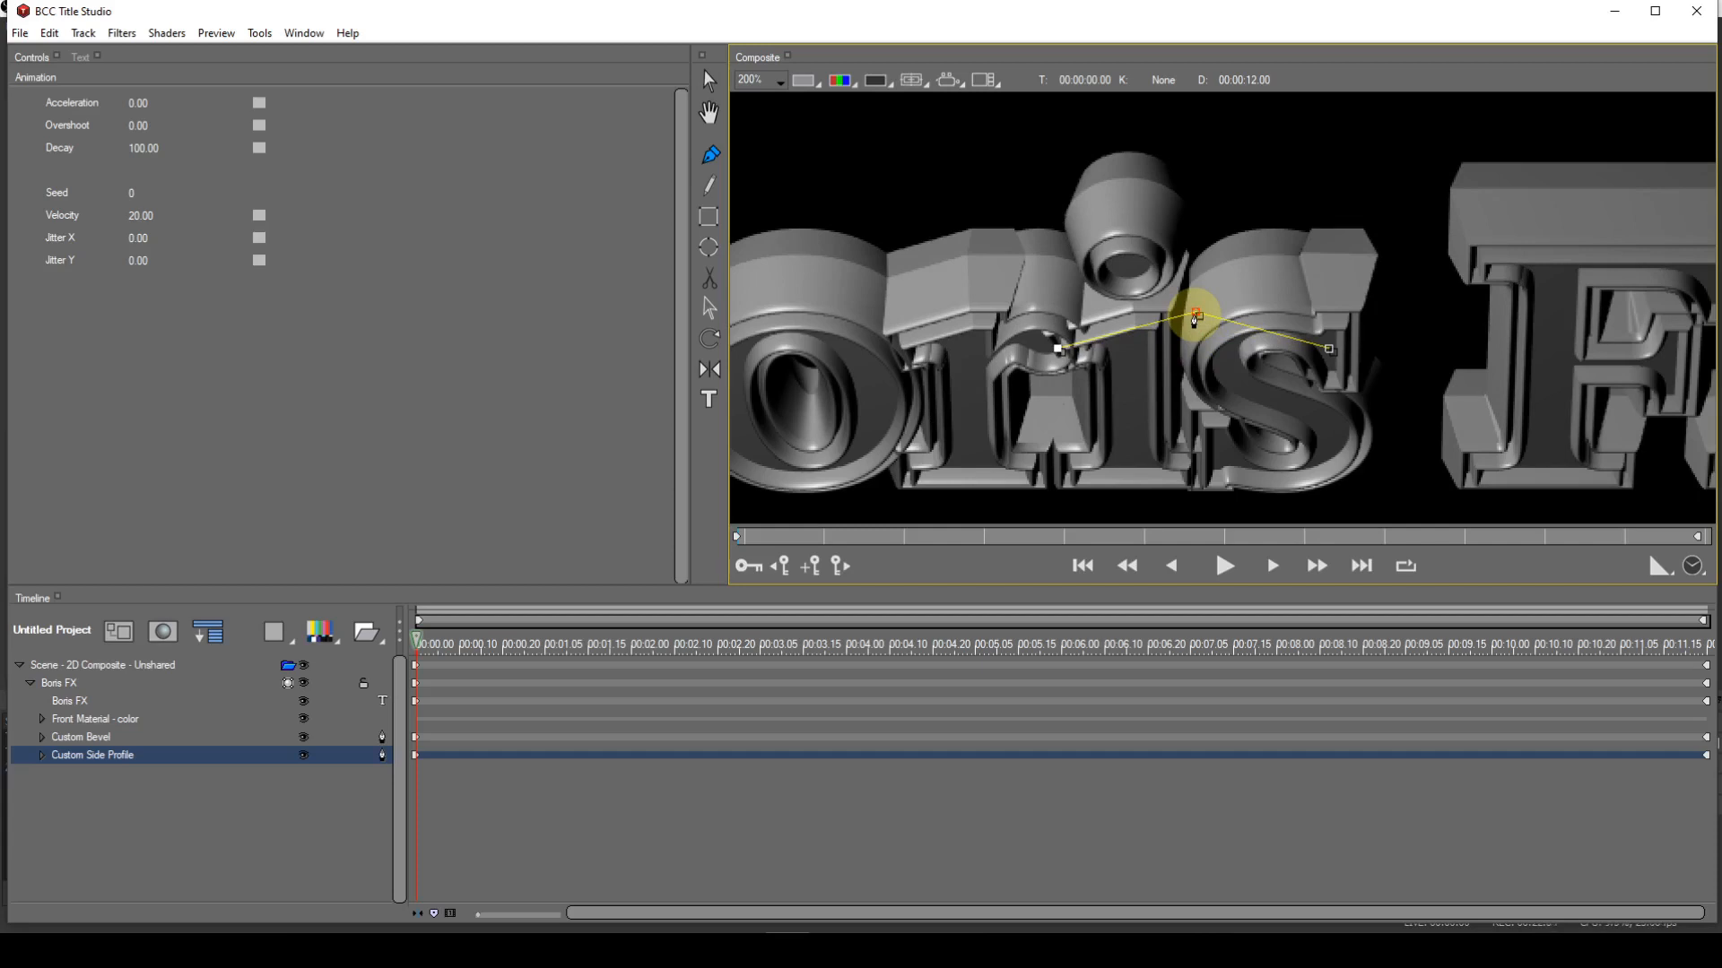
{"action": "left_click_drag", "start_coordinate": [1198, 316], "coordinate": [1194, 371]}
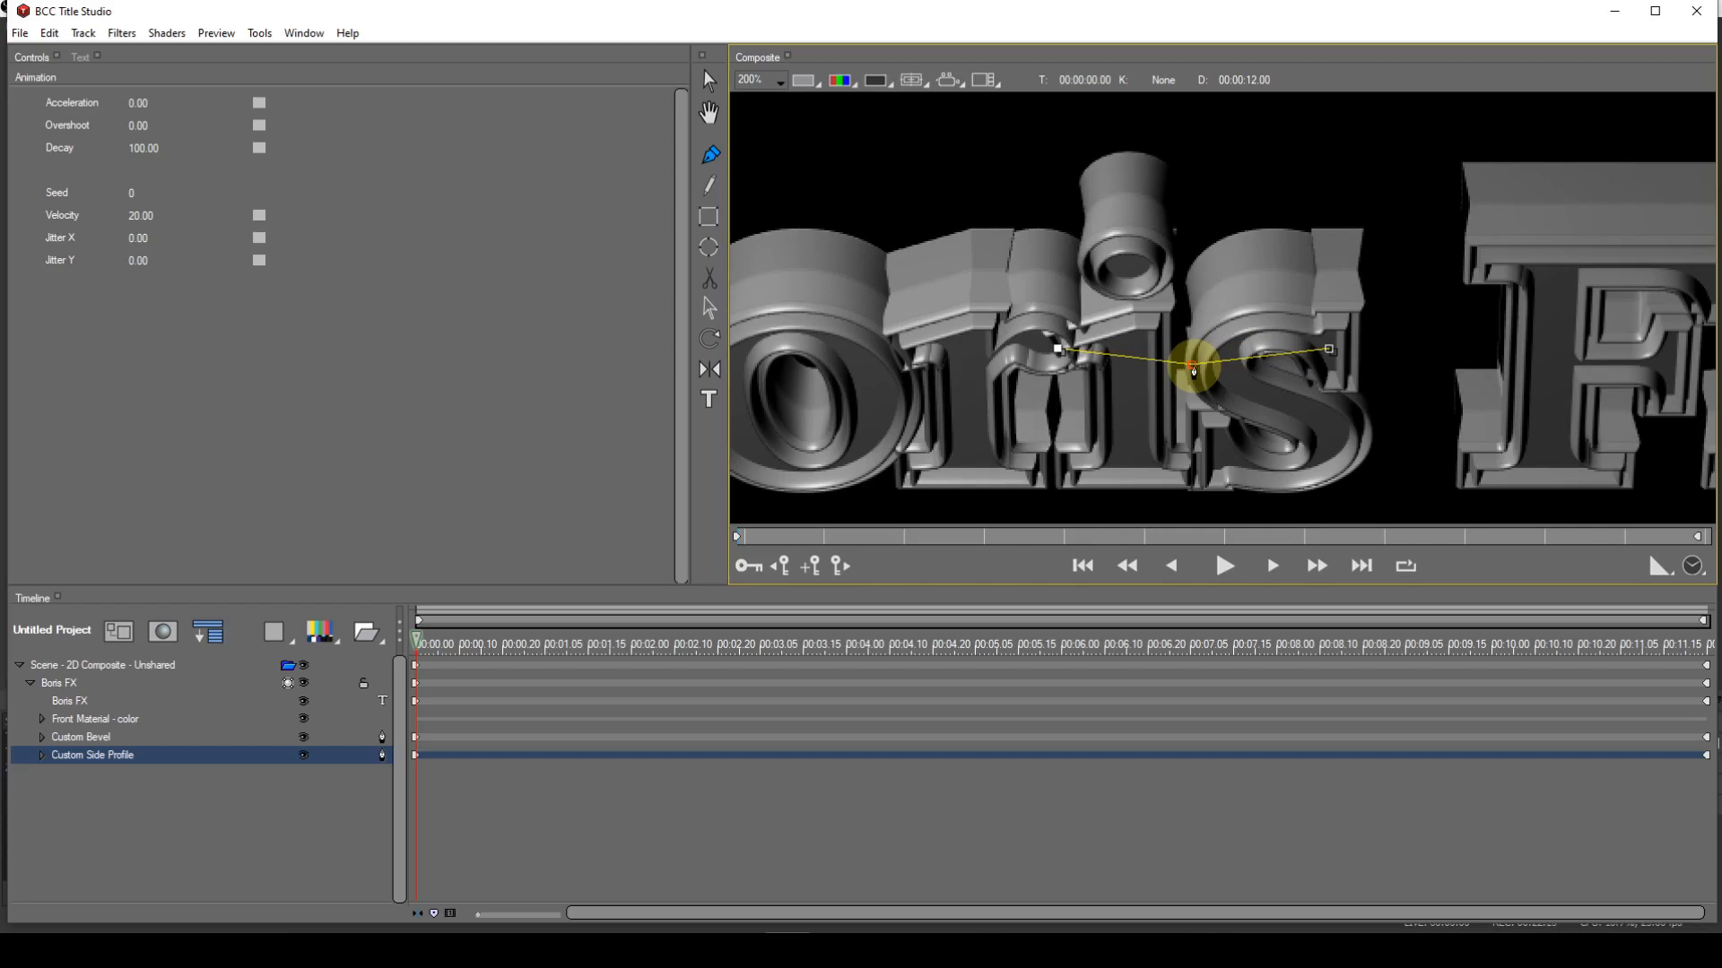
Step: Raise the middle side profile point above the end points and make it smooth to form a rounded bulge
{"action": "left_click_drag", "start_coordinate": [1194, 371], "coordinate": [1190, 322]}
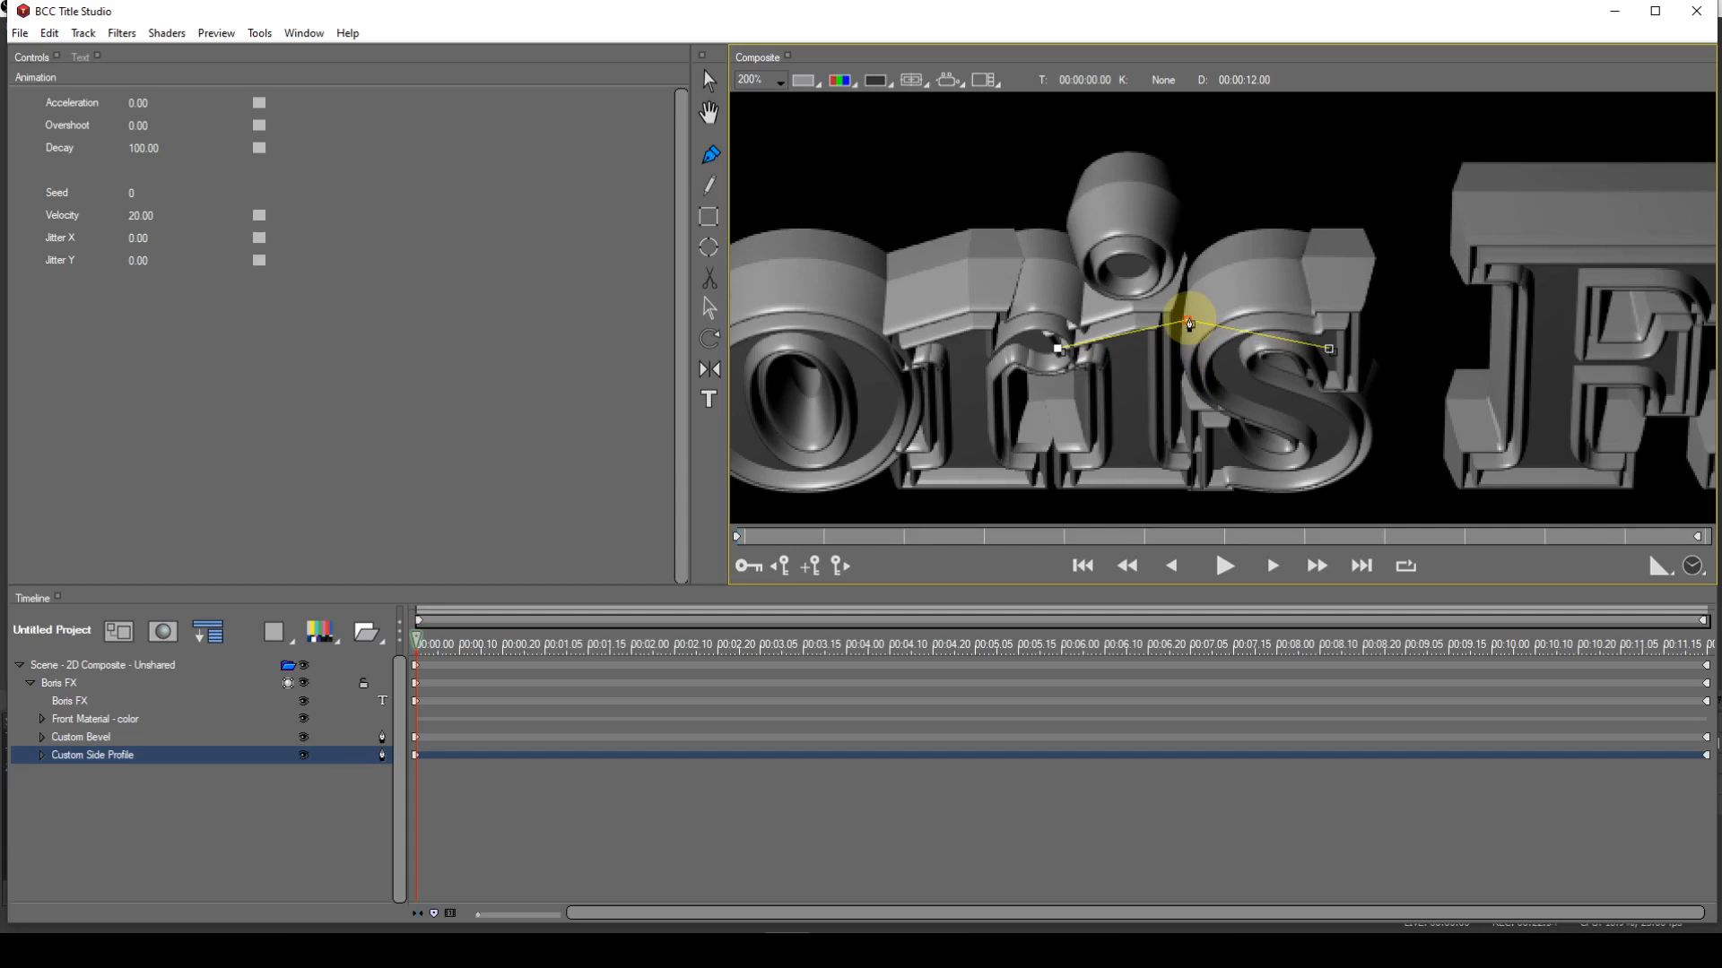
{"action": "key", "text": "y"}
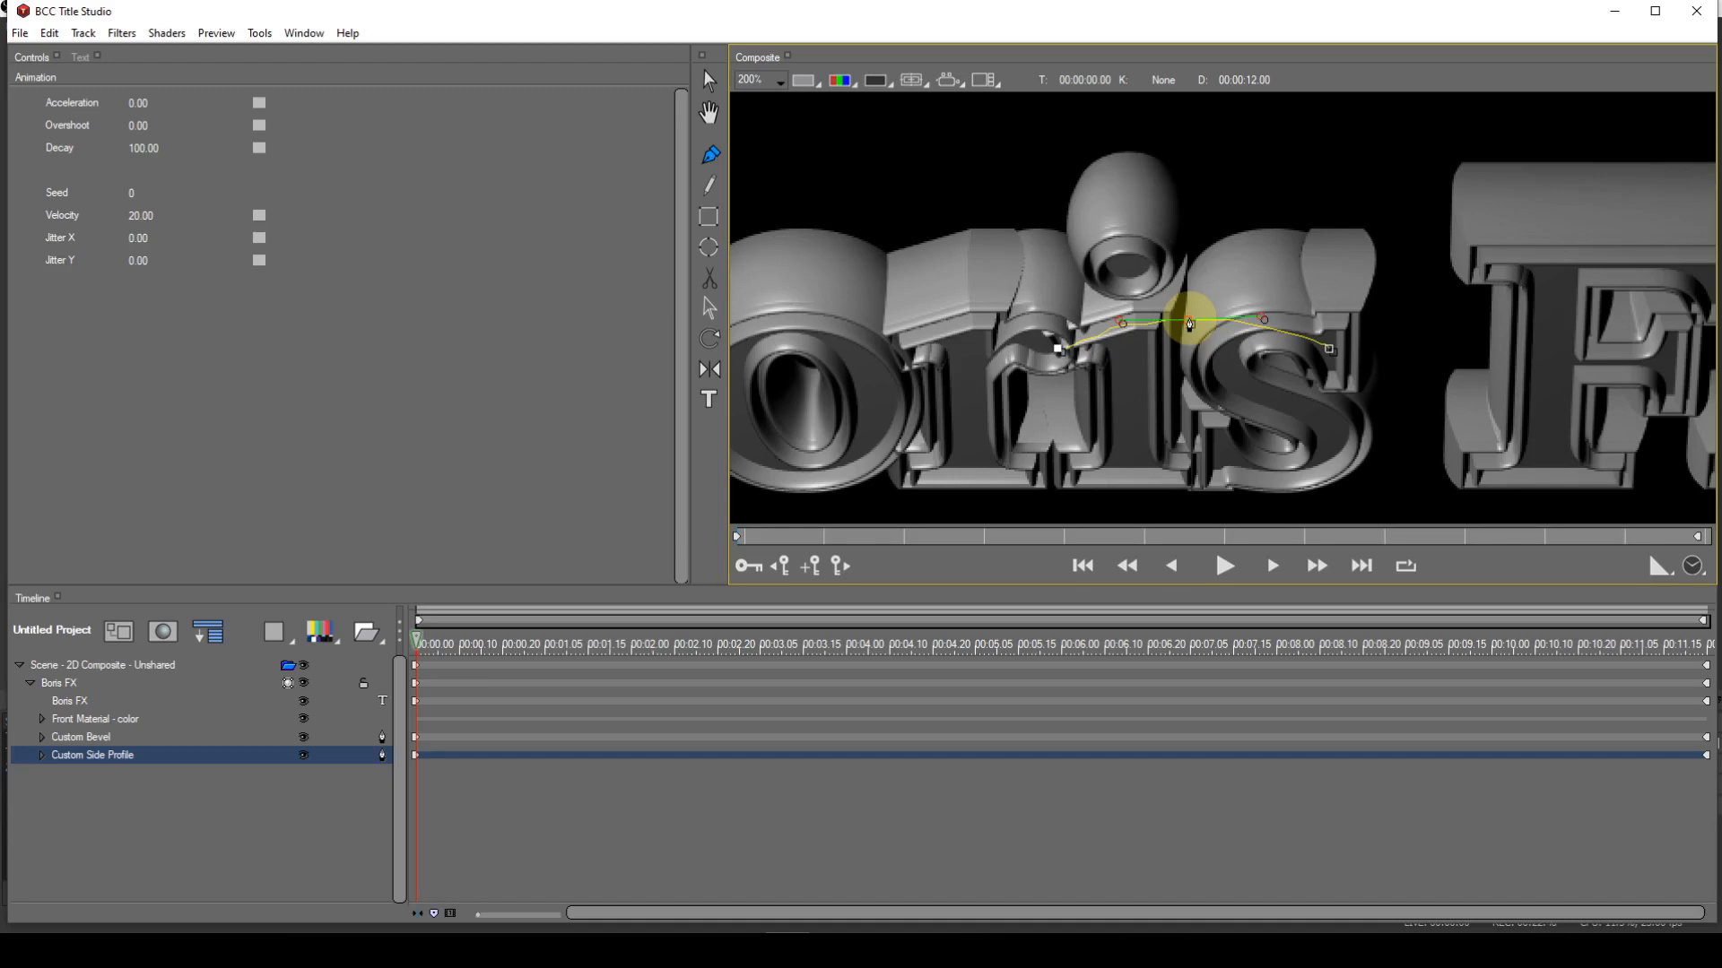
{"action": "left_click_drag", "start_coordinate": [1189, 321], "coordinate": [1189, 313]}
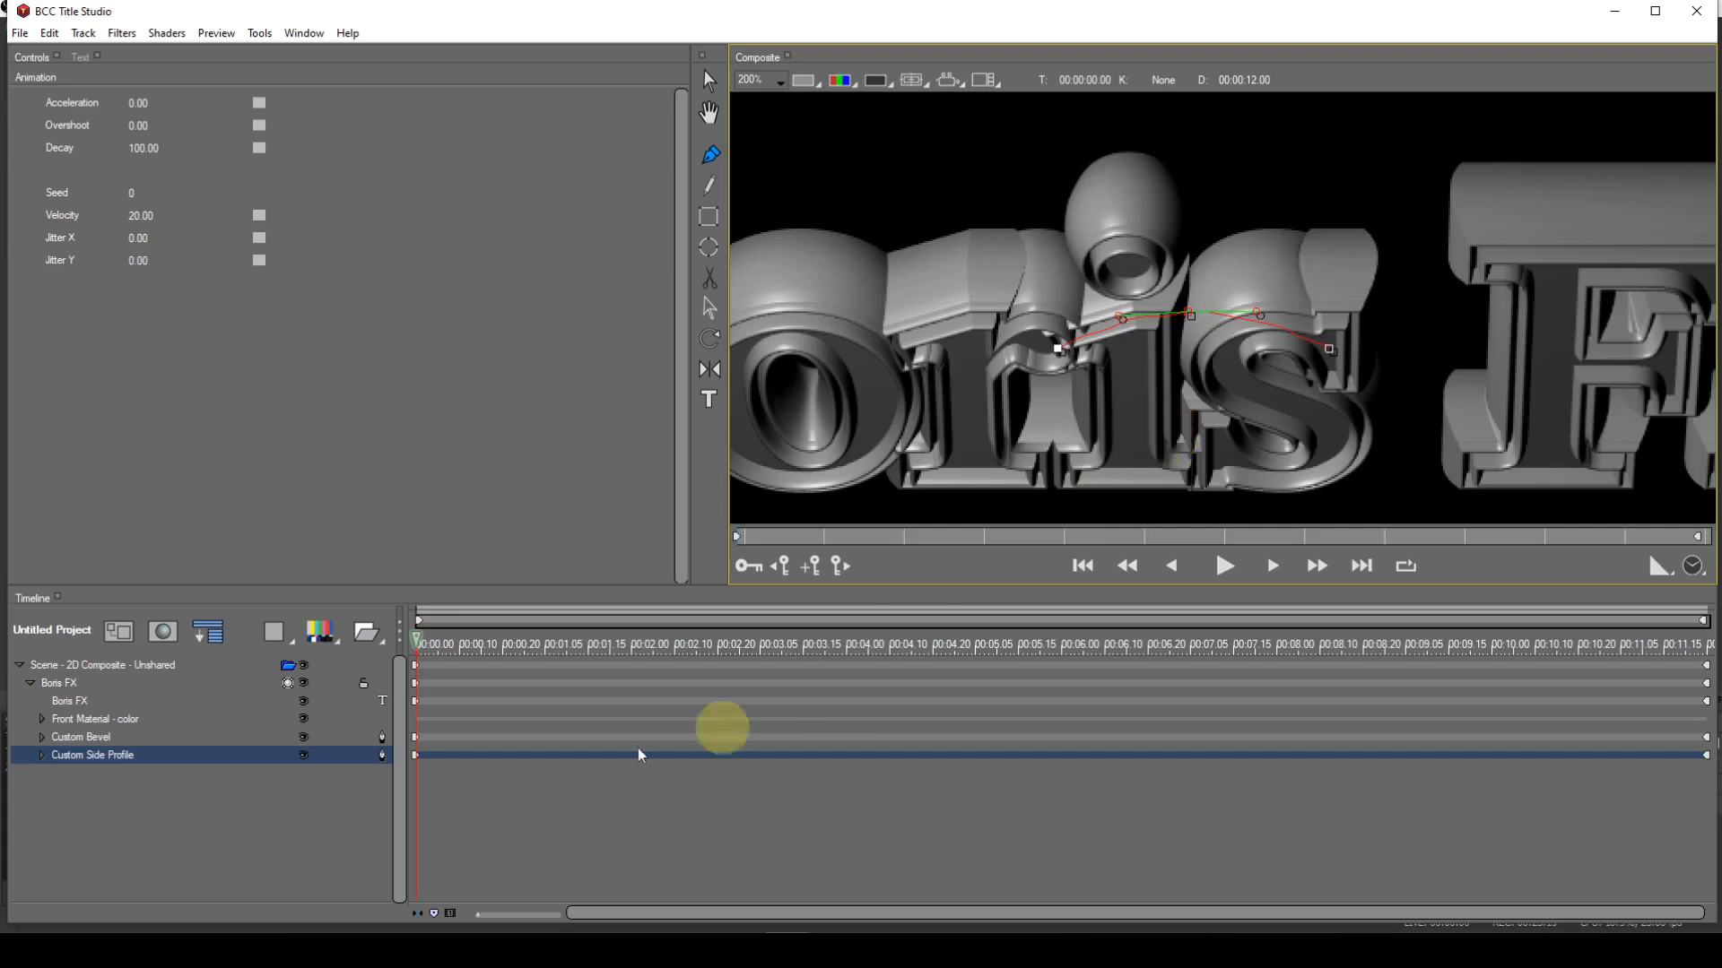
Step: Set the interpolation of the Boris FX container's Extrusion, Bevel Amount and Bevel Depth to None, resetting them to 1.50, 0.20 and 0.00
{"action": "left_click", "coordinate": [56, 686]}
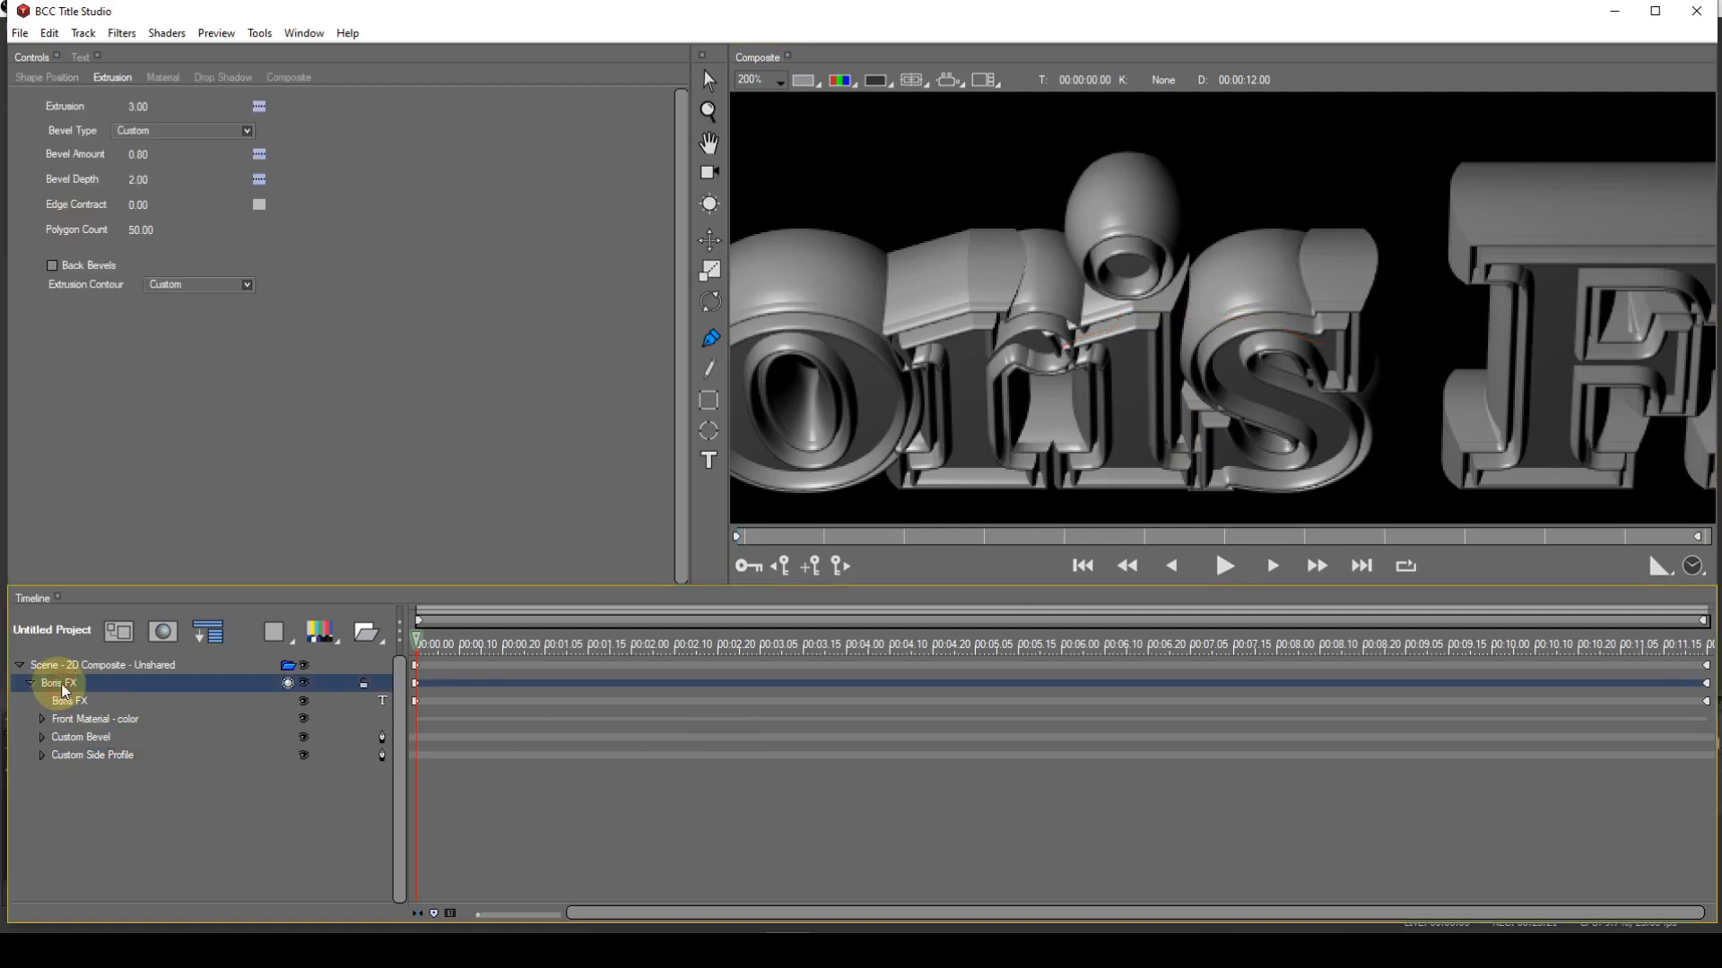
{"action": "left_click", "coordinate": [261, 109]}
{"action": "left_click", "coordinate": [271, 111]}
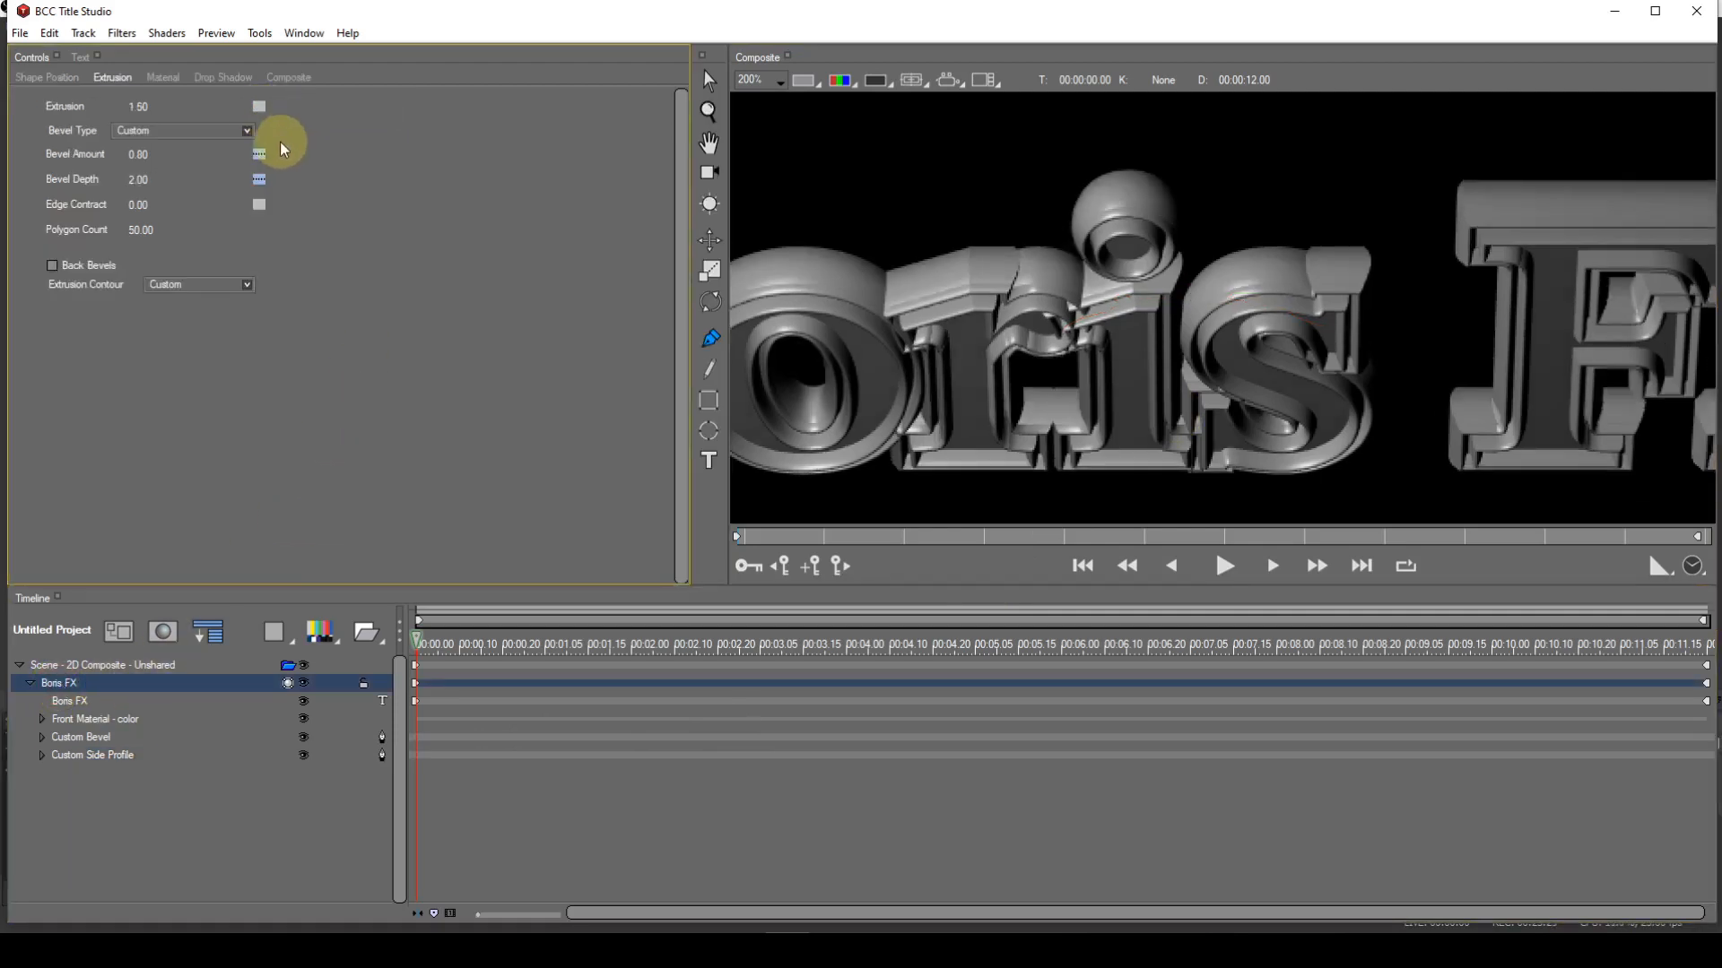
{"action": "left_click", "coordinate": [260, 154]}
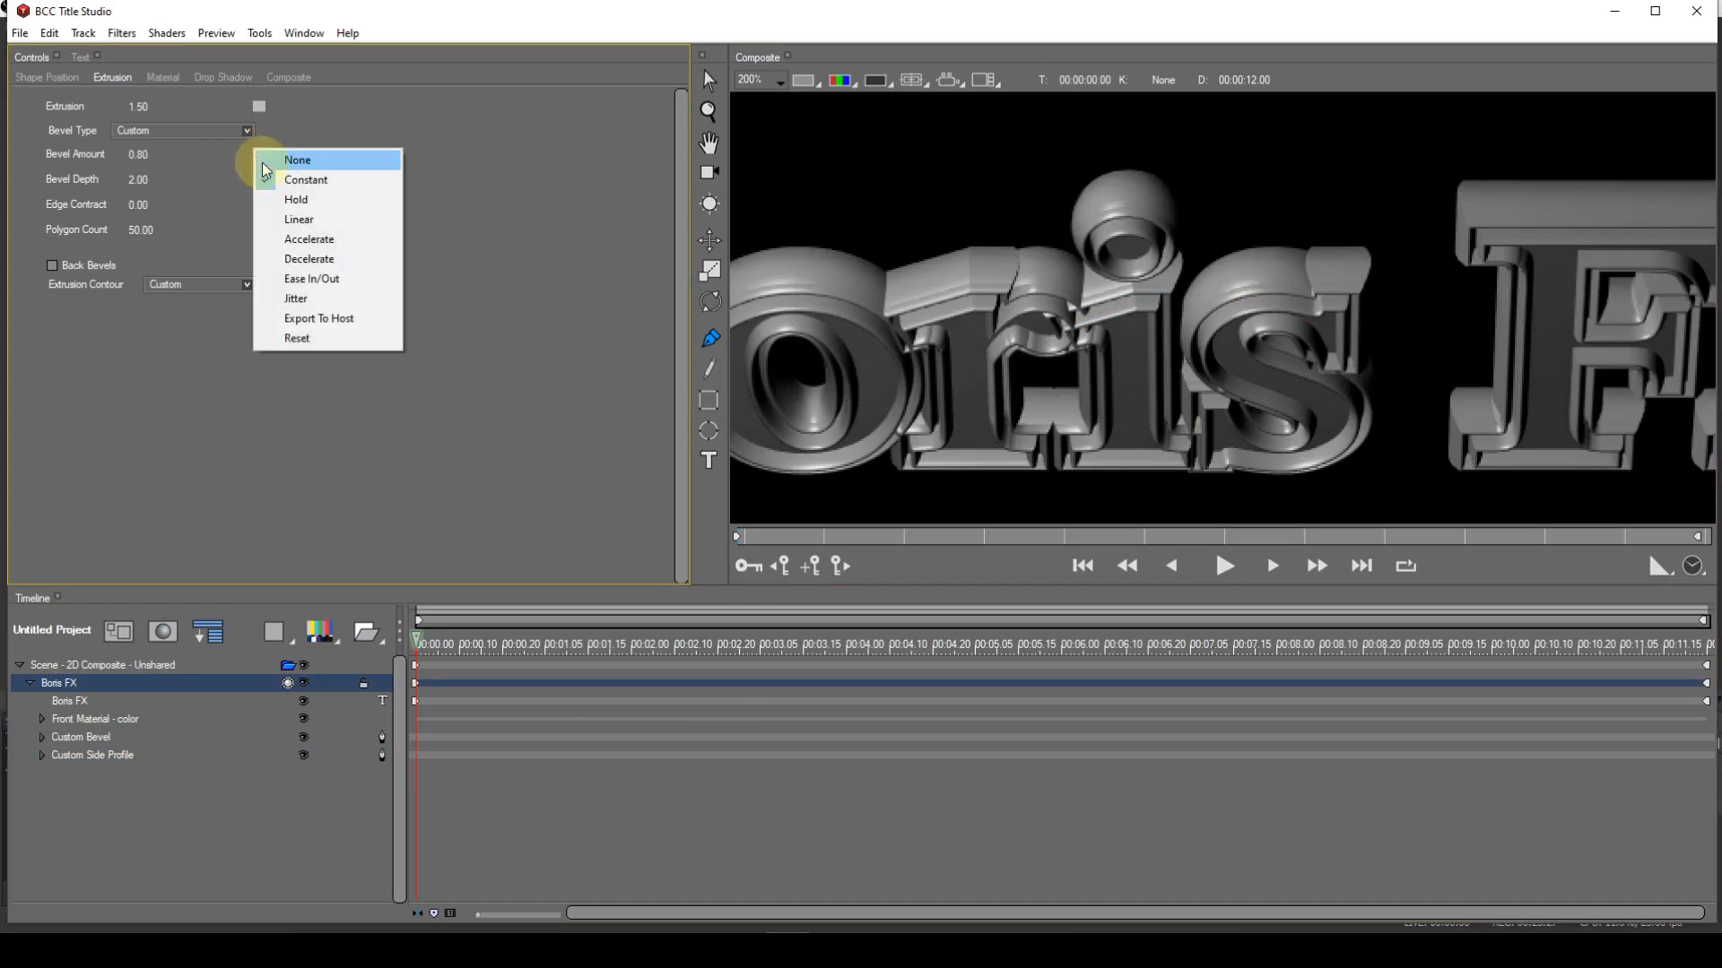
{"action": "left_click", "coordinate": [266, 163]}
{"action": "left_click", "coordinate": [261, 182]}
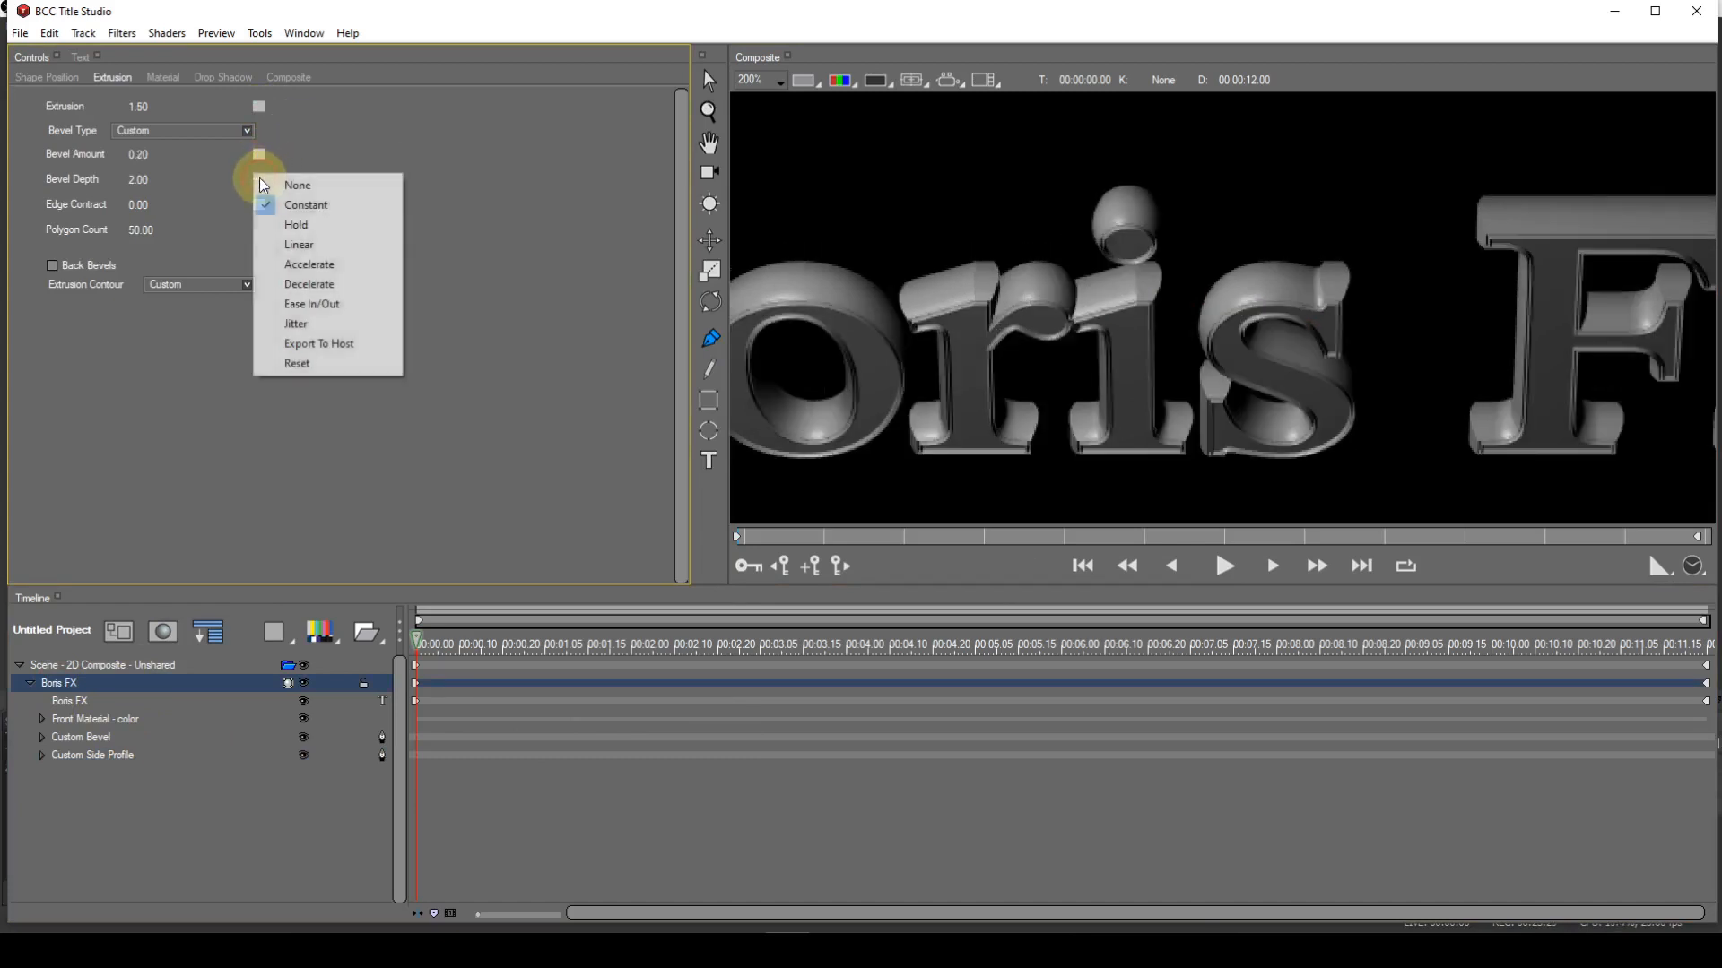
{"action": "left_click", "coordinate": [266, 184]}
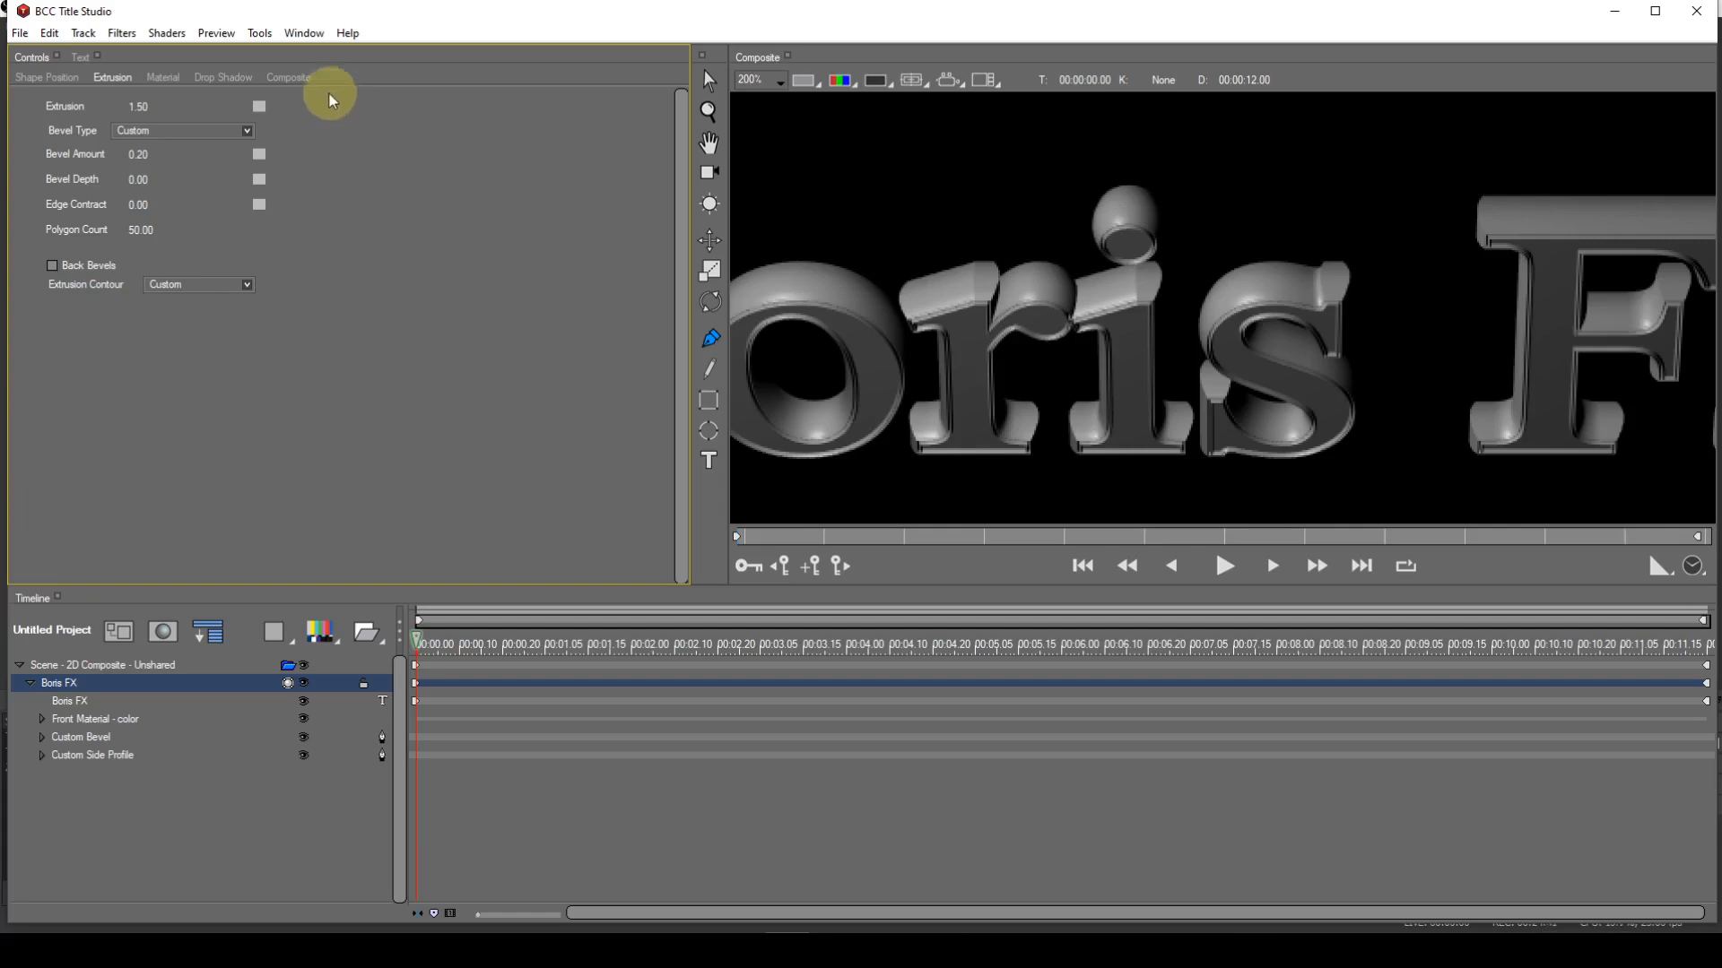
Step: Save the text's current custom extrusion as a new extrusion style named "My Extrusion" in the customContours palette
{"action": "left_click", "coordinate": [305, 33]}
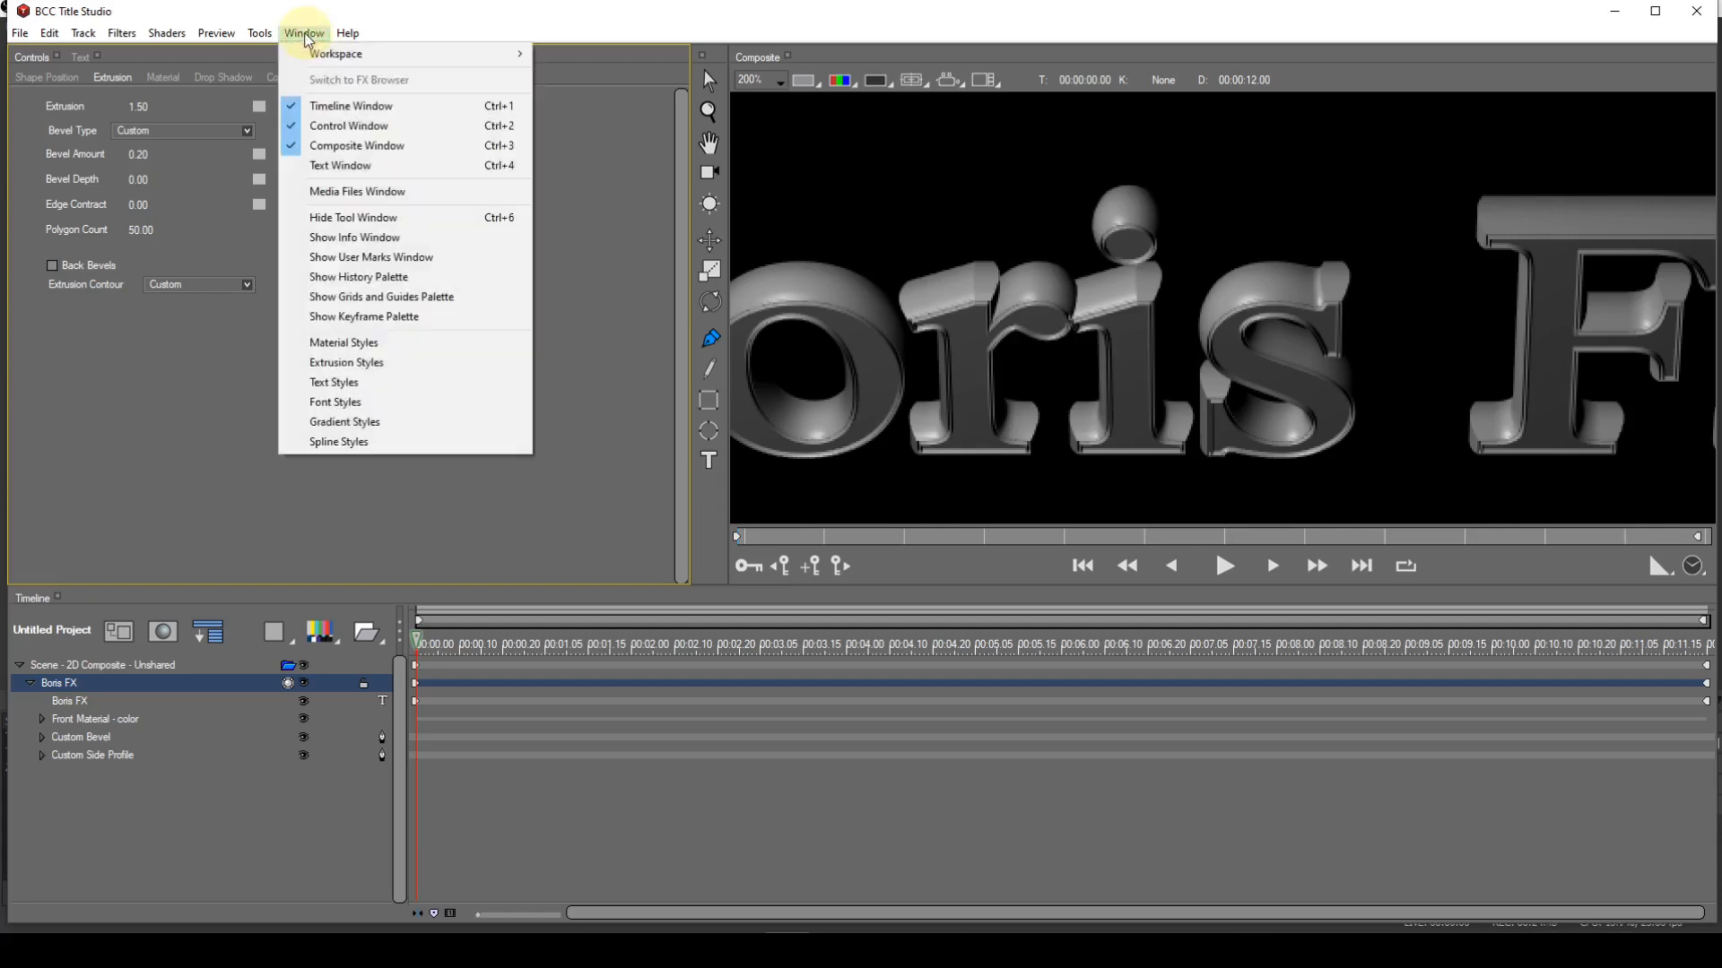
{"action": "left_click", "coordinate": [362, 364]}
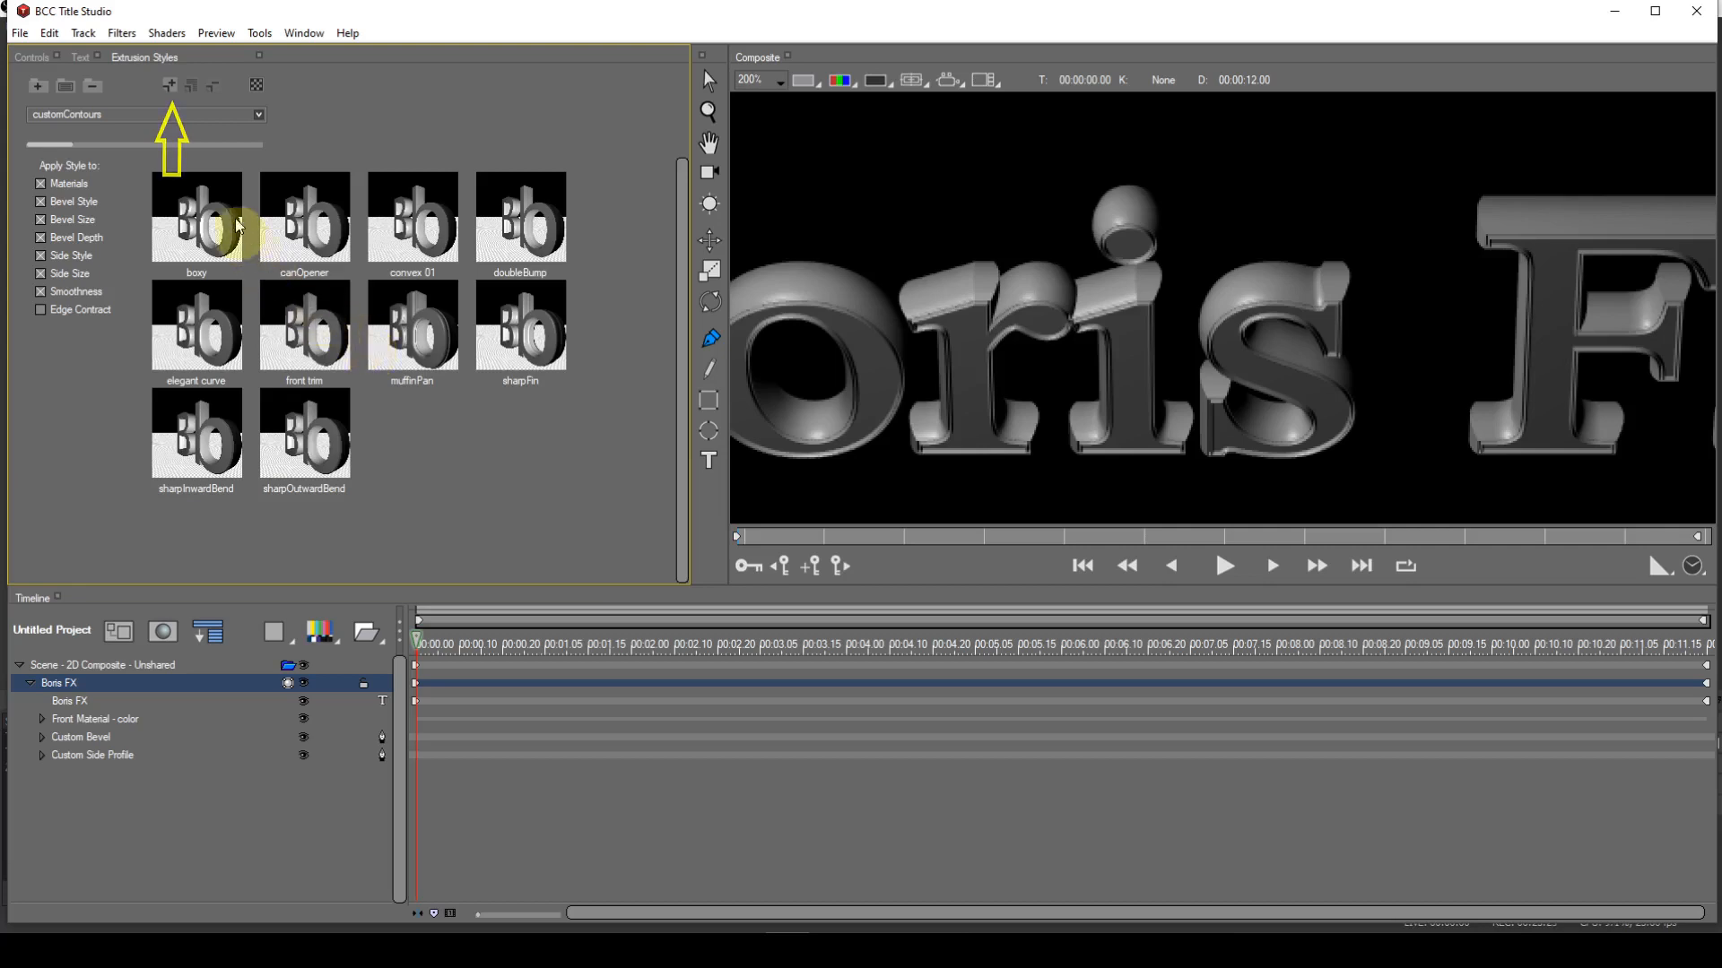
{"action": "left_click", "coordinate": [172, 88]}
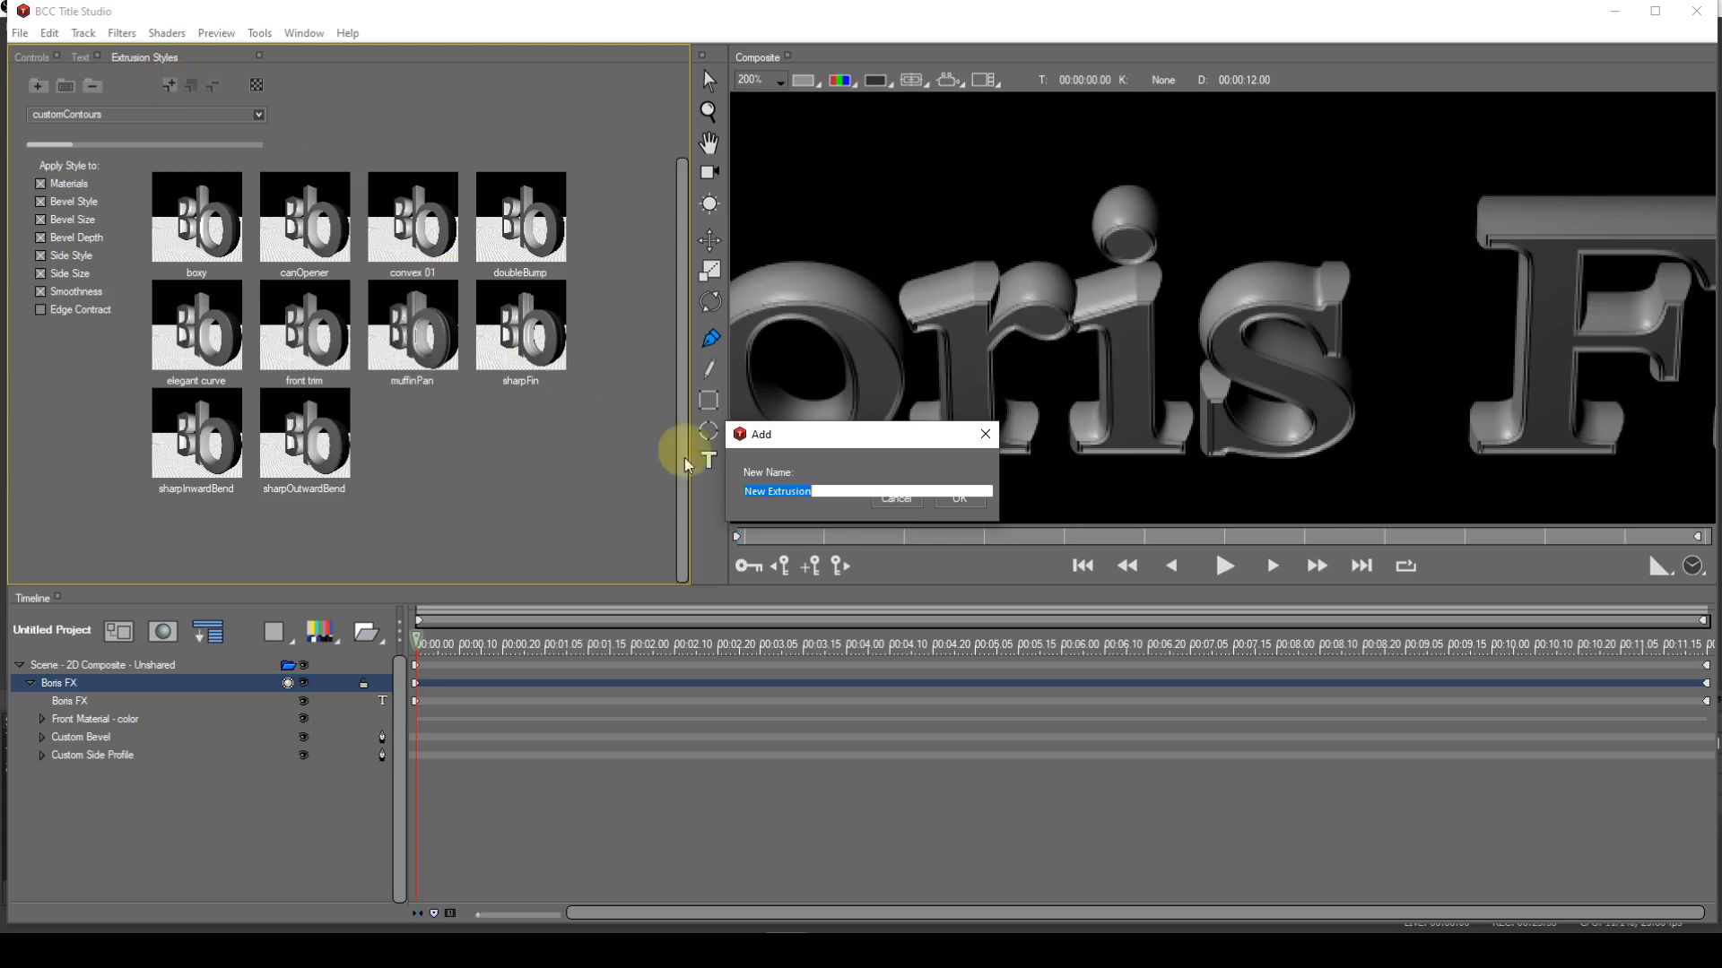
{"action": "left_click", "coordinate": [767, 493]}
{"action": "key", "text": "BackSpace"}
{"action": "key", "text": "BackSpace"}
{"action": "key", "text": "BackSpace"}
{"action": "key", "text": "BackSpace"}
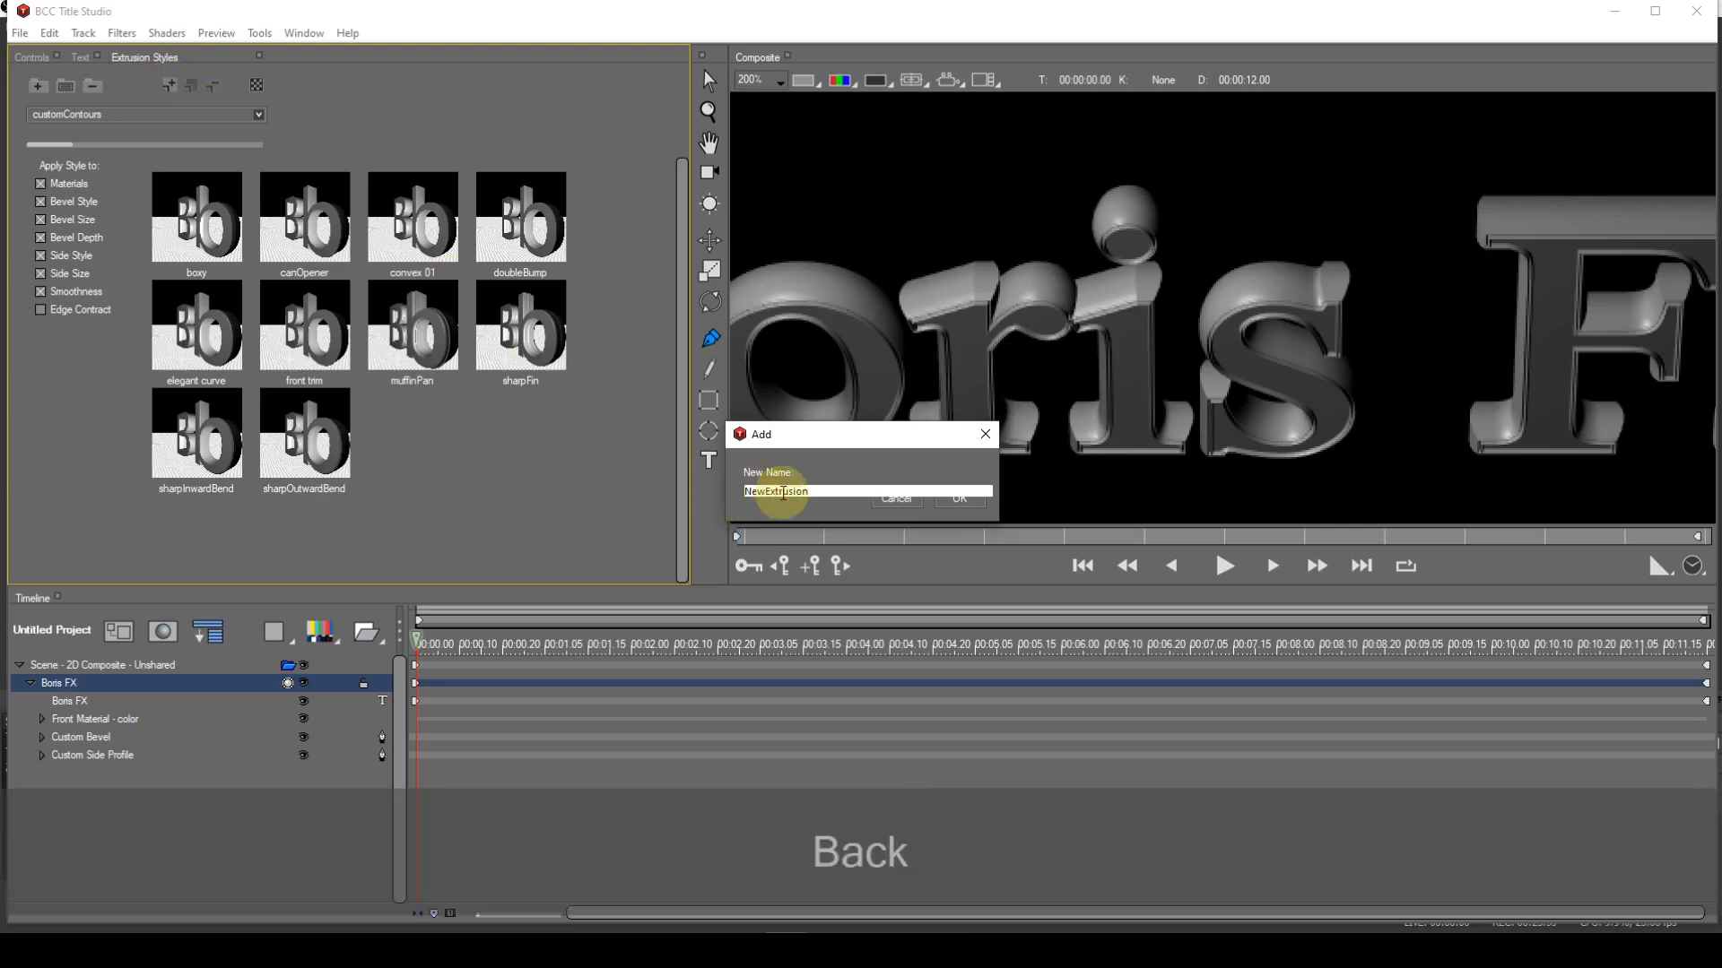
{"action": "type", "text": "My"}
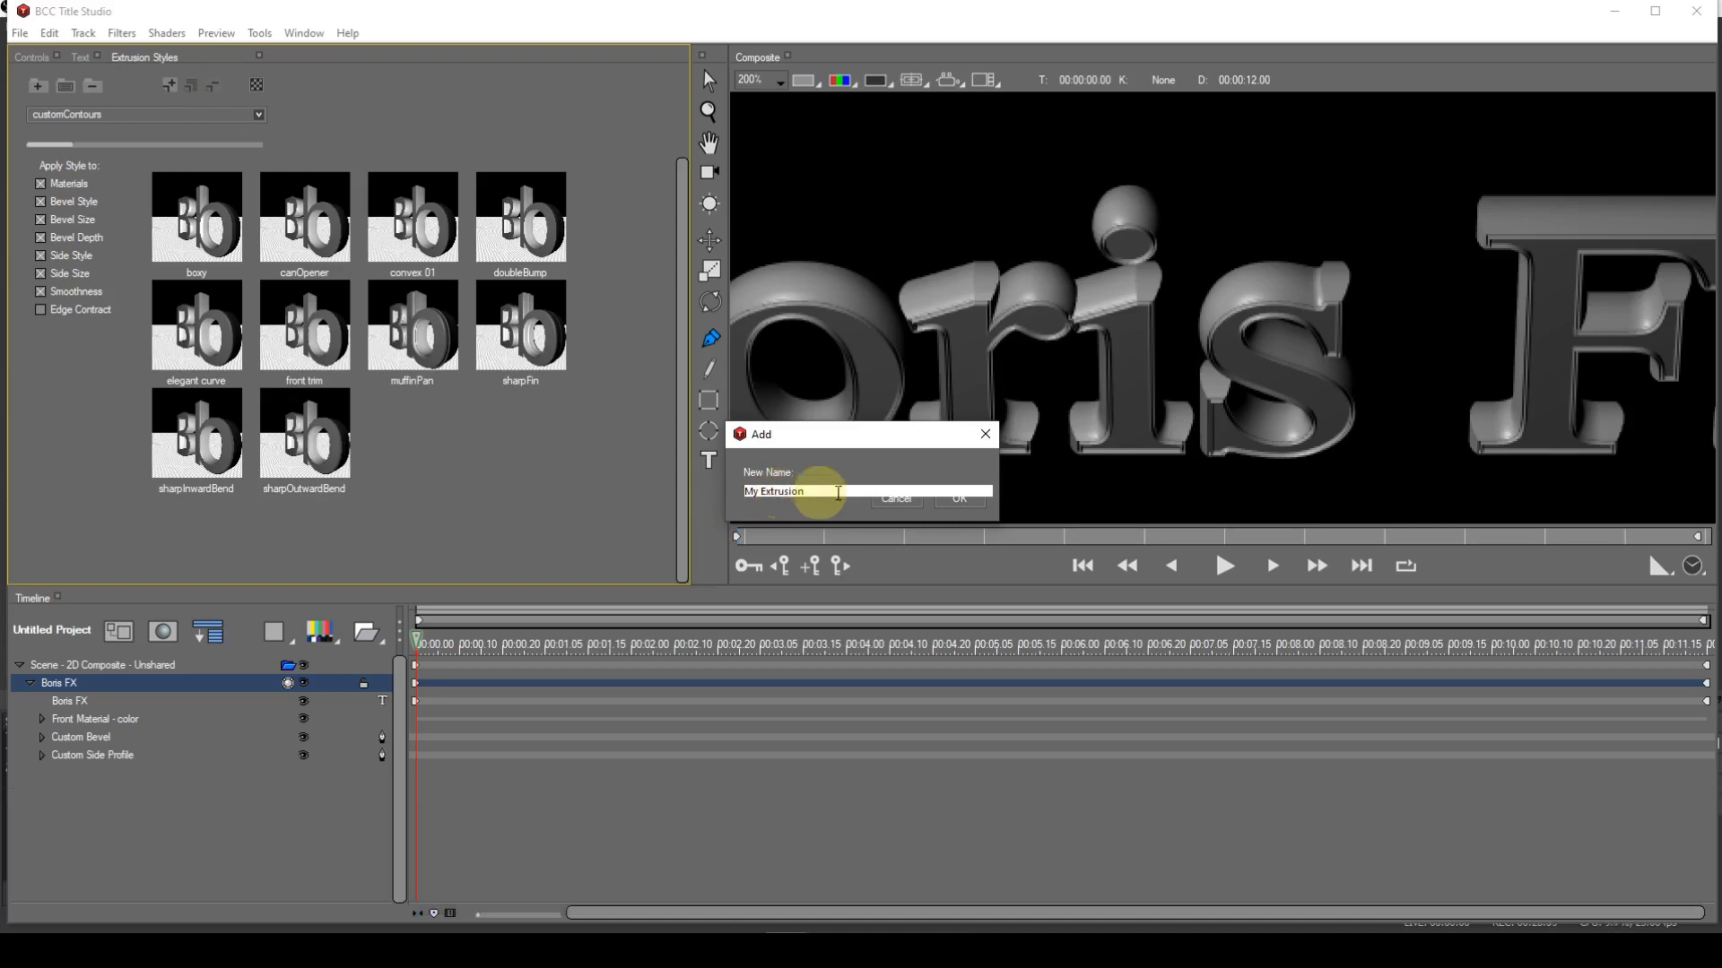
{"action": "left_click", "coordinate": [953, 500]}
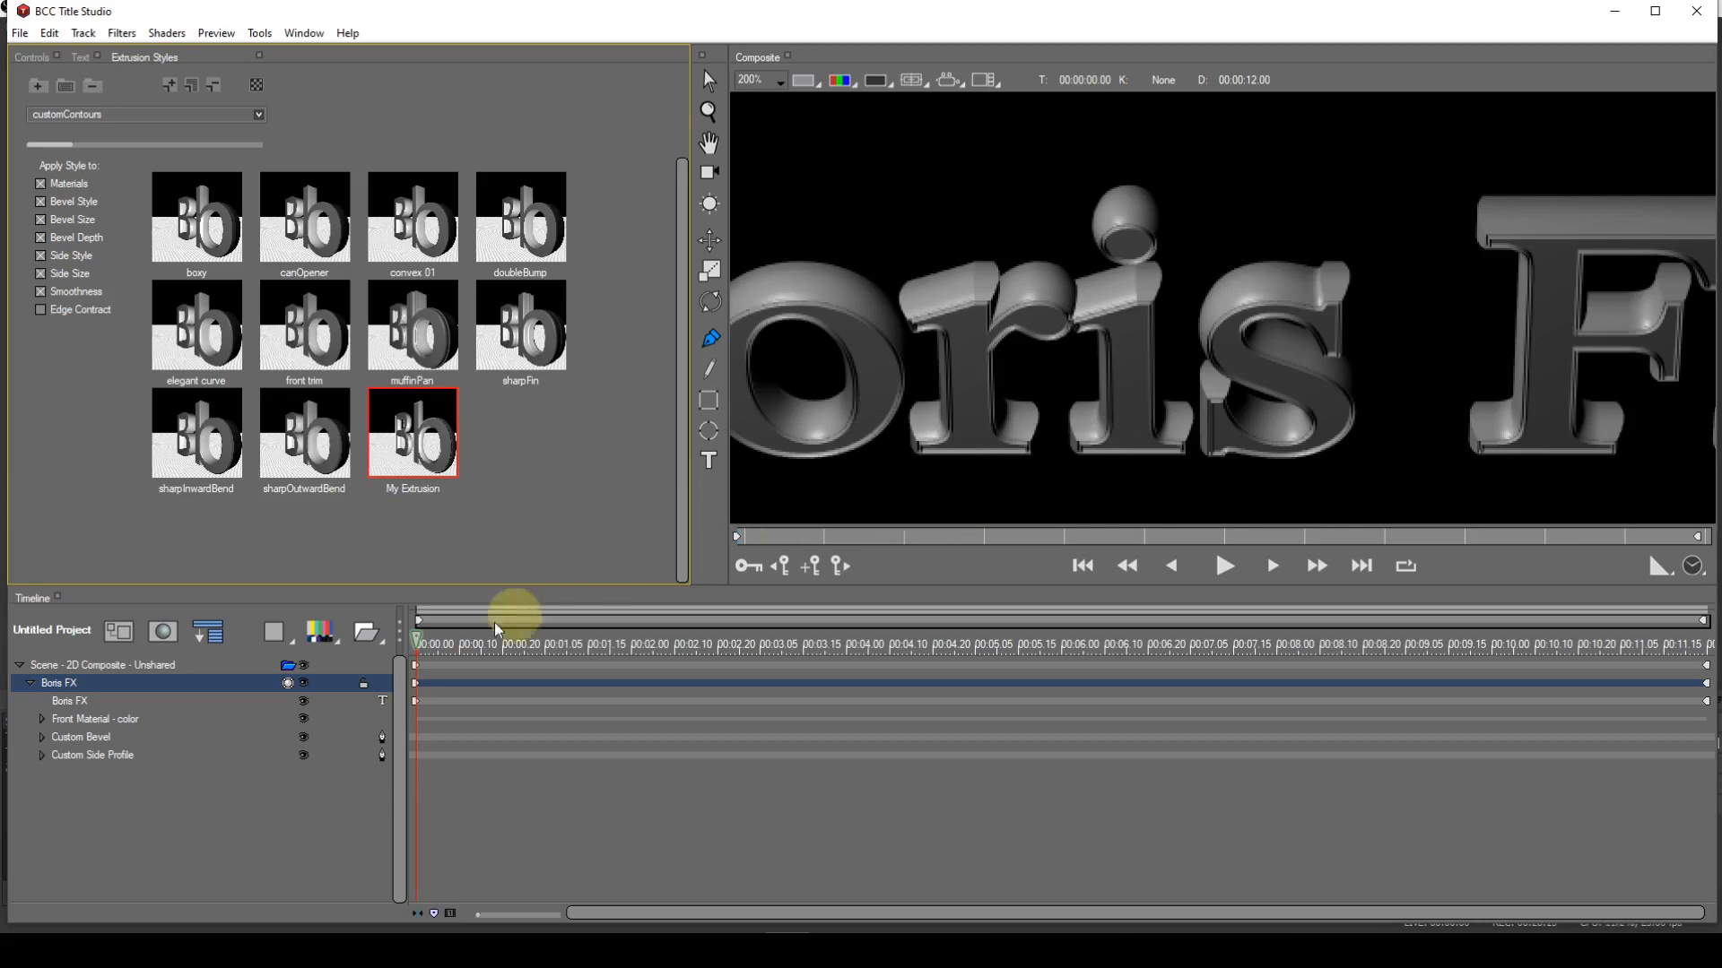
Step: Delete the Boris FX container from the timeline and add a new Extruded Text track in its place
{"action": "left_click", "coordinate": [65, 691]}
{"action": "key", "text": "Delete"}
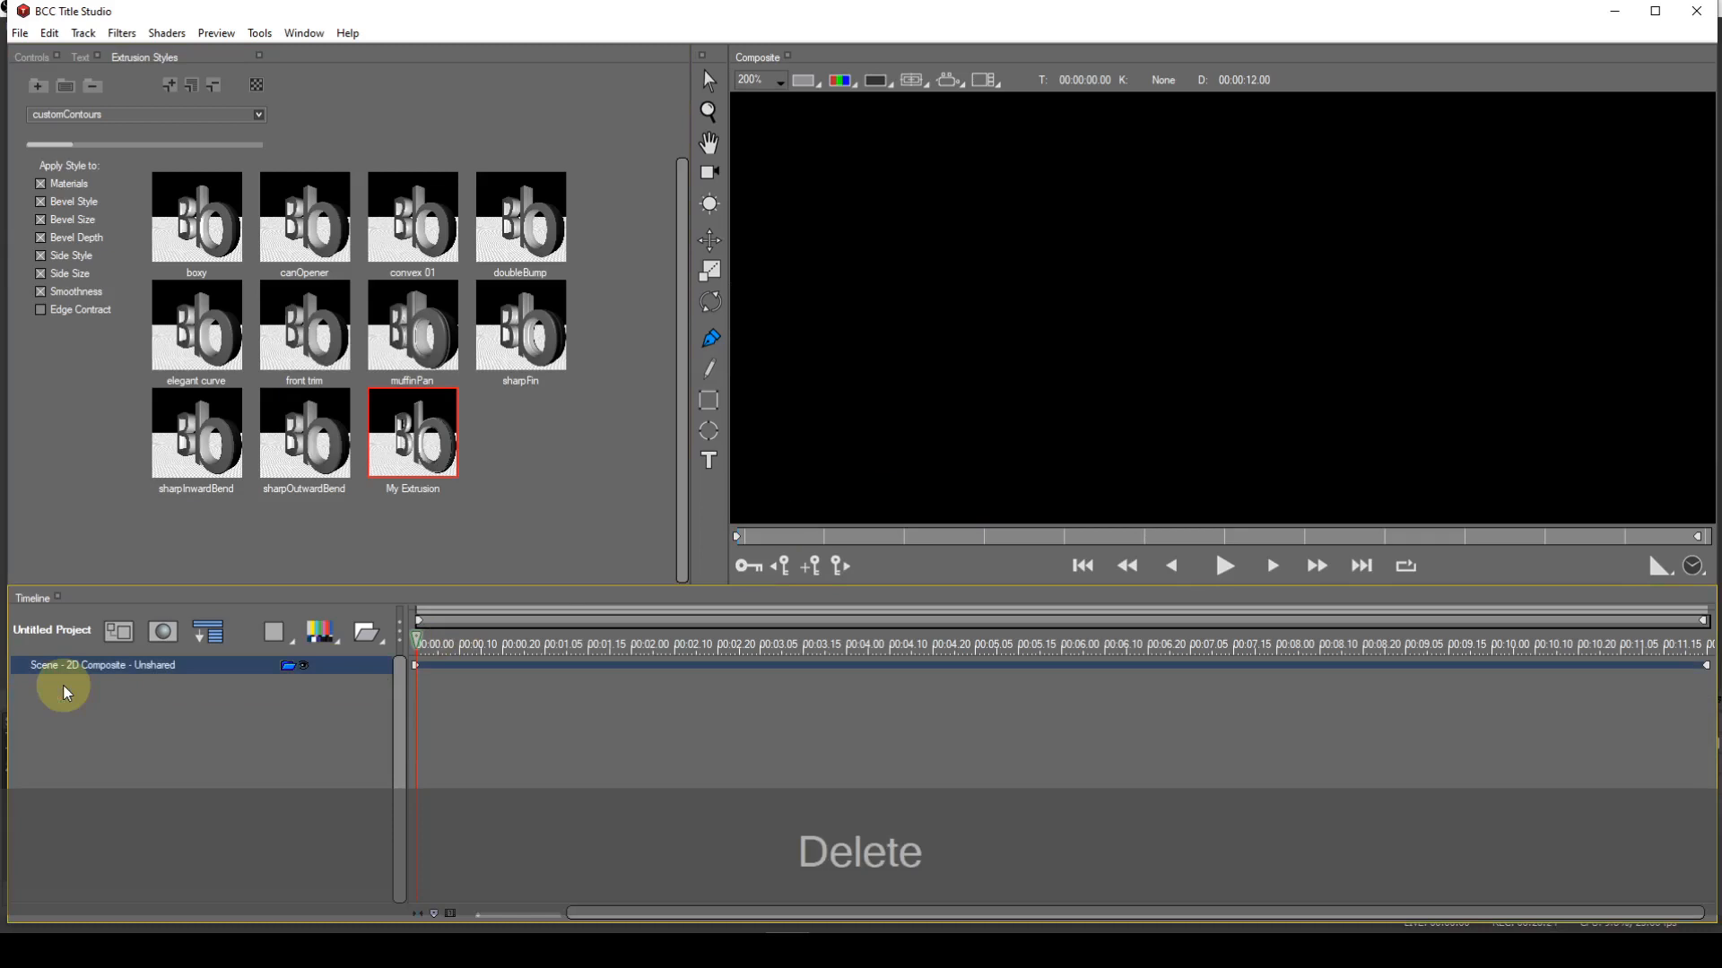
{"action": "left_click", "coordinate": [323, 637]}
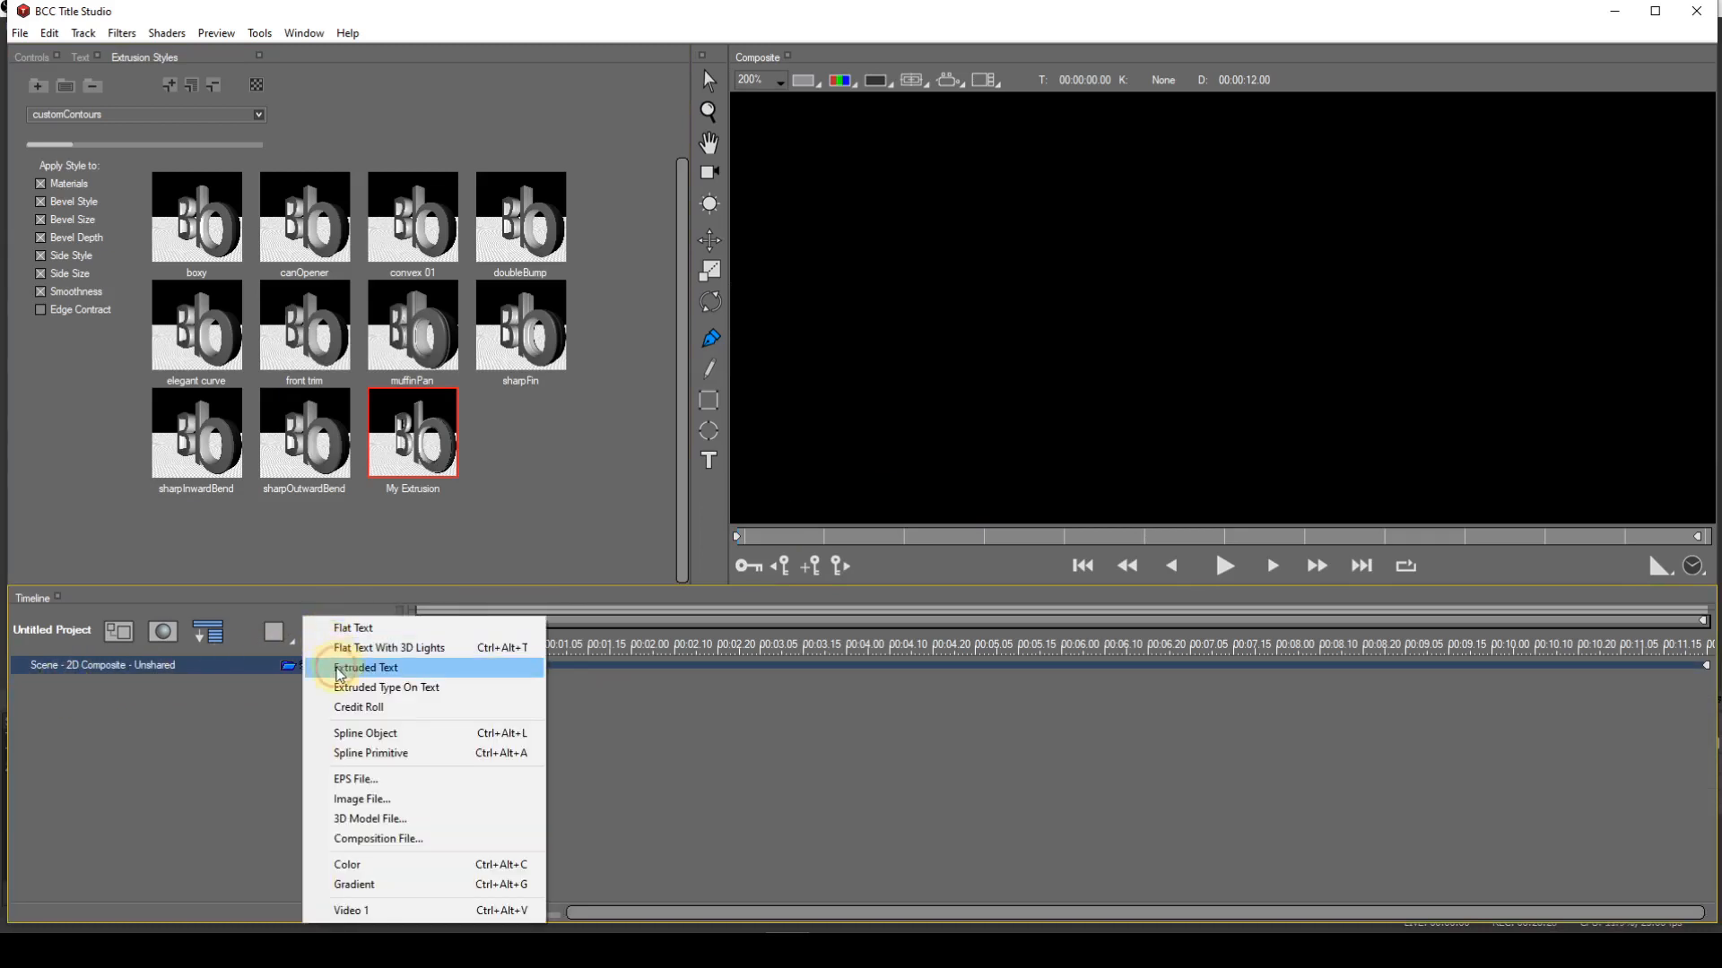
{"action": "left_click", "coordinate": [340, 675]}
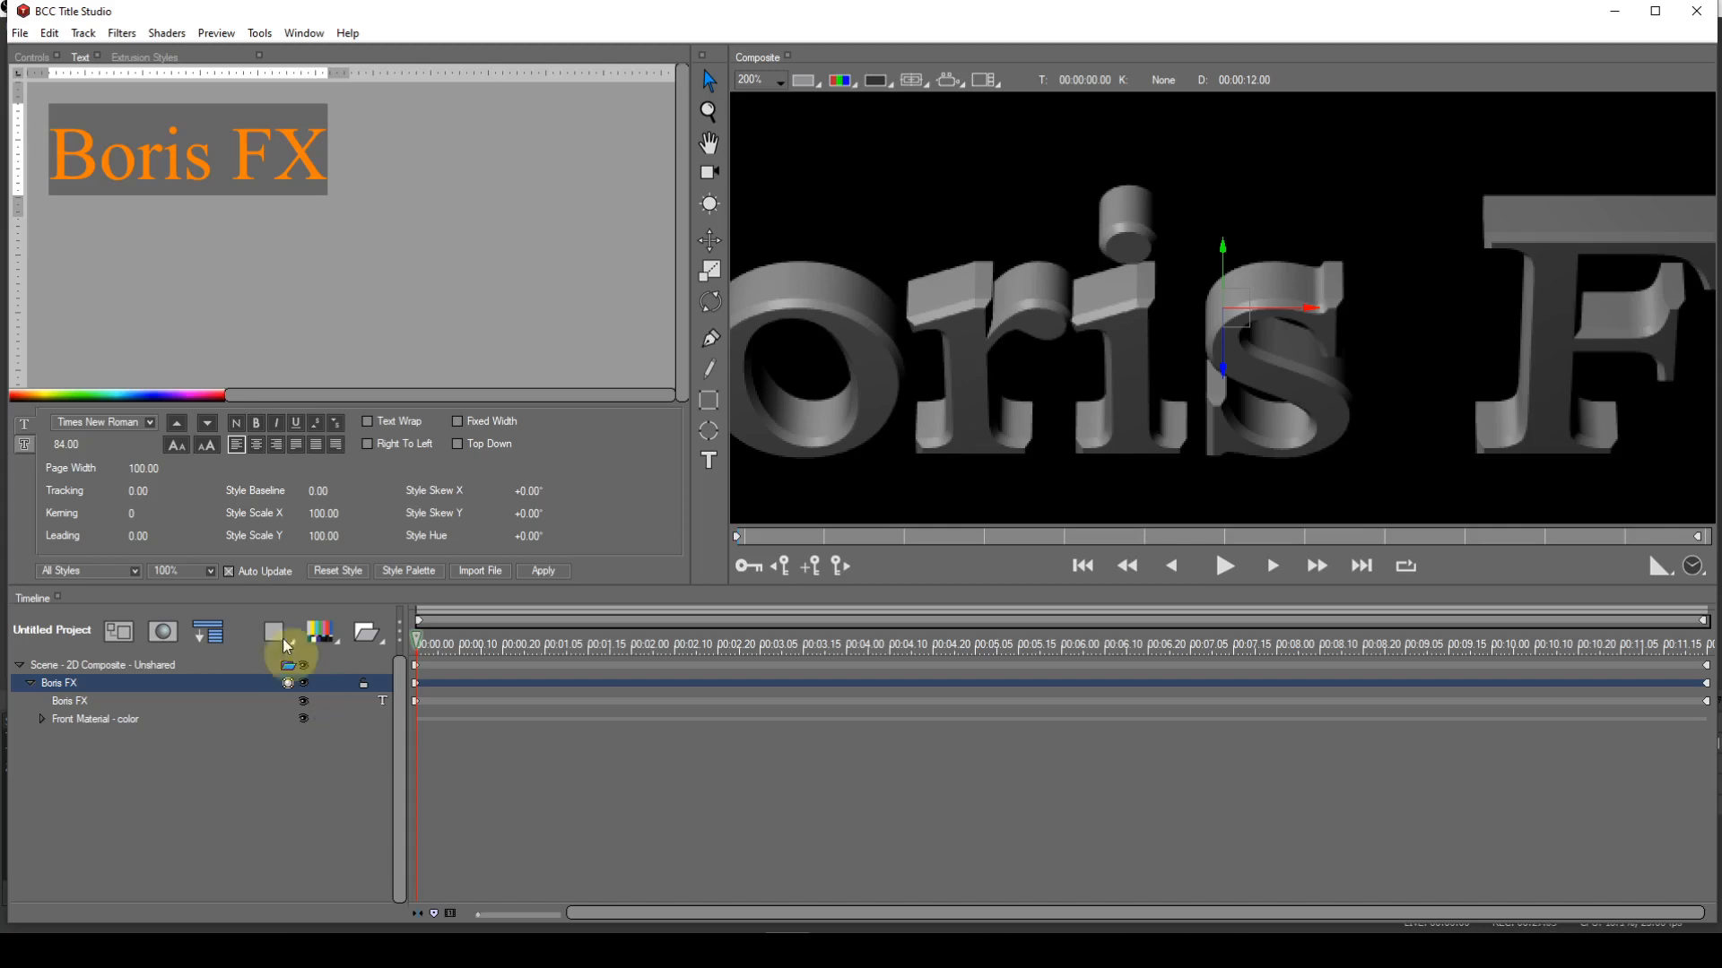
Step: Check the new text's extrusion settings and apply the "My Extrusion" style from the customContours palette to it
{"action": "left_click", "coordinate": [33, 59]}
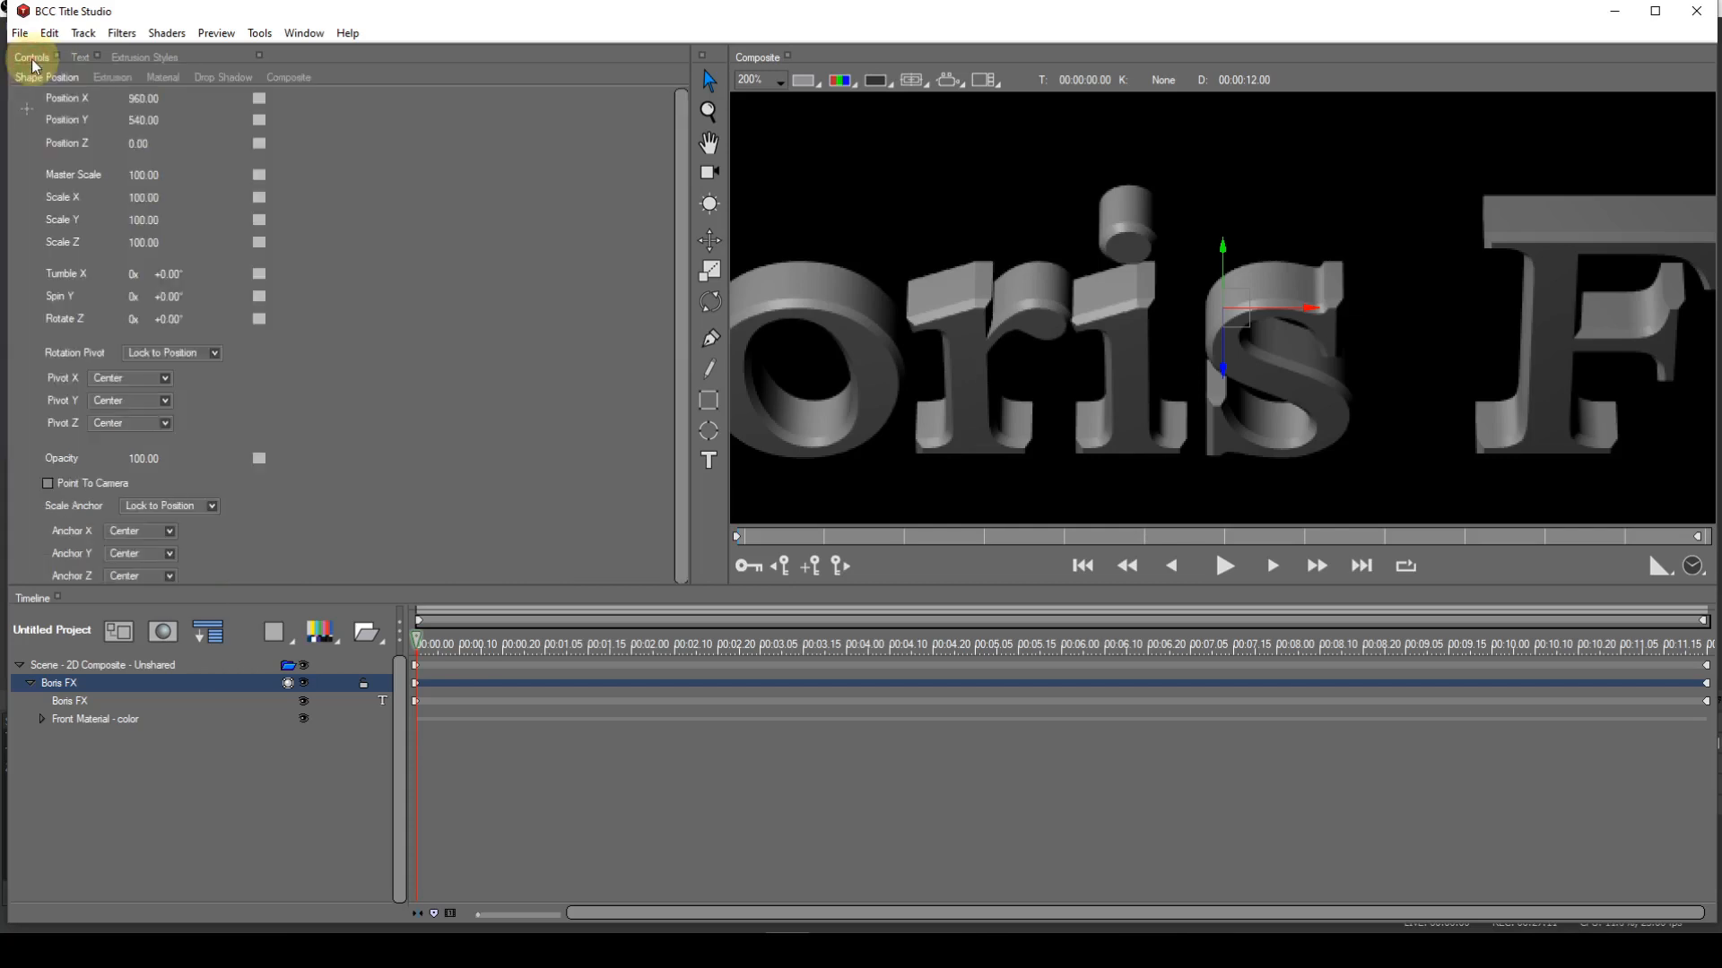
{"action": "left_click", "coordinate": [115, 77]}
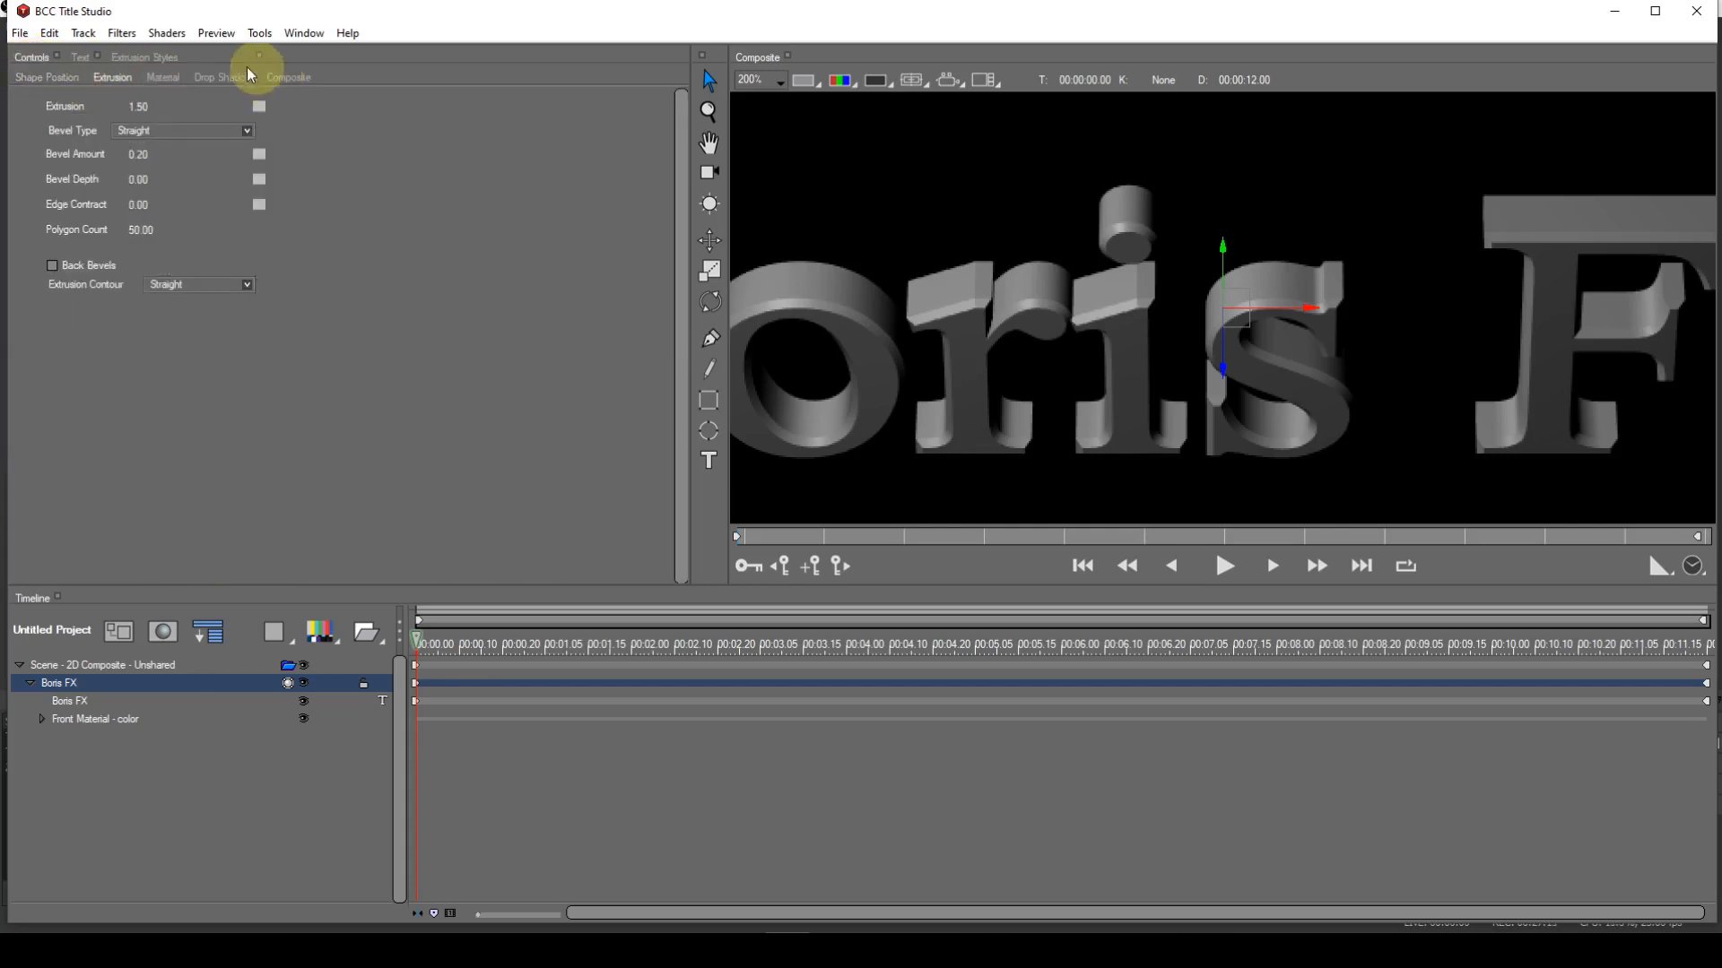
{"action": "left_click", "coordinate": [173, 59]}
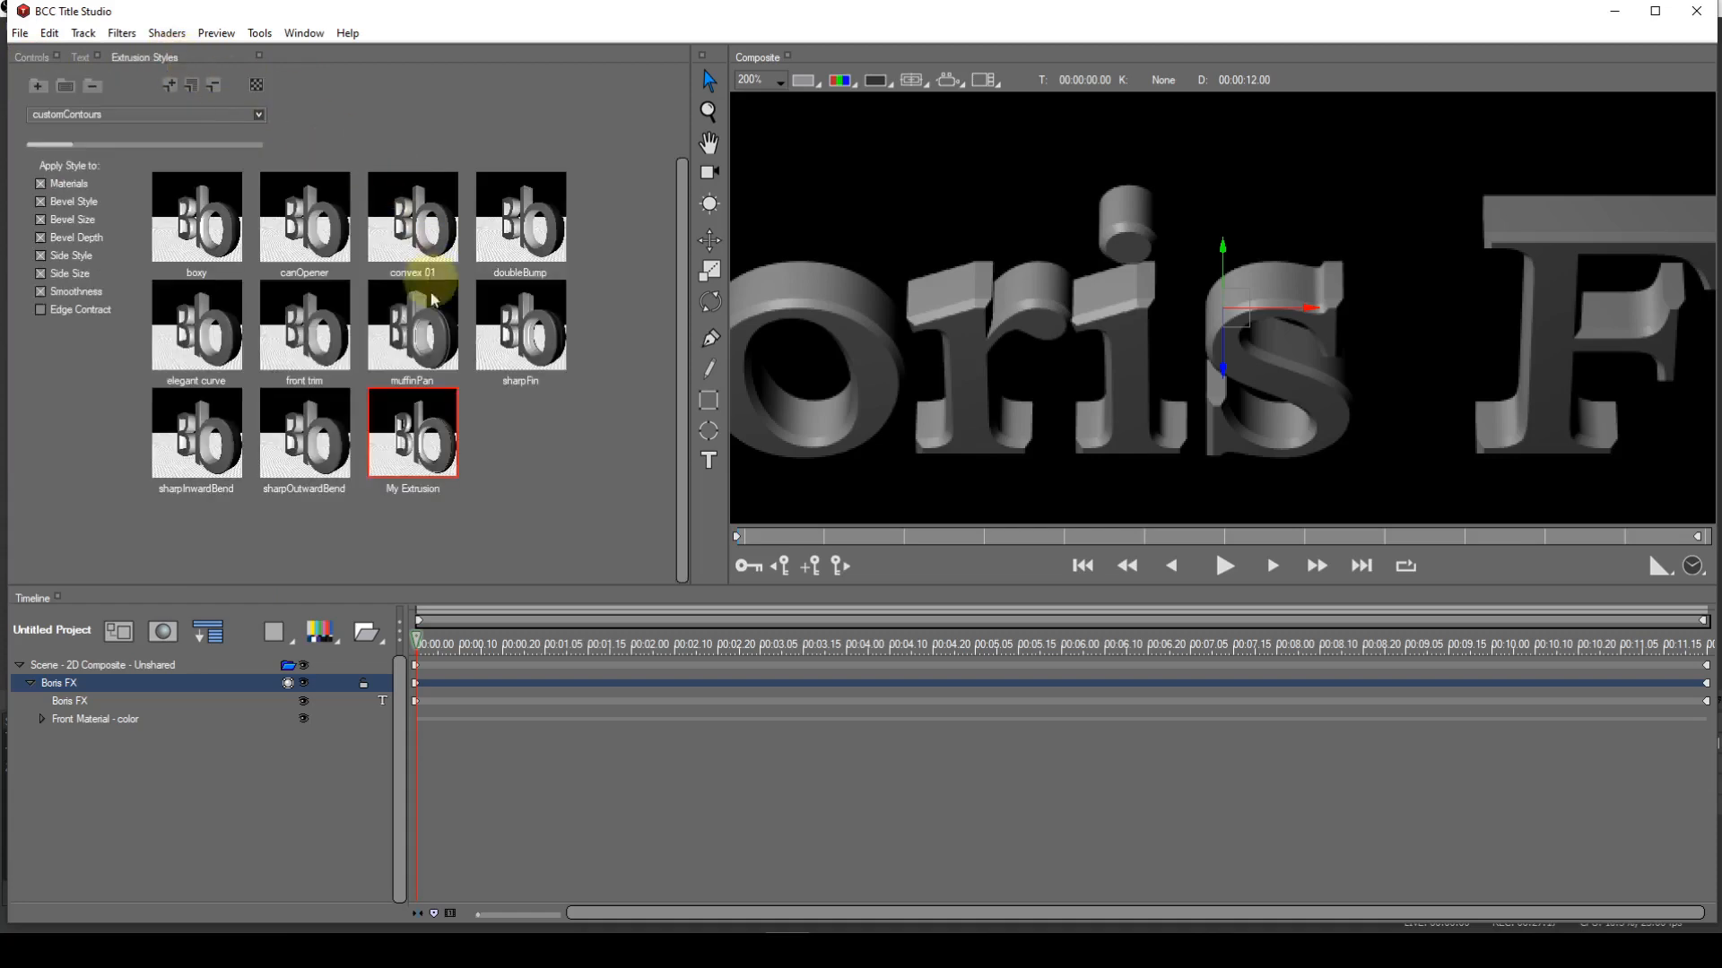
{"action": "double_click", "coordinate": [417, 442]}
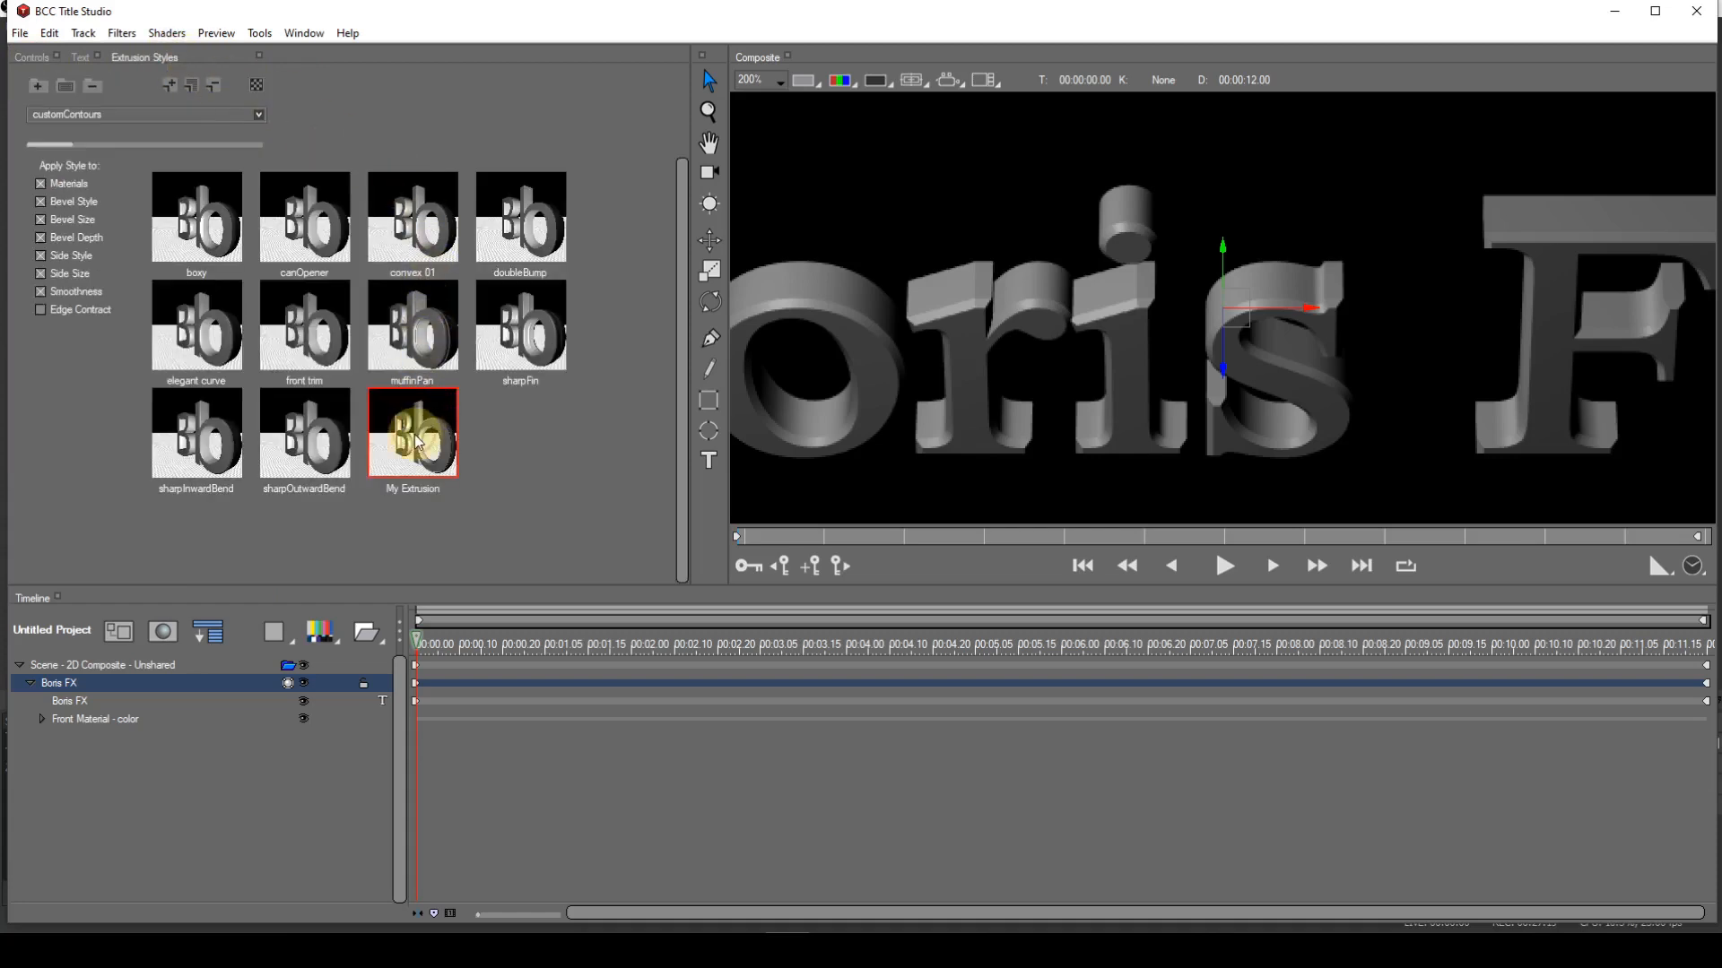